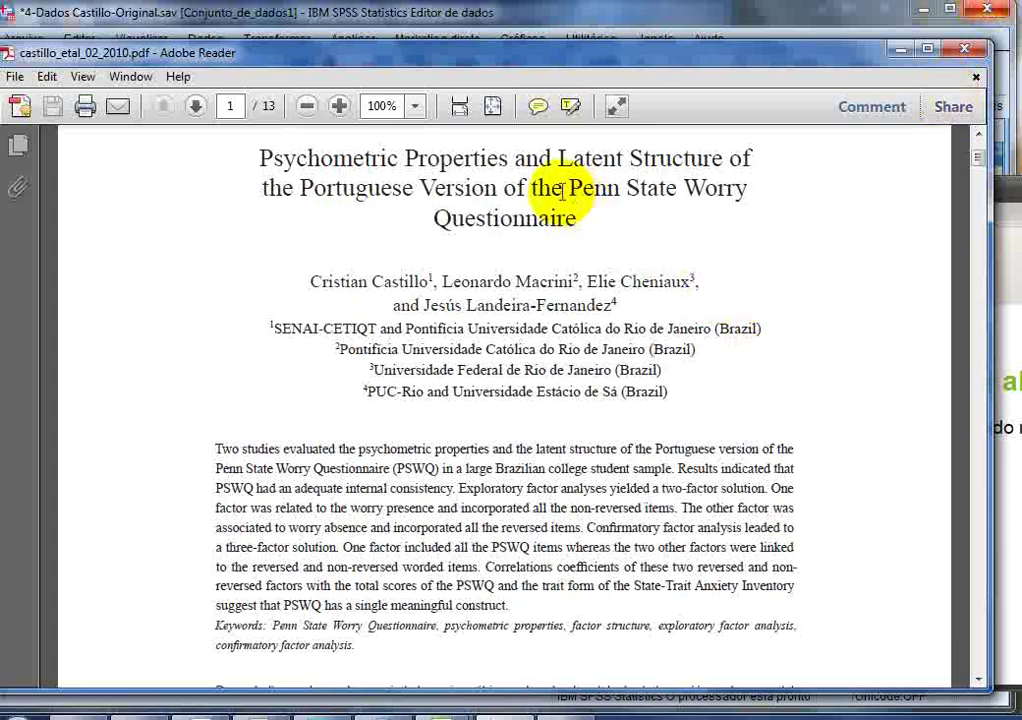
- Highlight "Penn State Worry Questionnaire" in the title of the article
drag(570, 188, 598, 223)
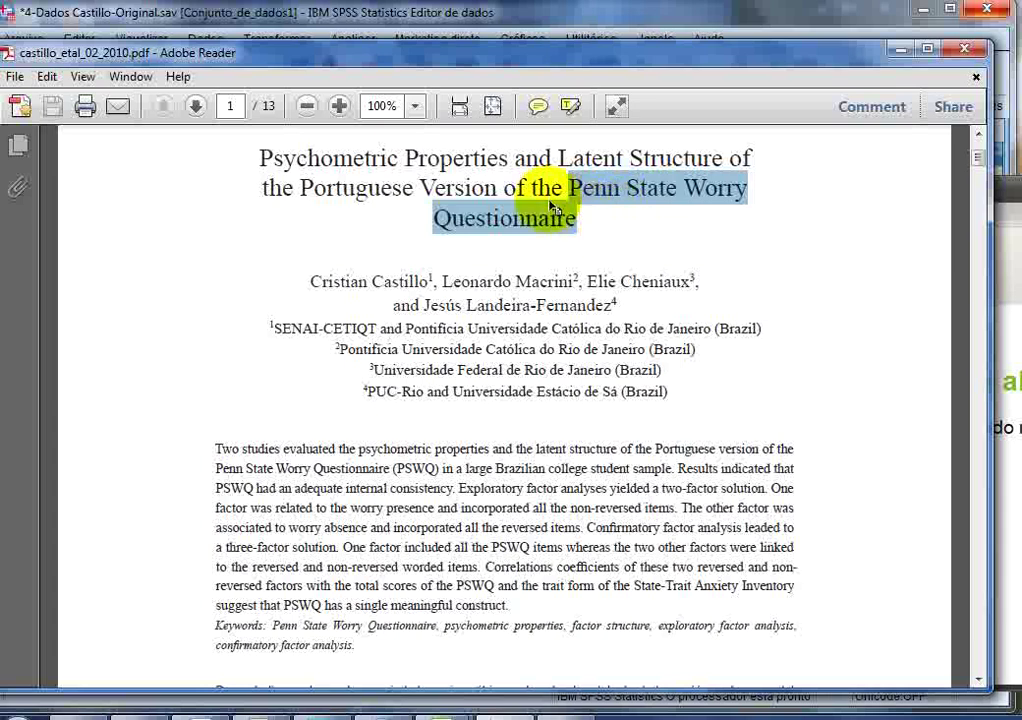
- Switch to the SPSS data editor, show the variable definitions and select the item names p1 to p16
click(157, 20)
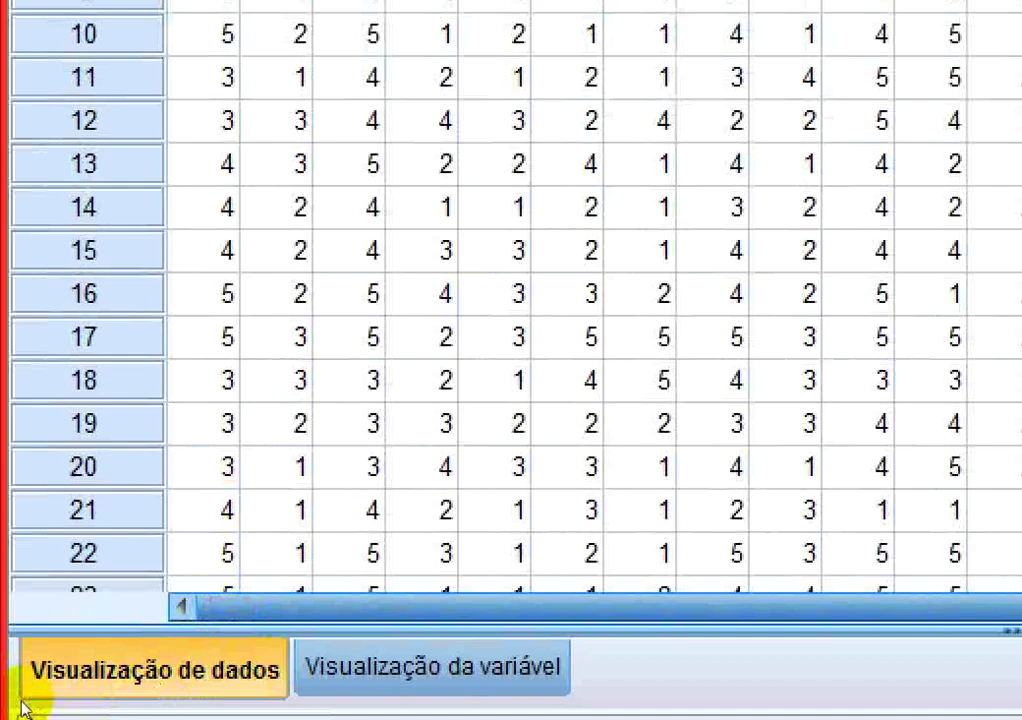
key(ctrl+t)
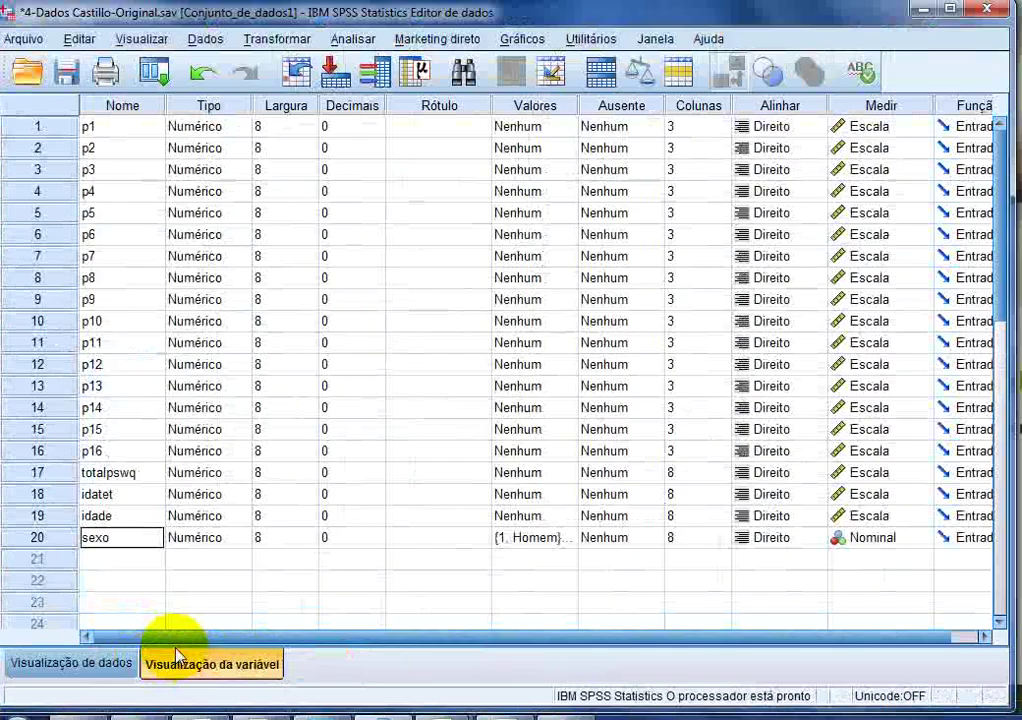
drag(122, 128, 122, 452)
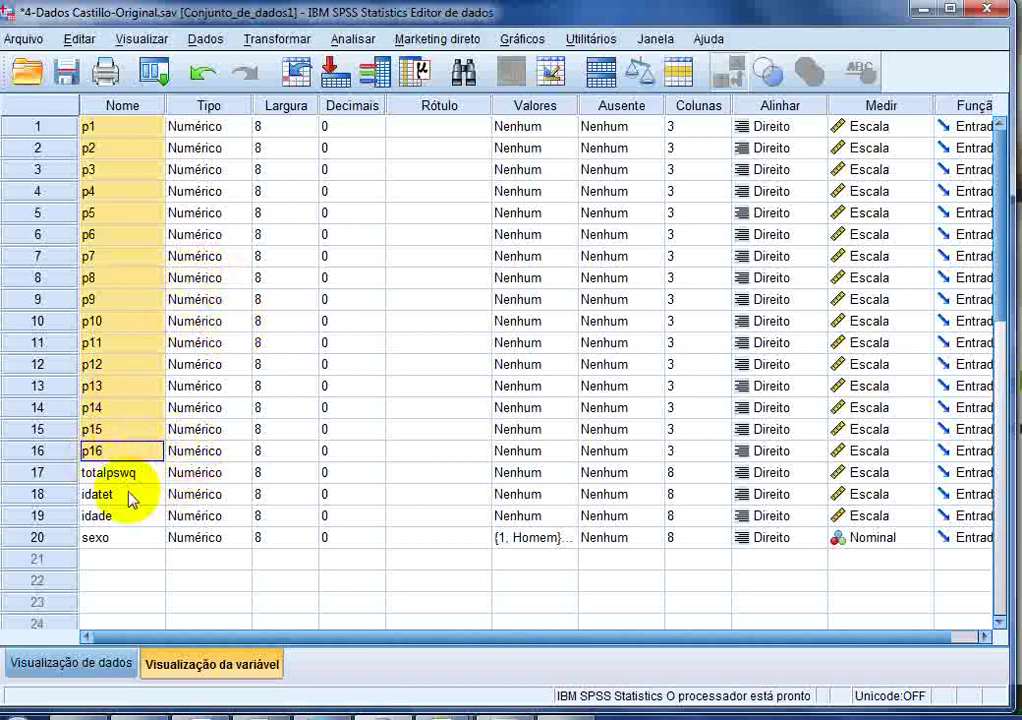
- Review the value labels defined for the variable sexo, close them without changes and return to the data view
click(98, 537)
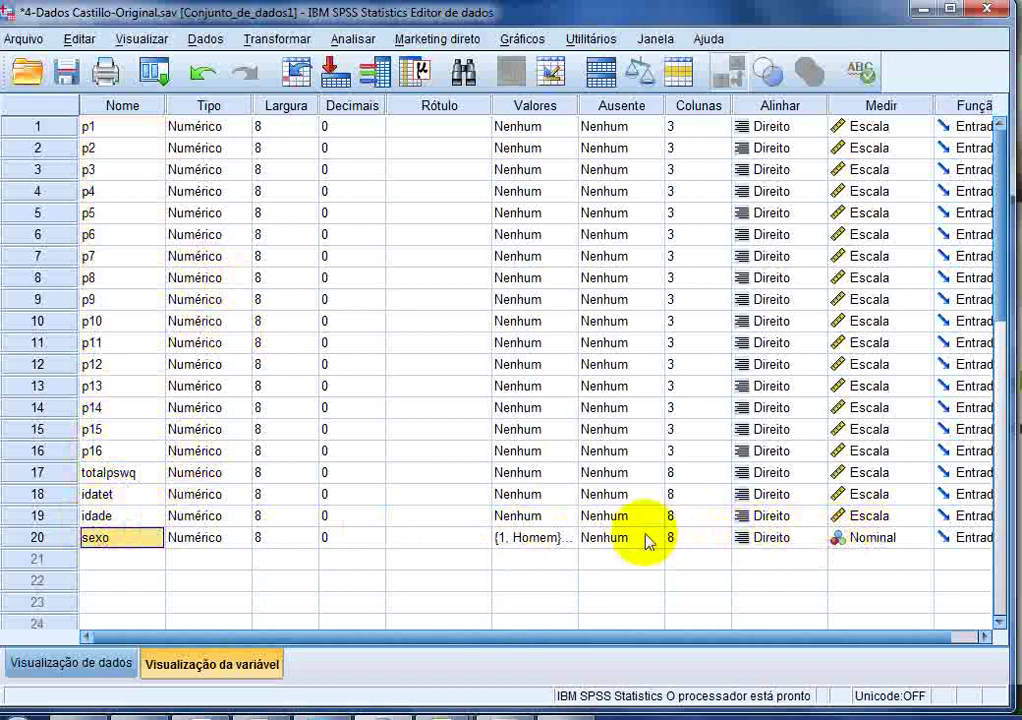
click(575, 540)
click(564, 539)
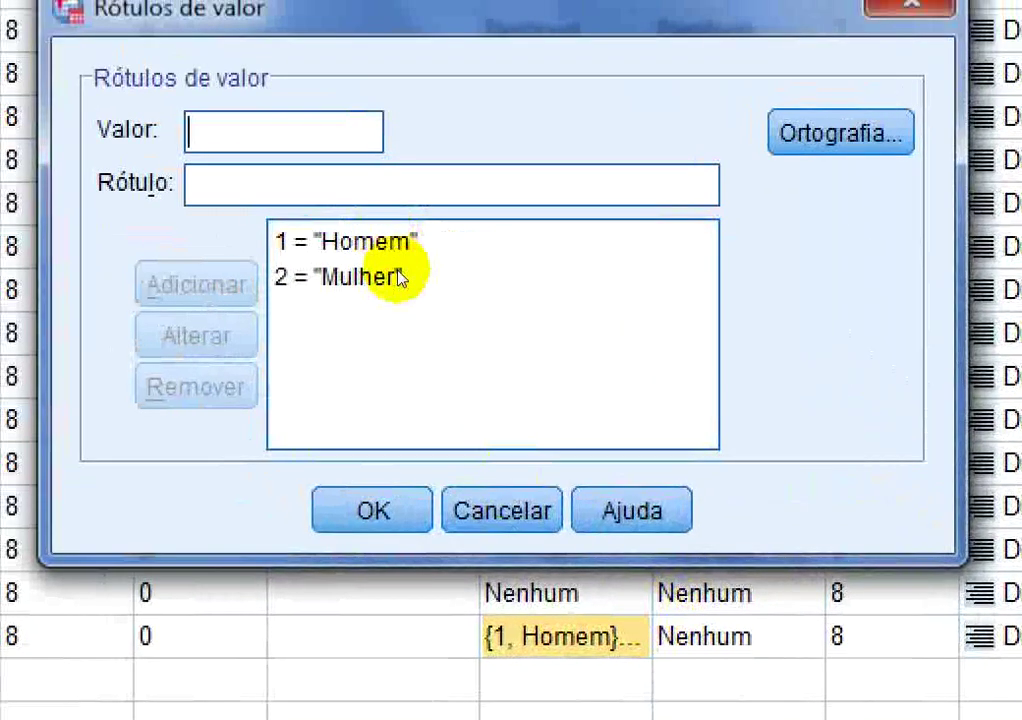
click(410, 352)
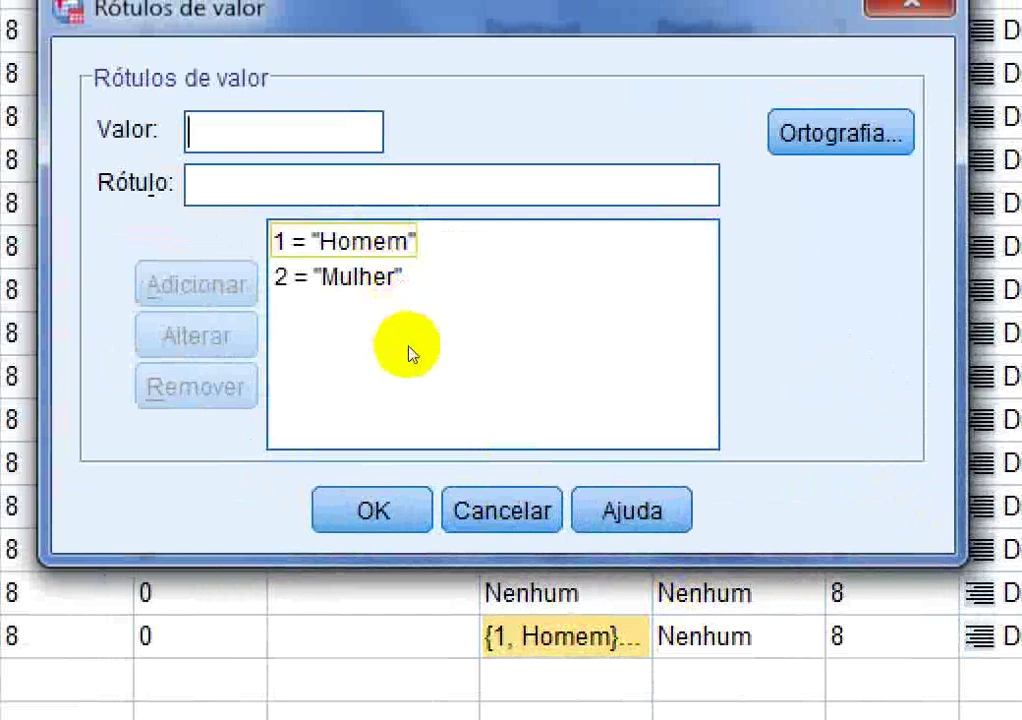
click(486, 490)
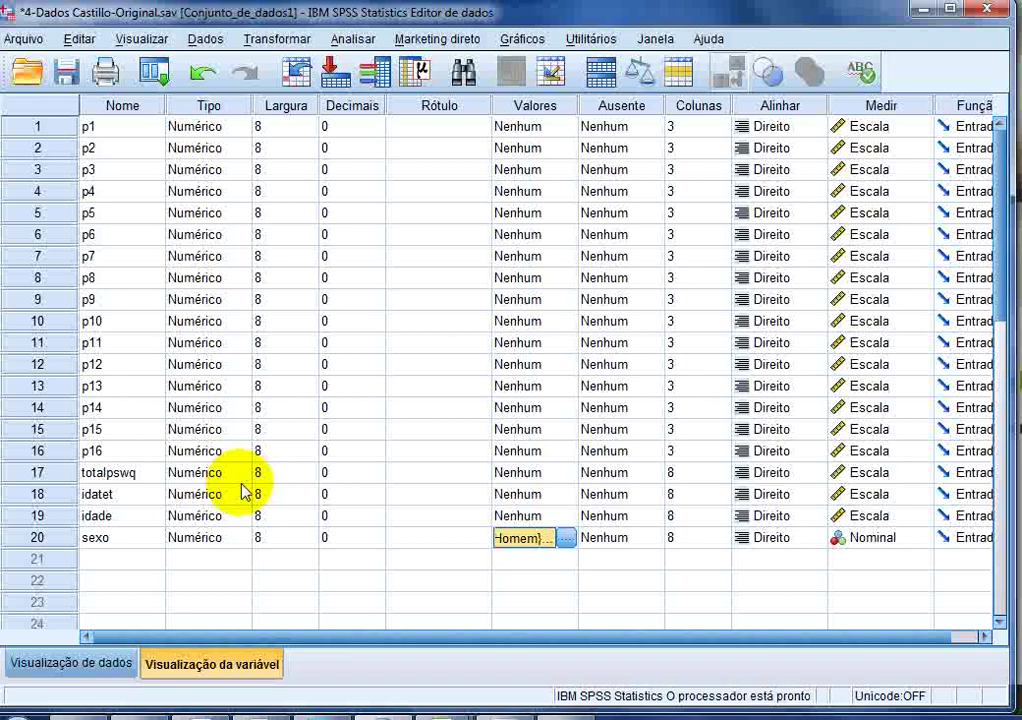
click(110, 660)
- Switch to the article in Adobe Reader and go to the Participants section of Study 1 on page 3
click(495, 708)
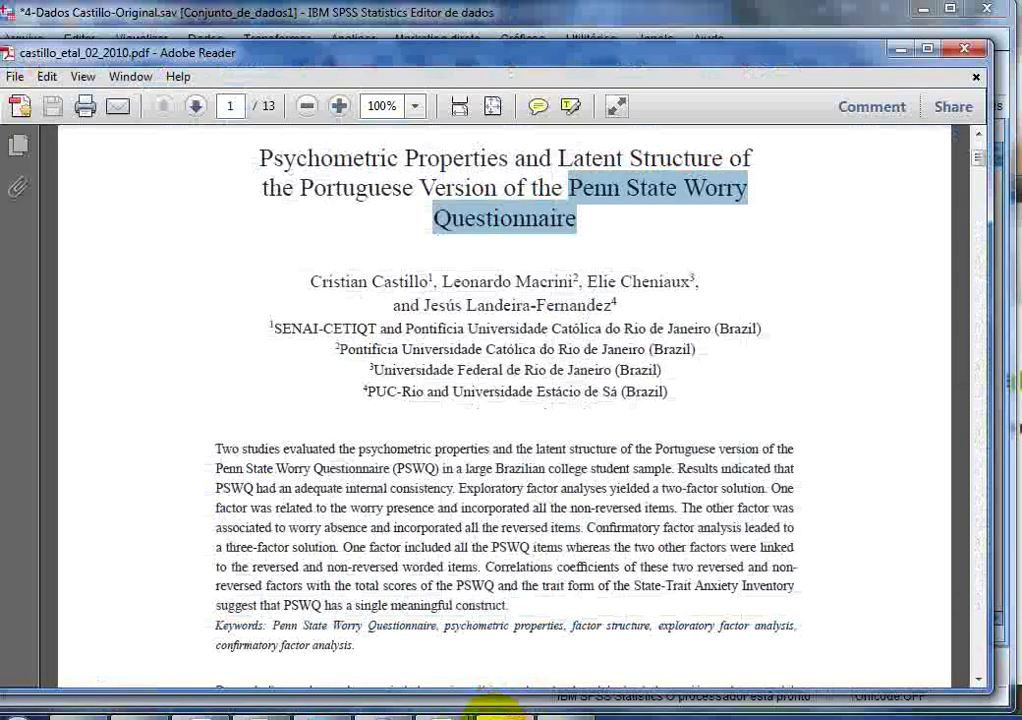
scroll(424, 588, down, 10)
scroll(480, 584, down, 7)
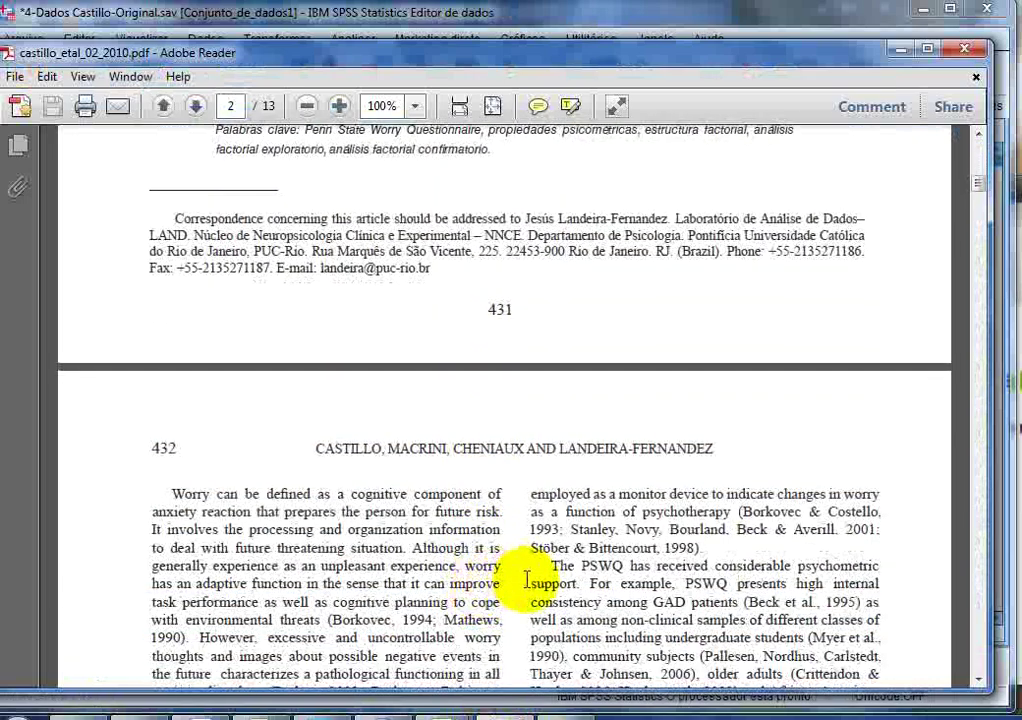
scroll(528, 580, down, 7)
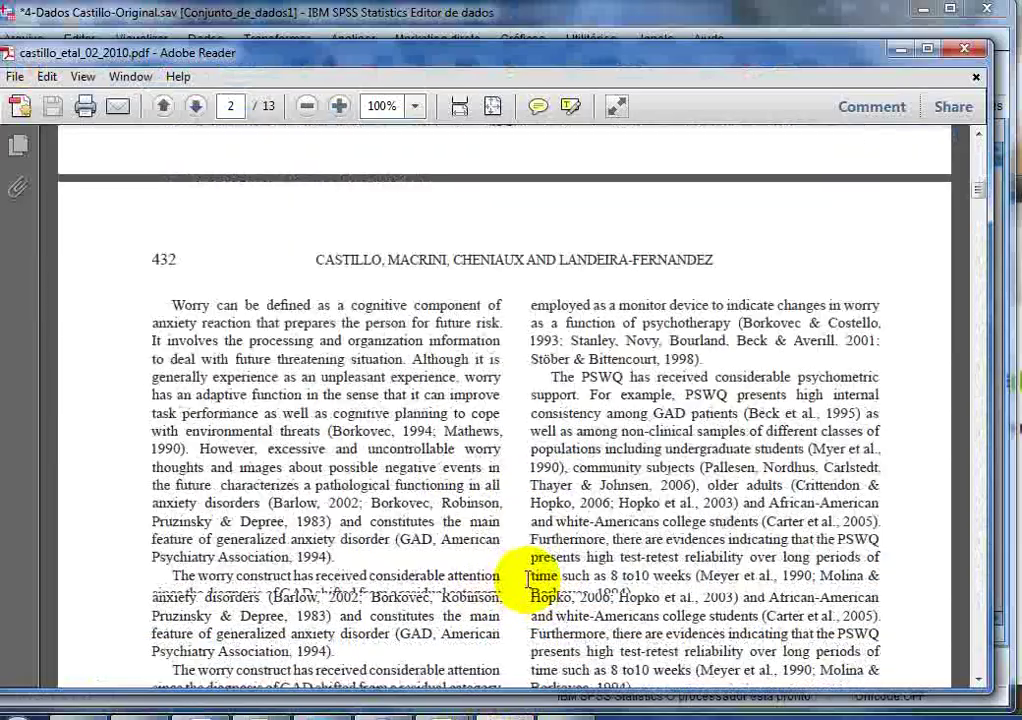
scroll(528, 580, down, 3)
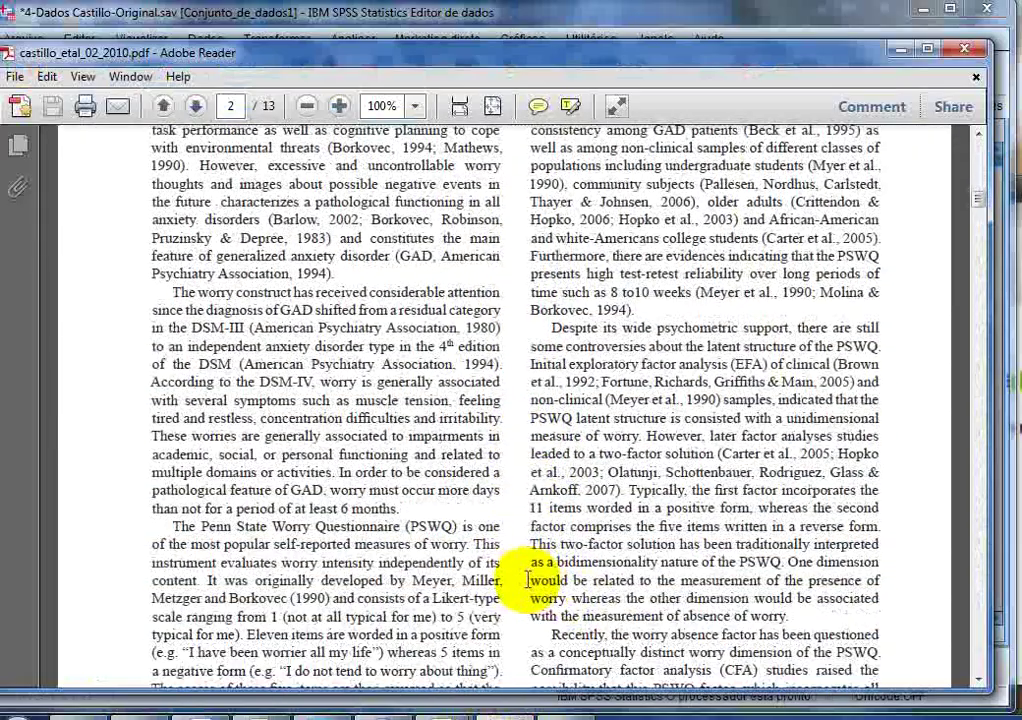
scroll(528, 580, down, 18)
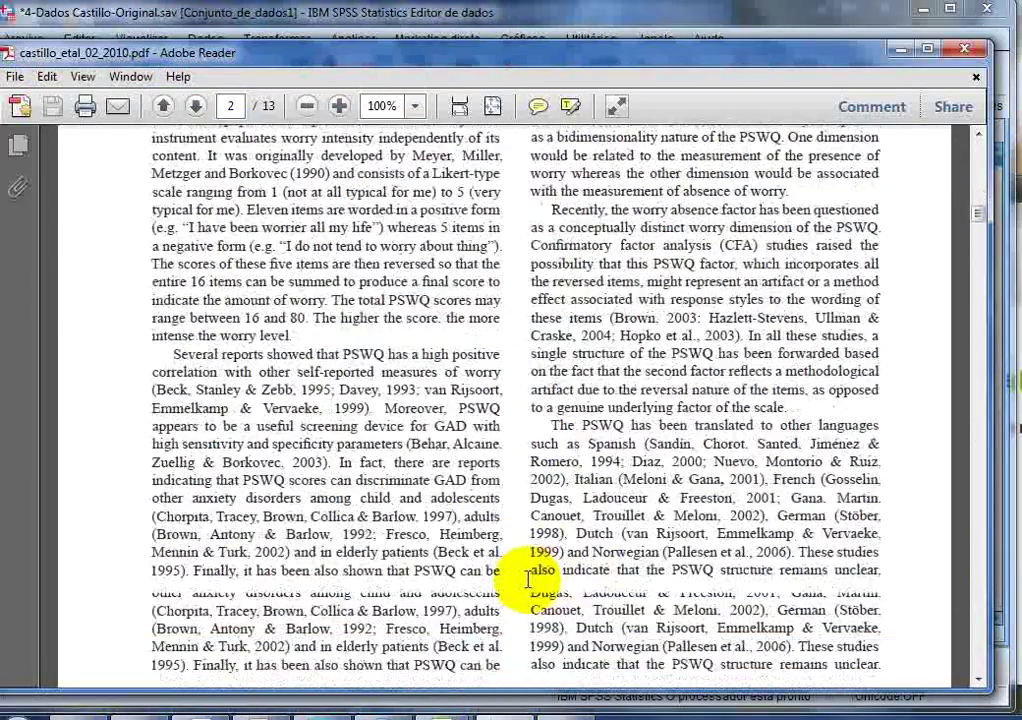
scroll(528, 580, down, 11)
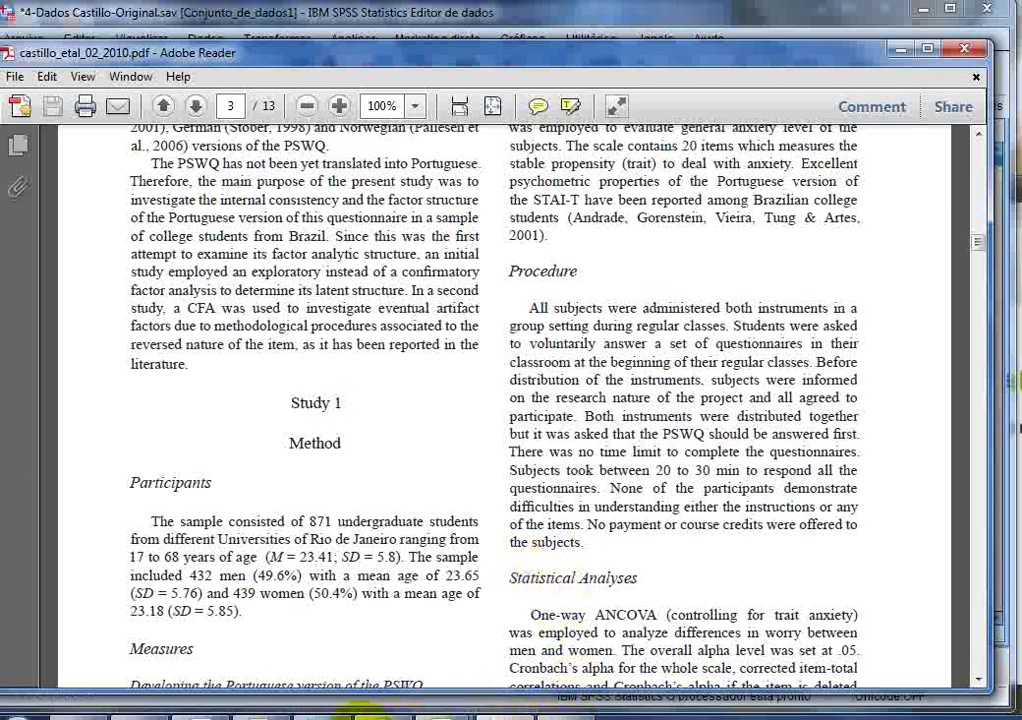
- Switch back to the SPSS data editor and open the scale reliability analysis (Análise de confiabilidade)
mouse_move(370, 712)
click(370, 670)
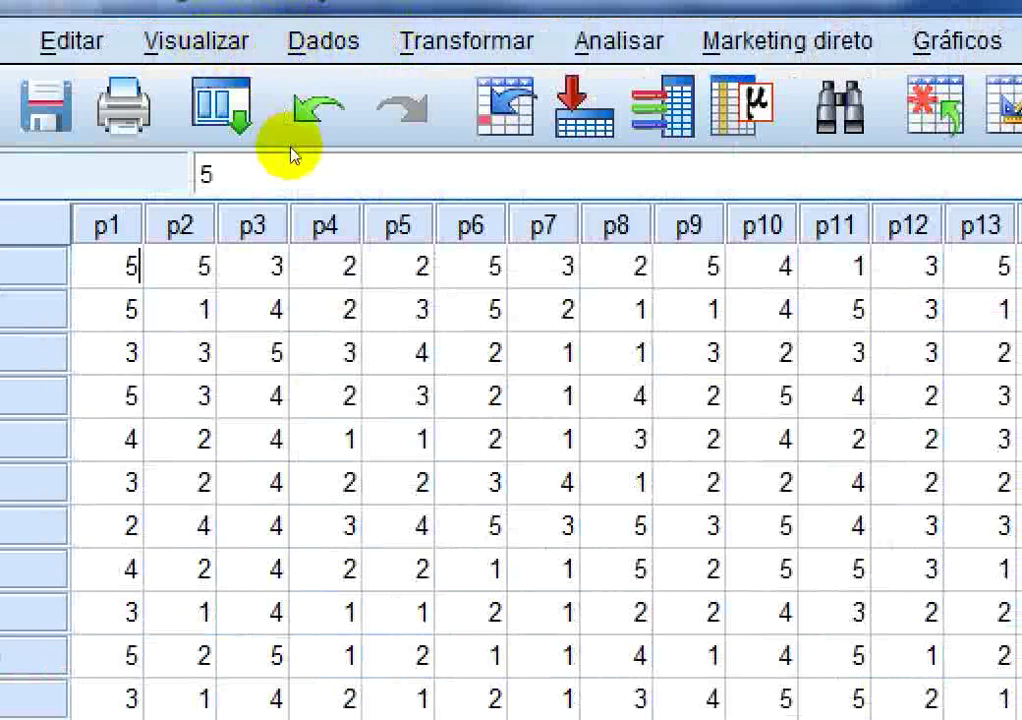
key(alt+a)
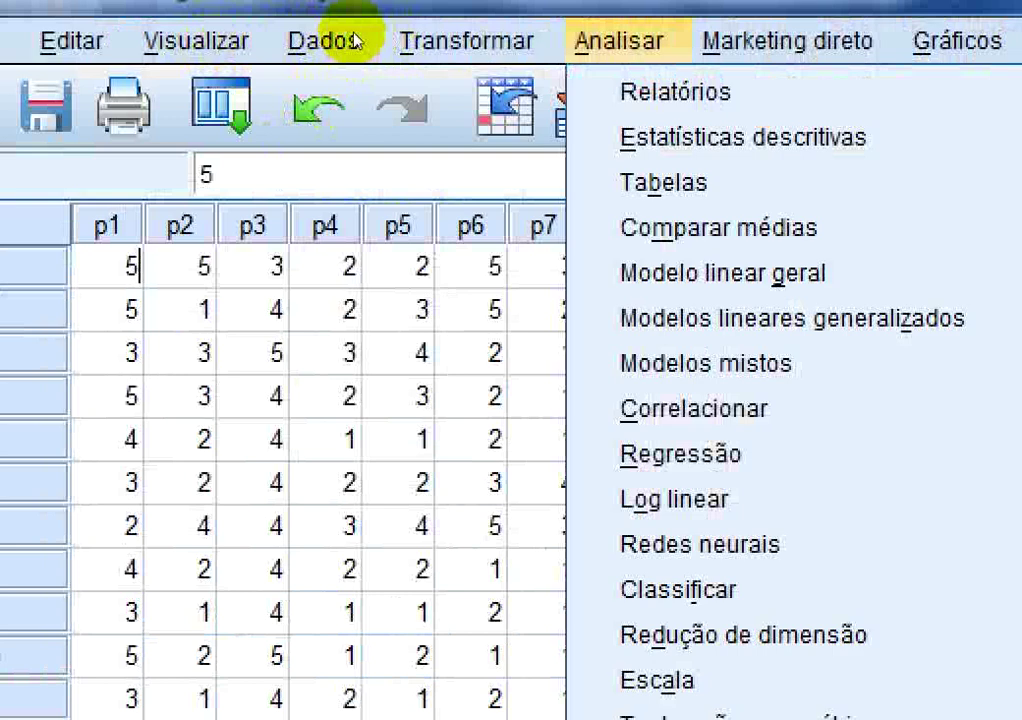
key(Down)
key(Down)
key(Down)
key(Down)
key(Down)
key(Down)
key(Down)
key(Down)
key(Down)
key(Down)
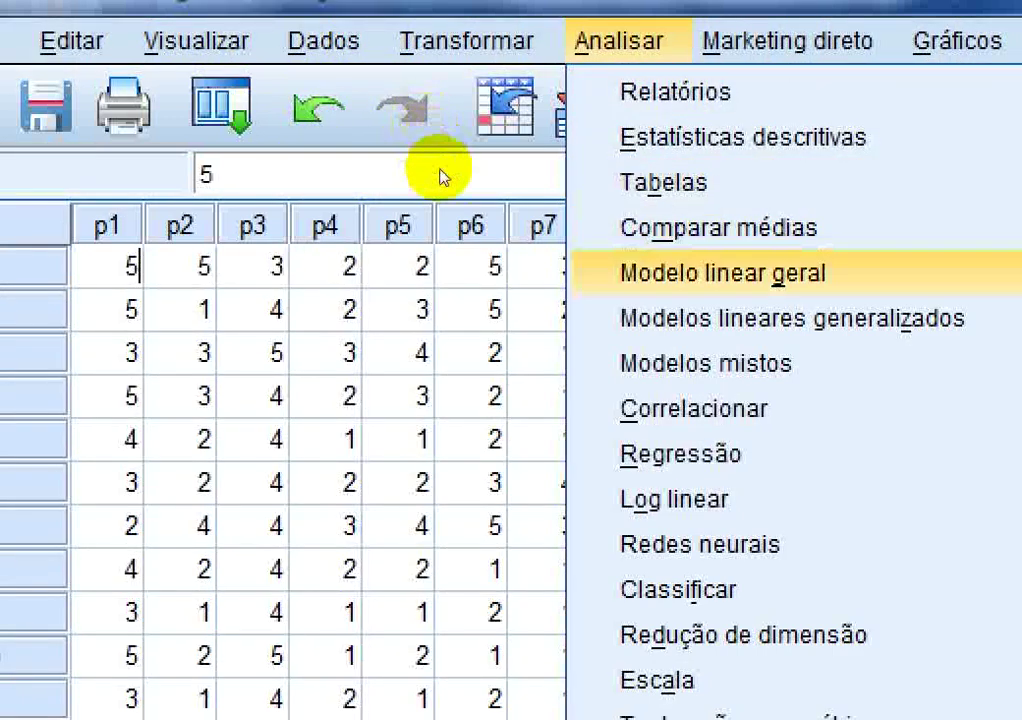
key(Down)
key(Down)
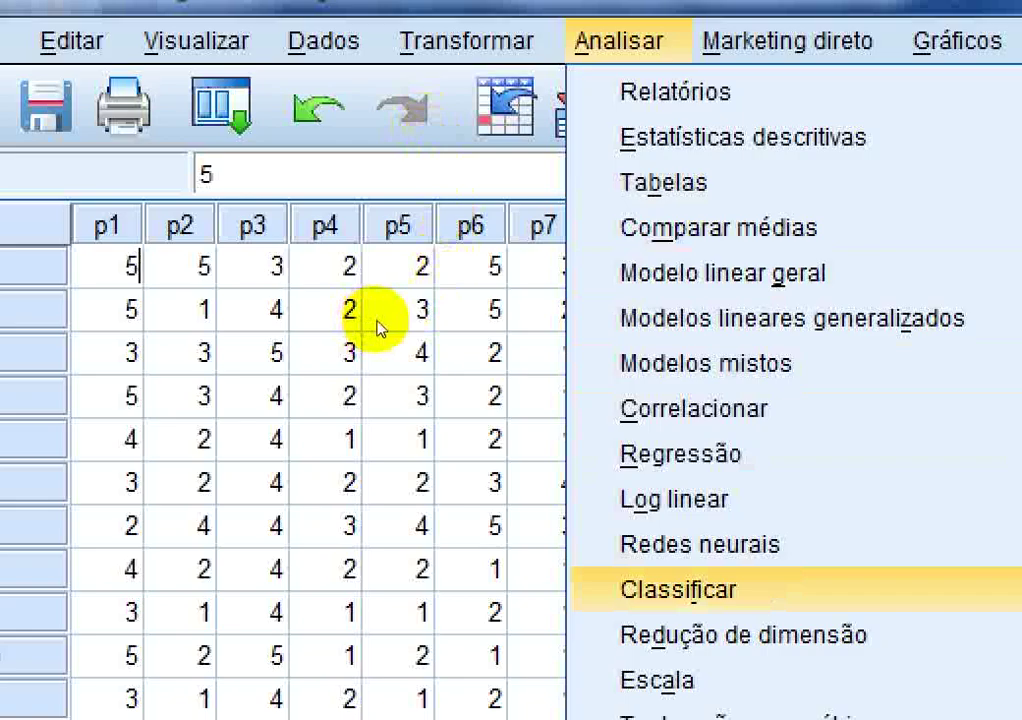
mouse_move(672, 600)
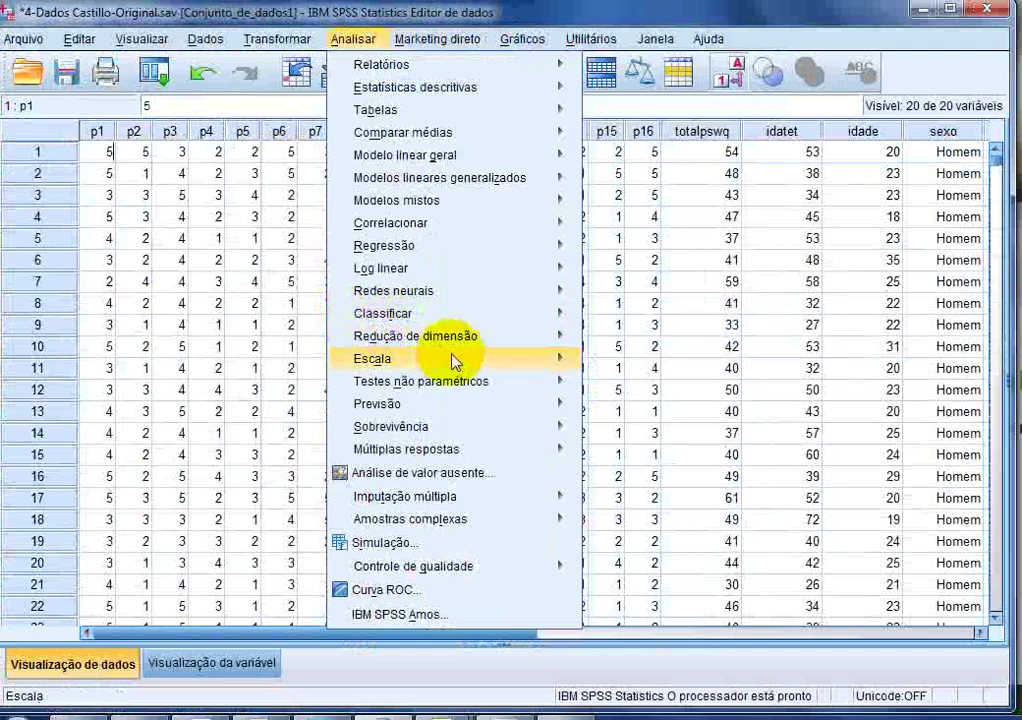
mouse_move(467, 365)
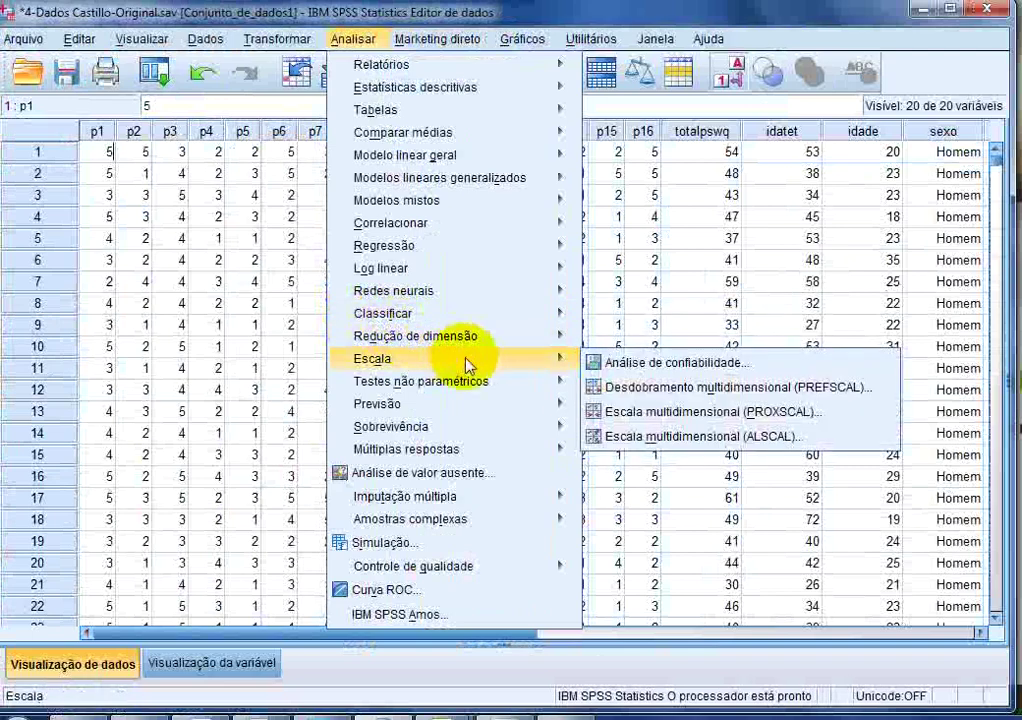
click(618, 364)
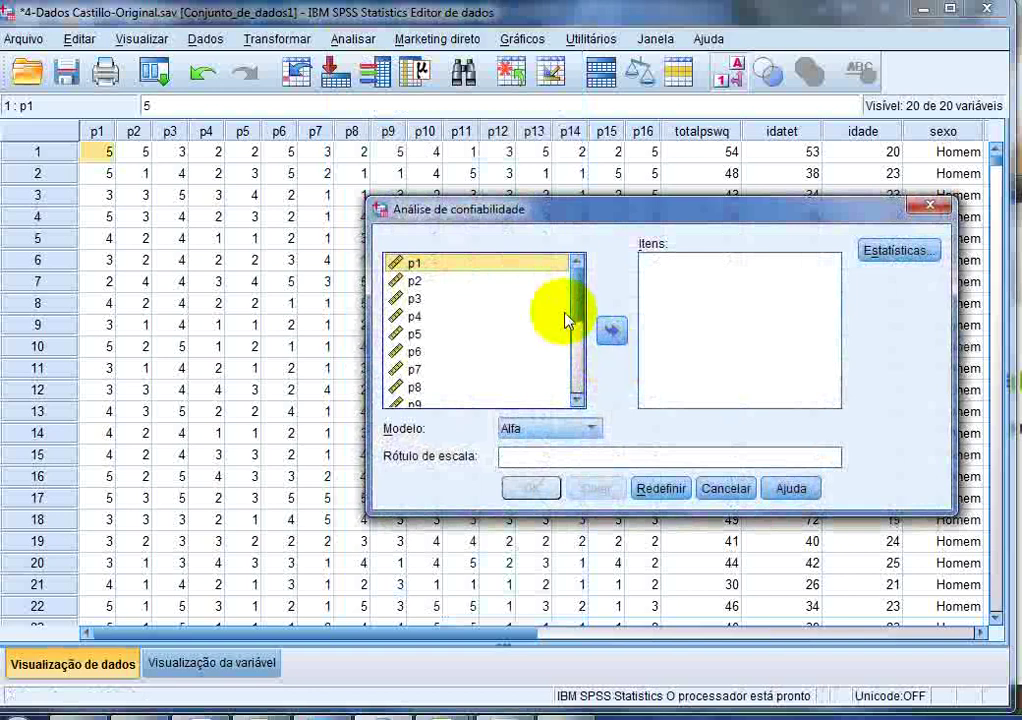
- Reposition and enlarge the reliability analysis dialog, and look through the available models while keeping Alfa
drag(460, 233, 296, 215)
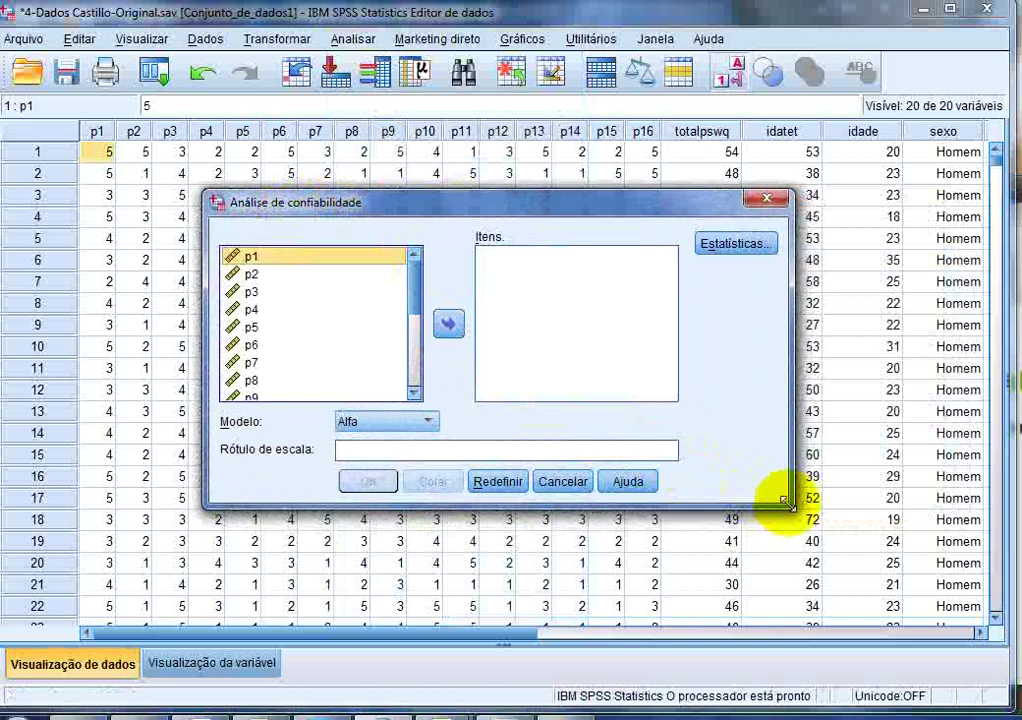
drag(790, 503, 824, 539)
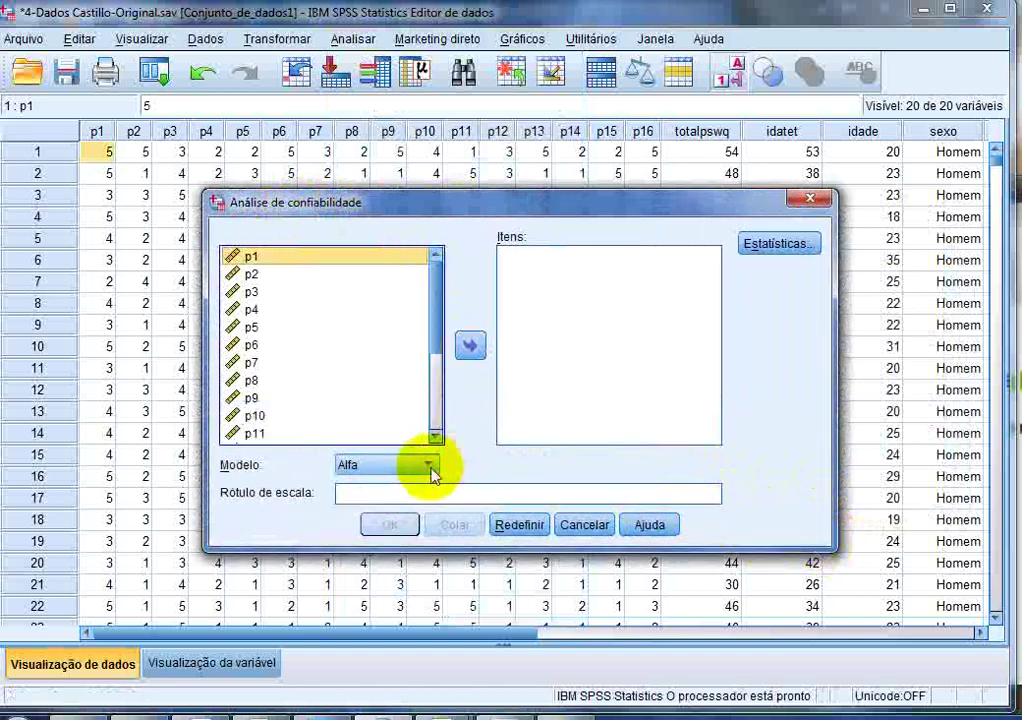
click(429, 466)
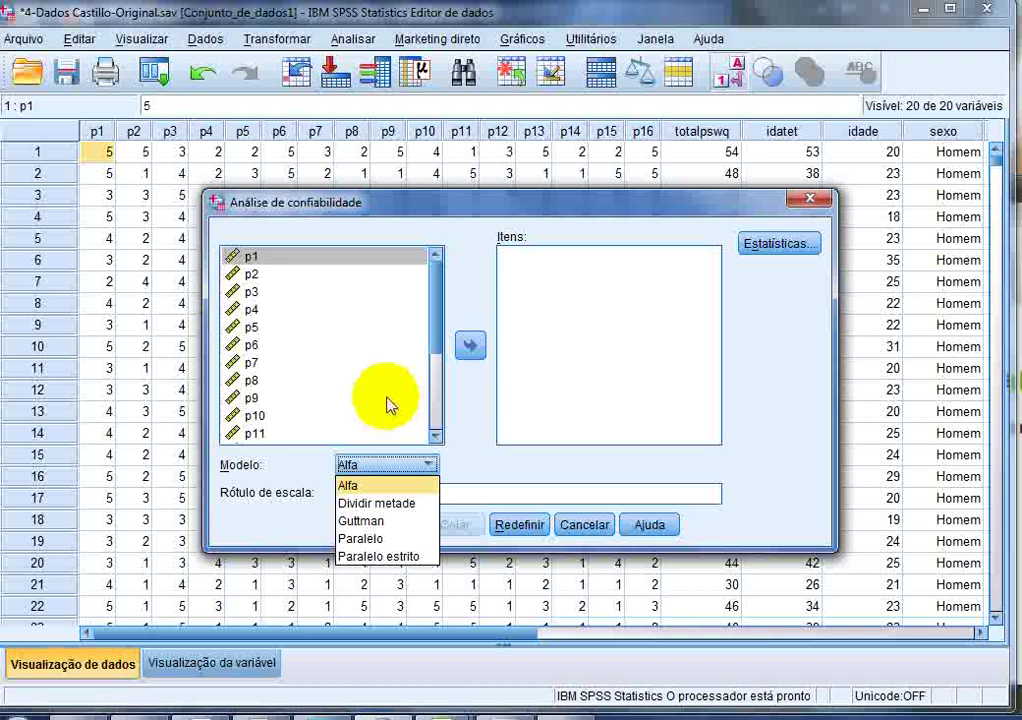
click(440, 308)
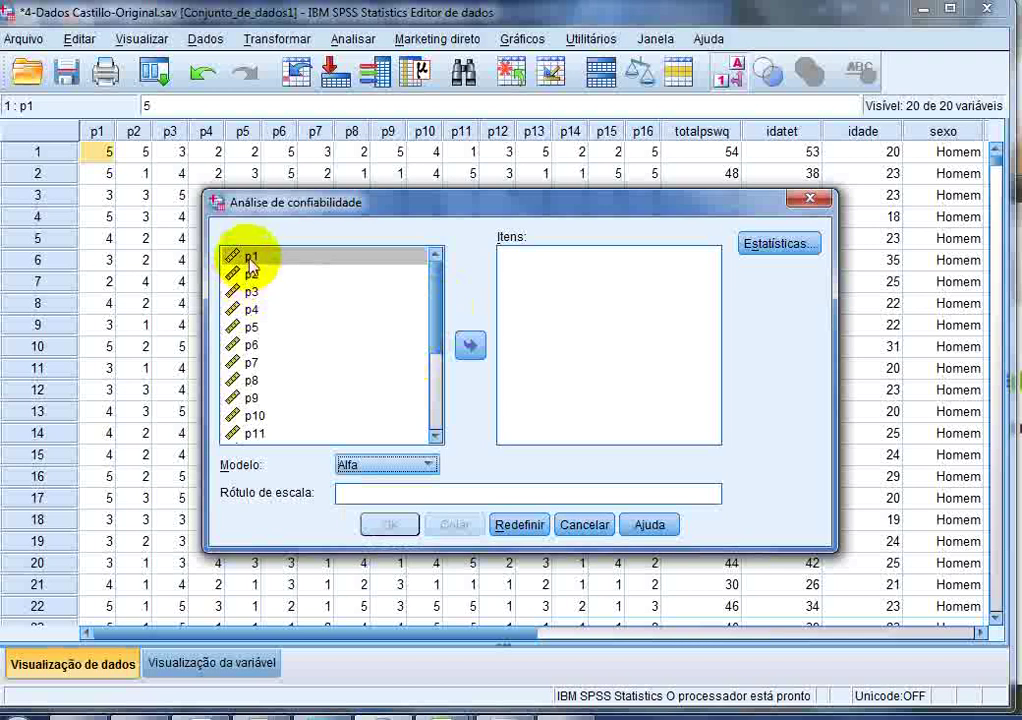
- Add the variables p1 to p16 to the items of the reliability analysis
drag(436, 313, 436, 410)
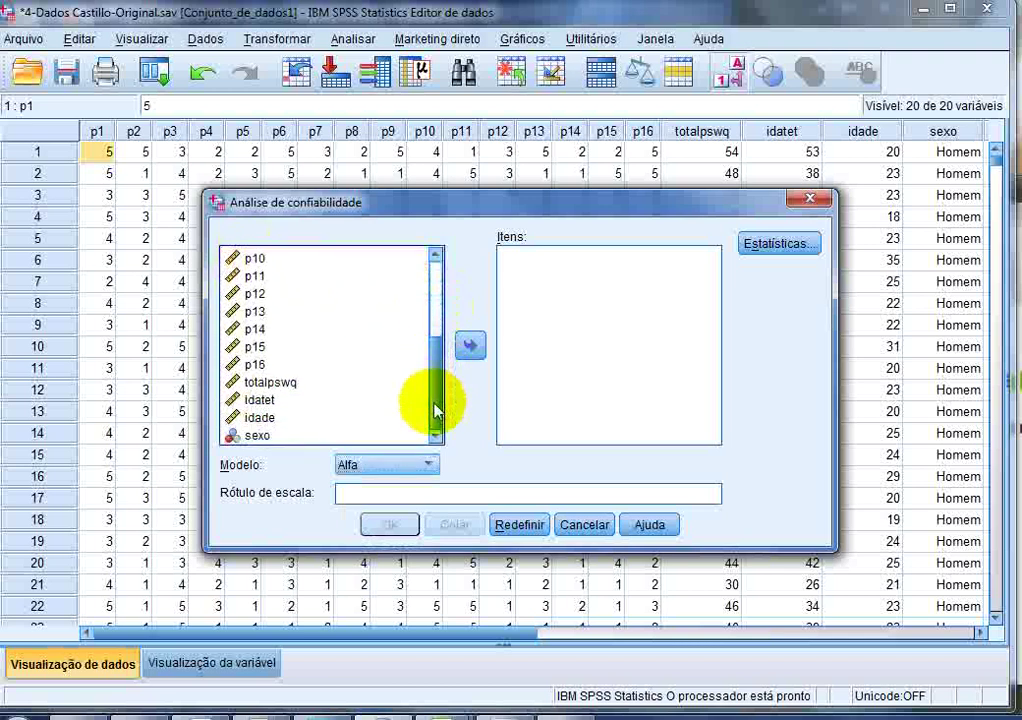
shift+click(258, 369)
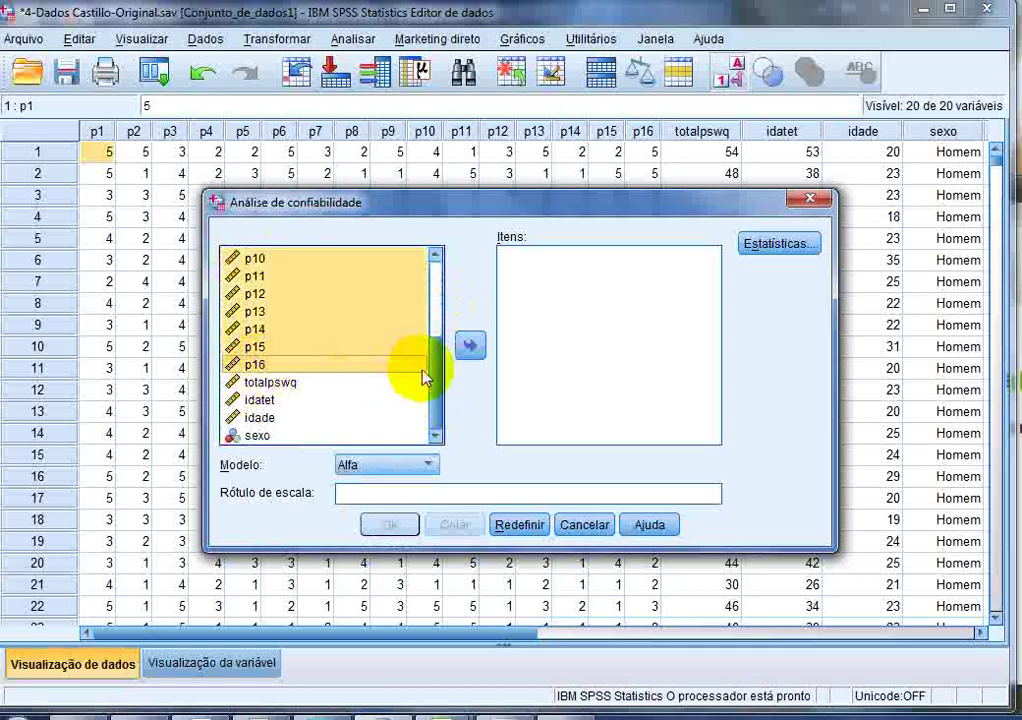
drag(436, 367, 440, 289)
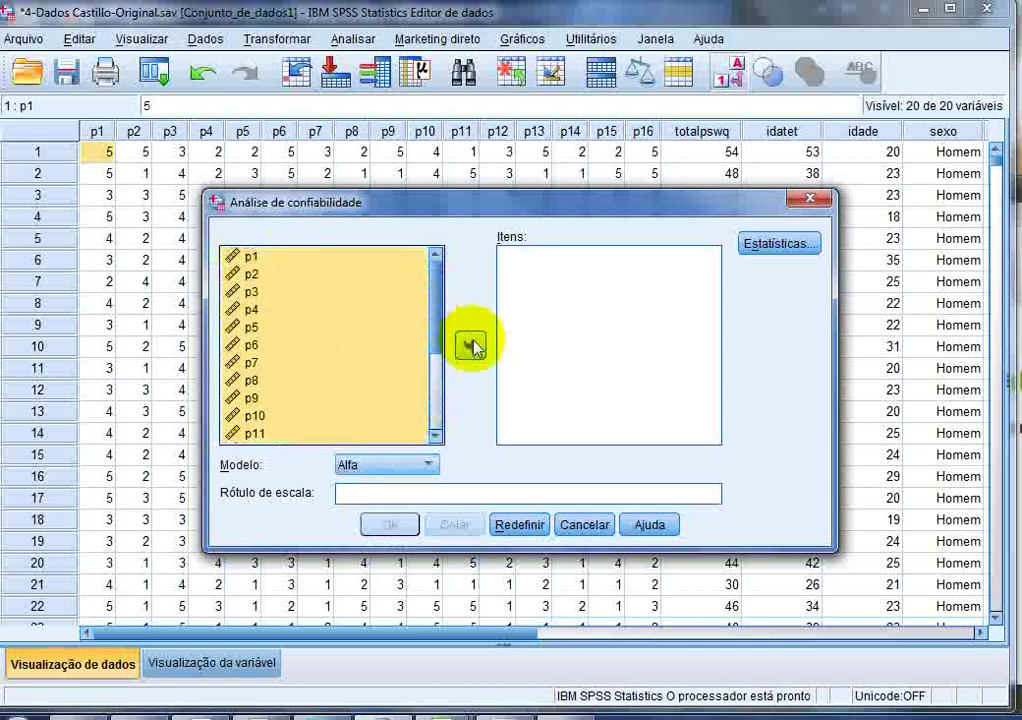
click(470, 345)
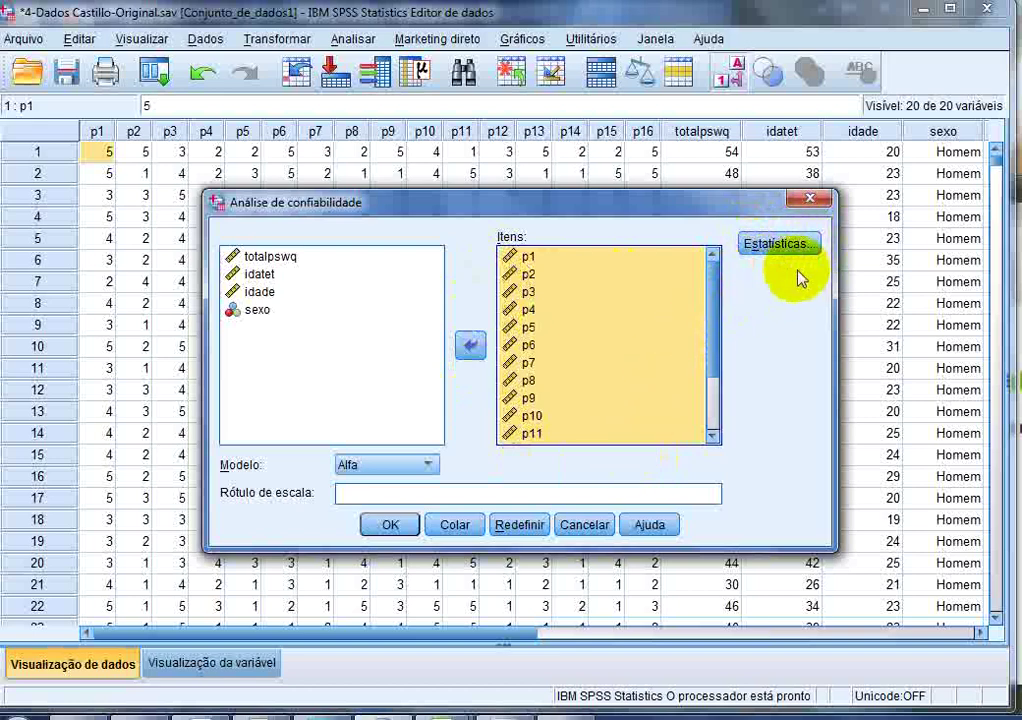
- Request descriptives for Item, Escala and Escalar se item foi excluído, plus summaries for Médias and Variâncias, in the reliability statistics
click(775, 252)
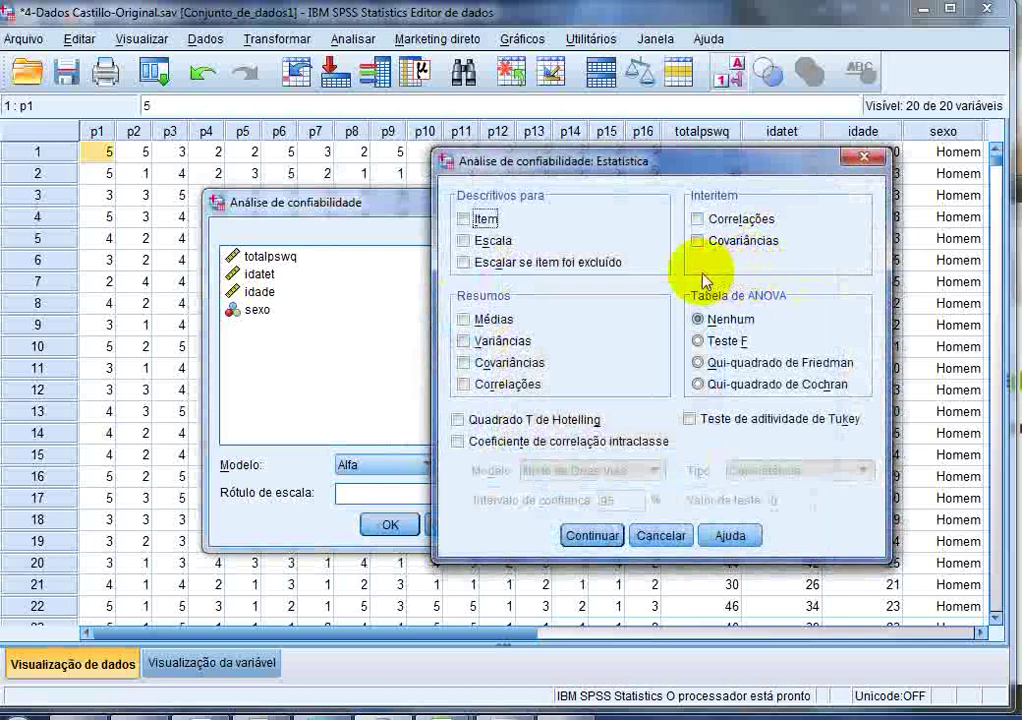
click(500, 220)
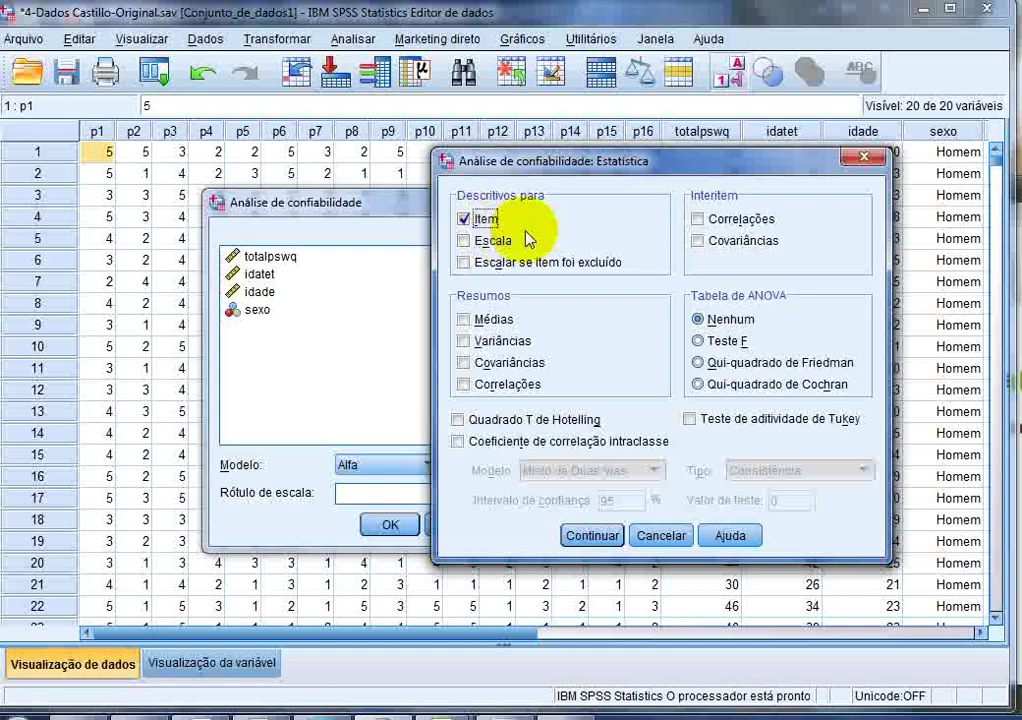
click(507, 244)
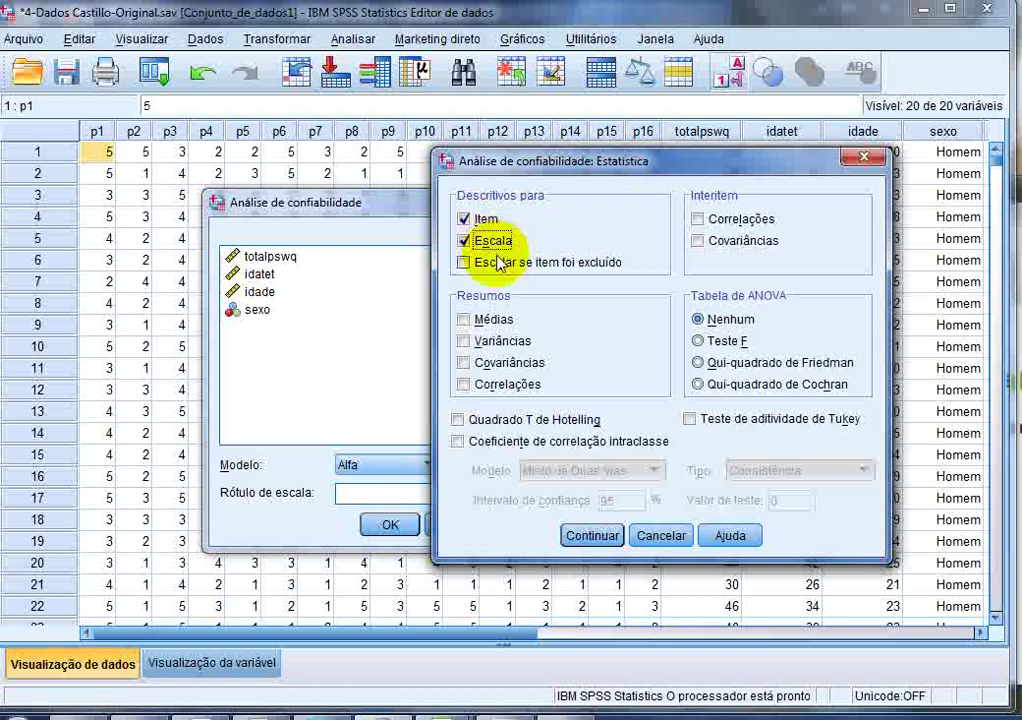
click(505, 262)
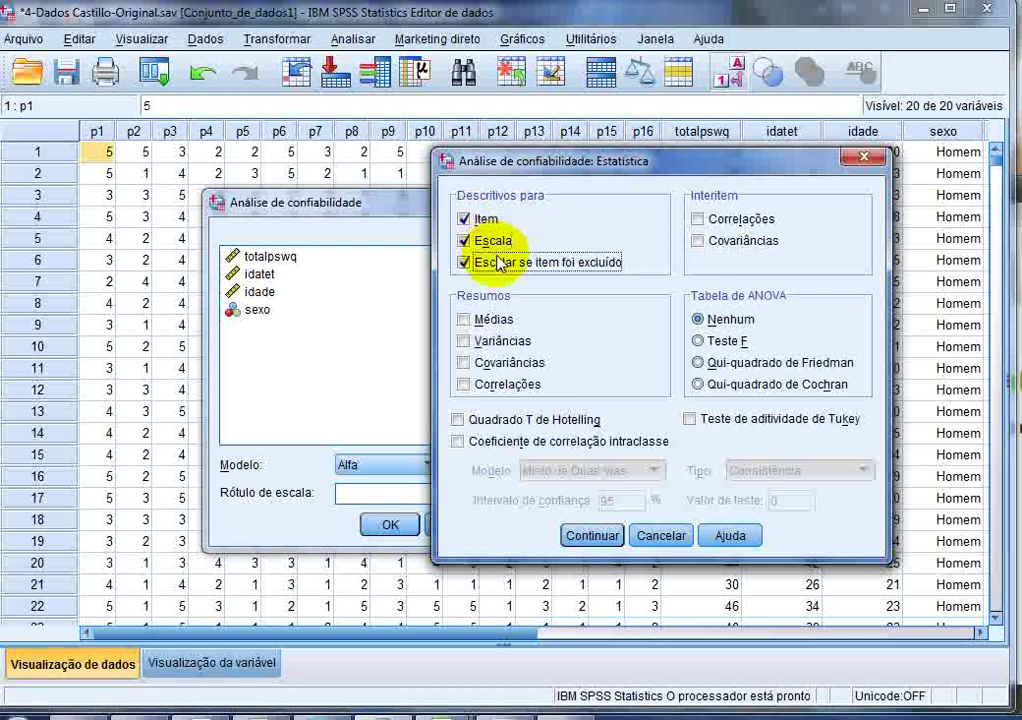
click(505, 320)
click(527, 342)
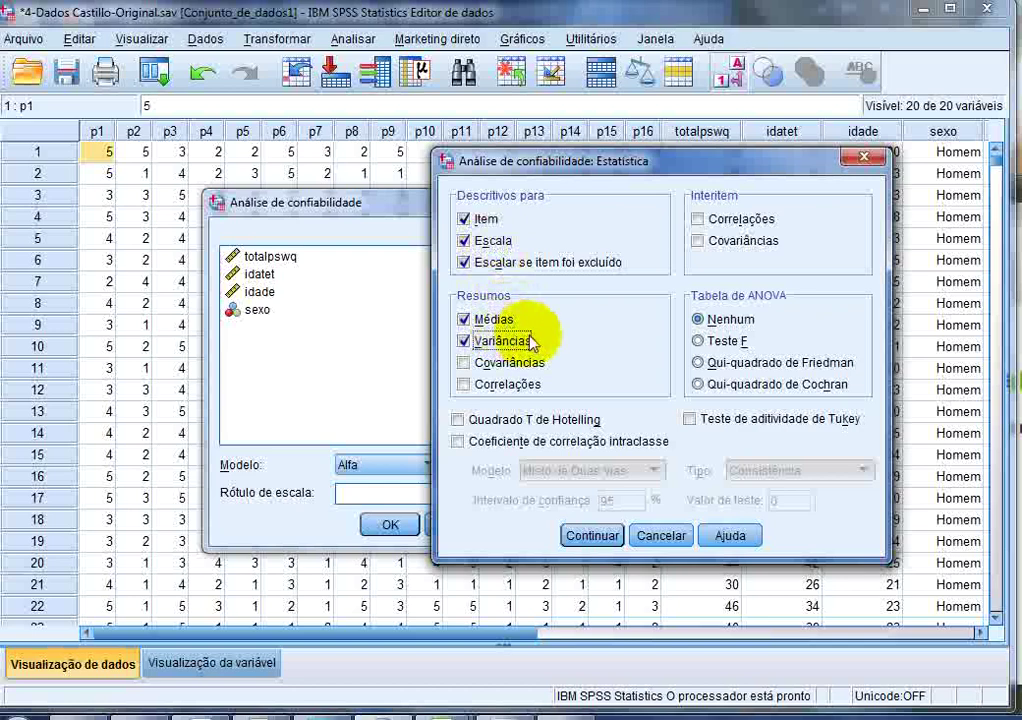
click(590, 537)
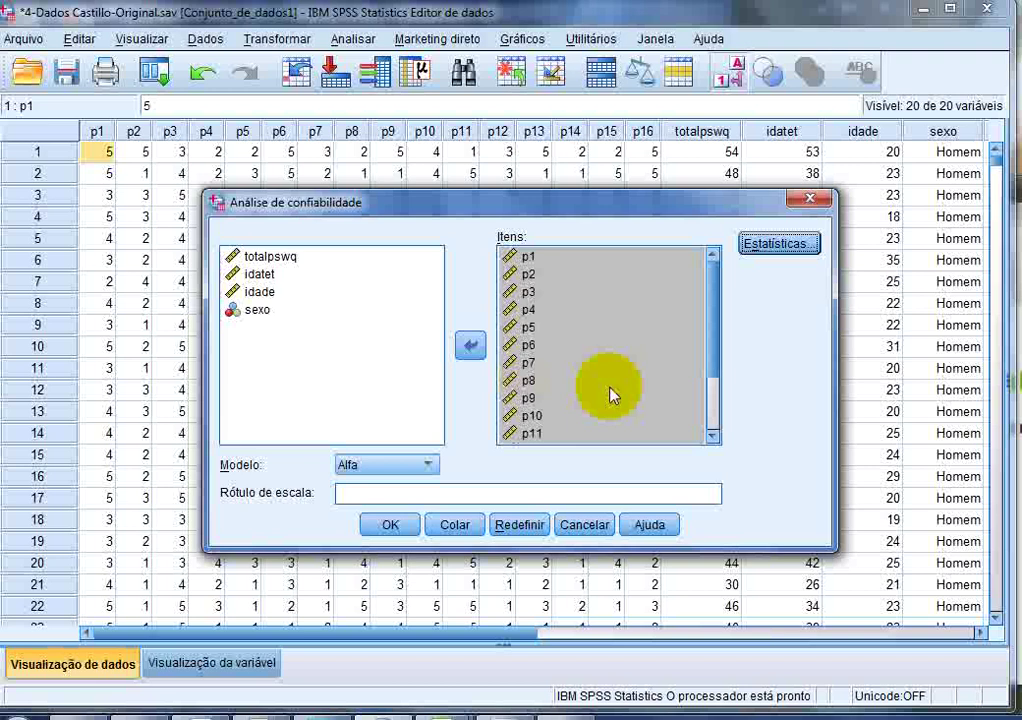
- Run the reliability analysis, reposition the output window and bring the Estatísticas de confiabilidade table into view
click(368, 533)
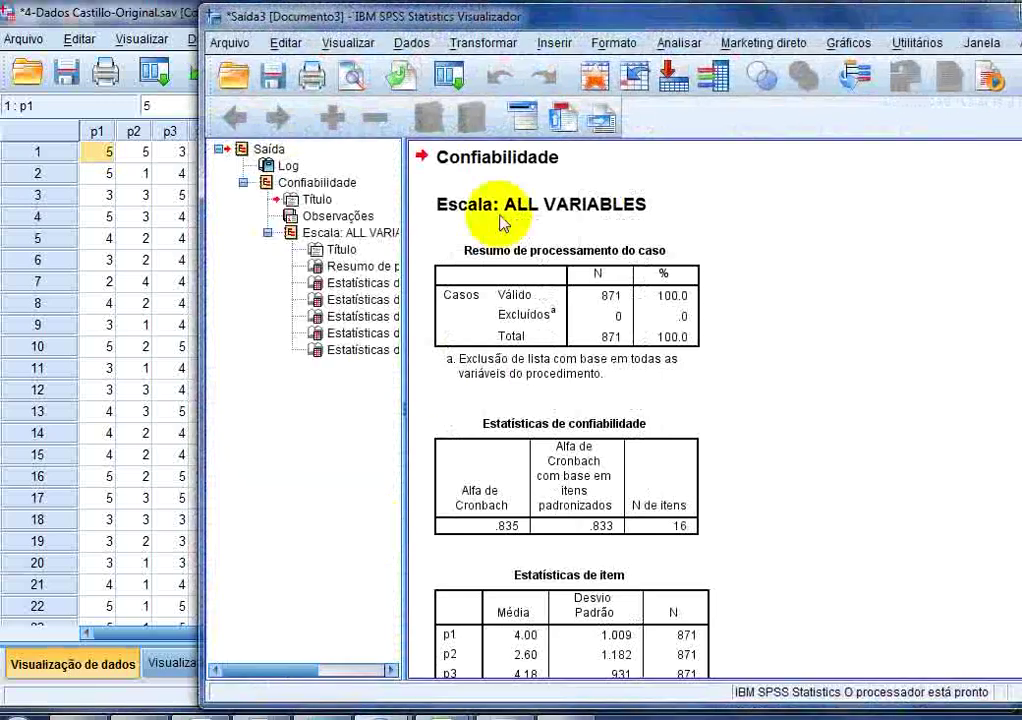
drag(632, 23, 512, 34)
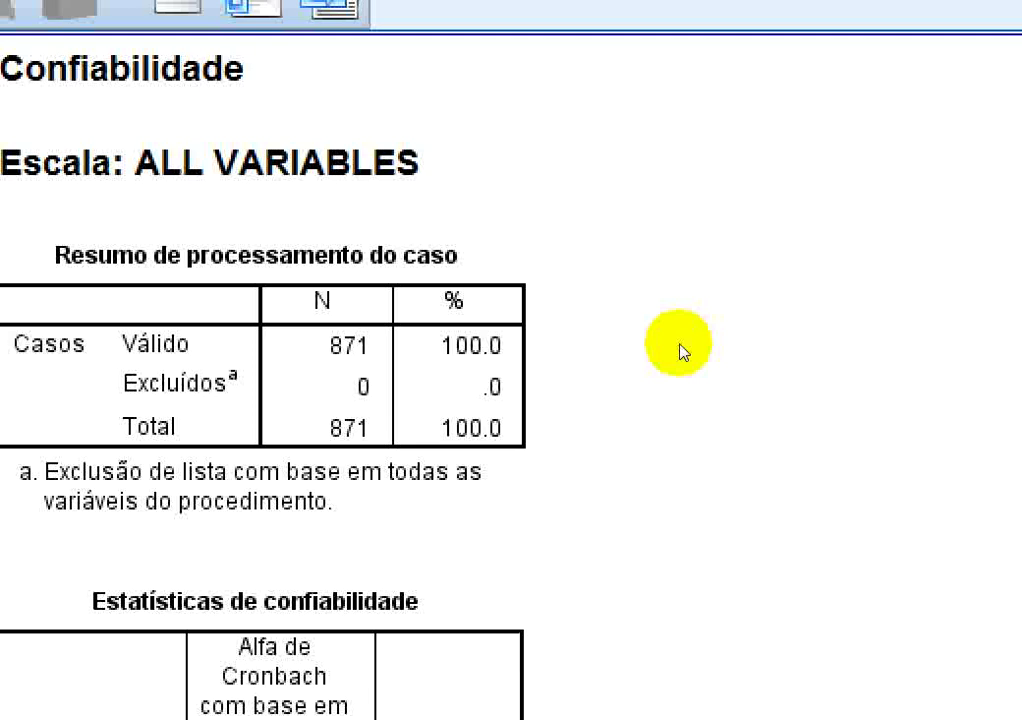
scroll(683, 351, down, 3)
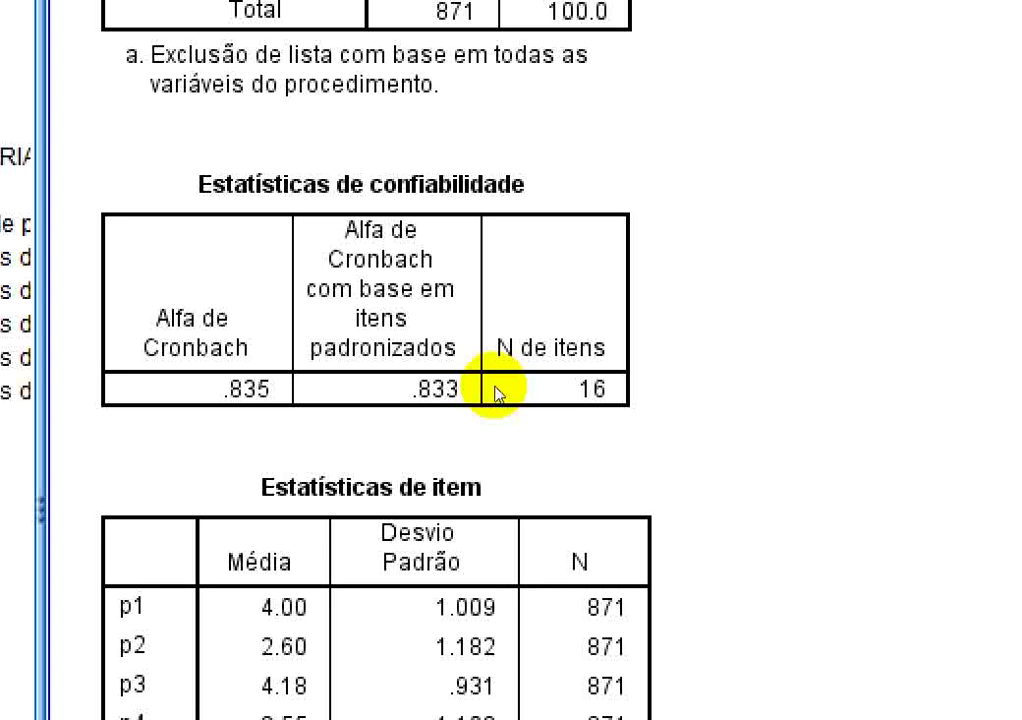
- Format both Cronbach's alpha values in the Estatísticas de confiabilidade table to 2 decimals
click(357, 362)
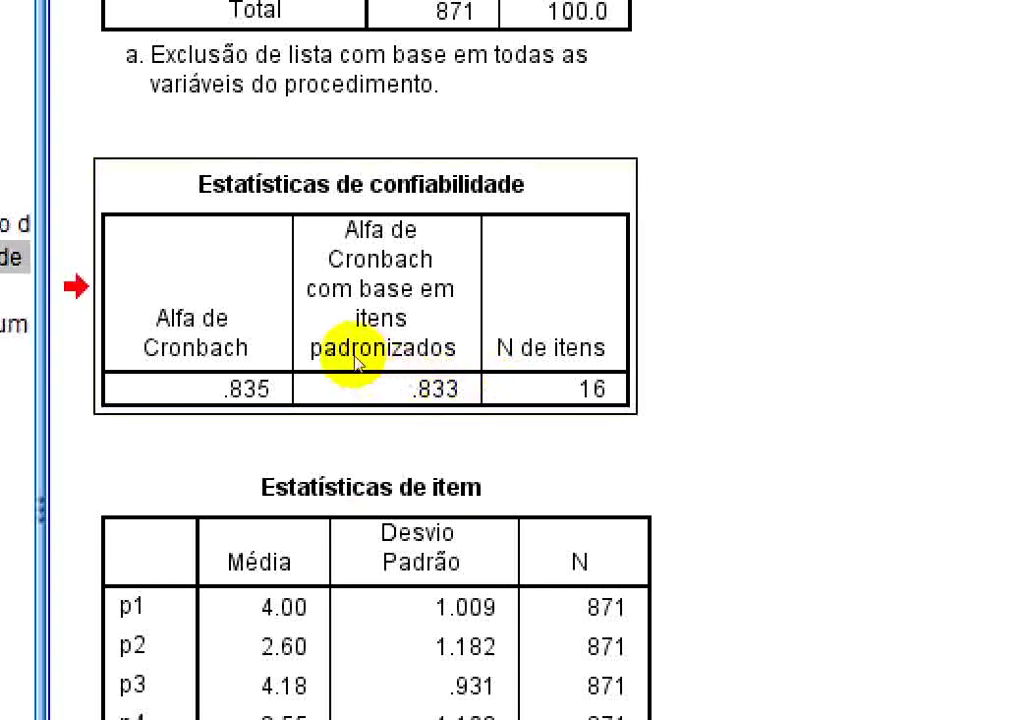
double_click(354, 358)
key(Down)
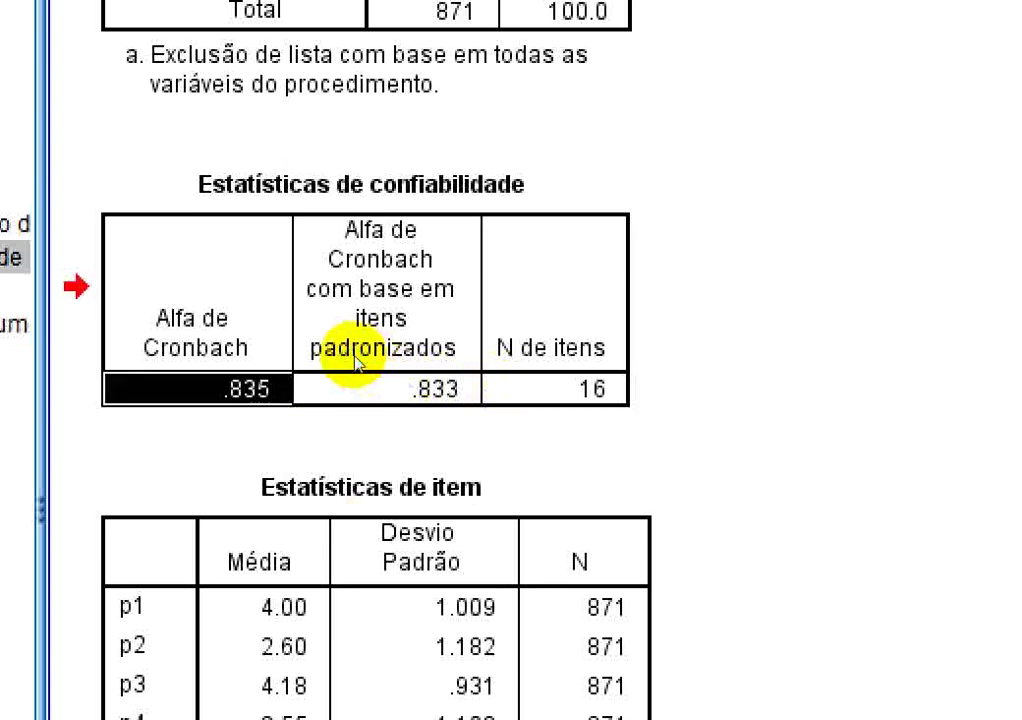
key(shift+Right)
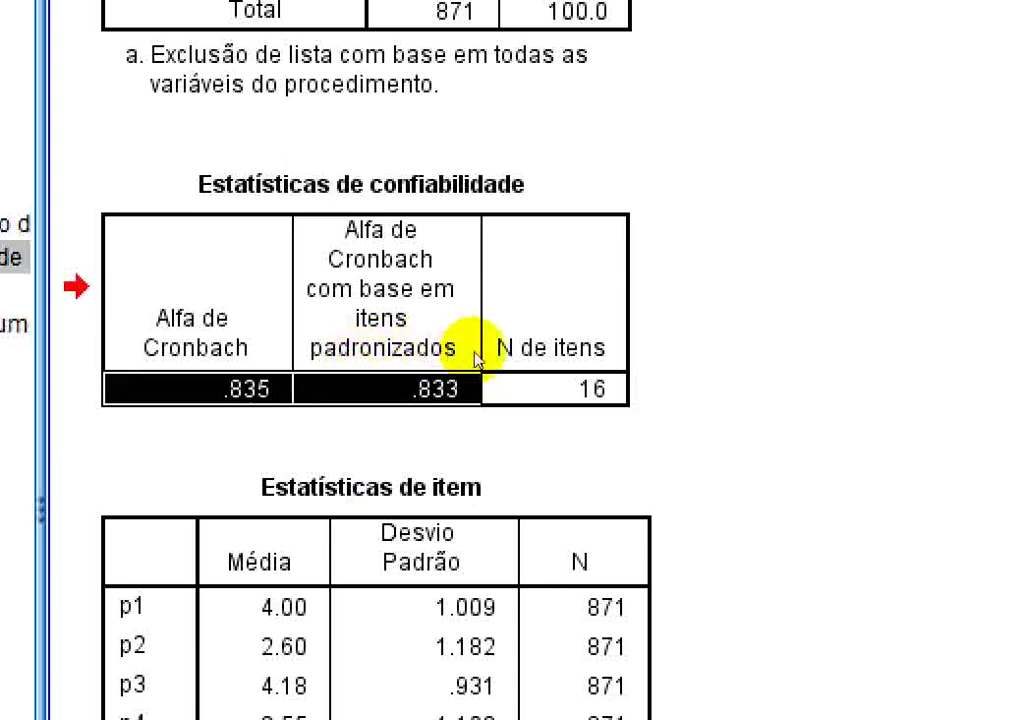
key(shift+F10)
key(Down)
key(Down)
key(Down)
key(Down)
key(Down)
key(Down)
key(Down)
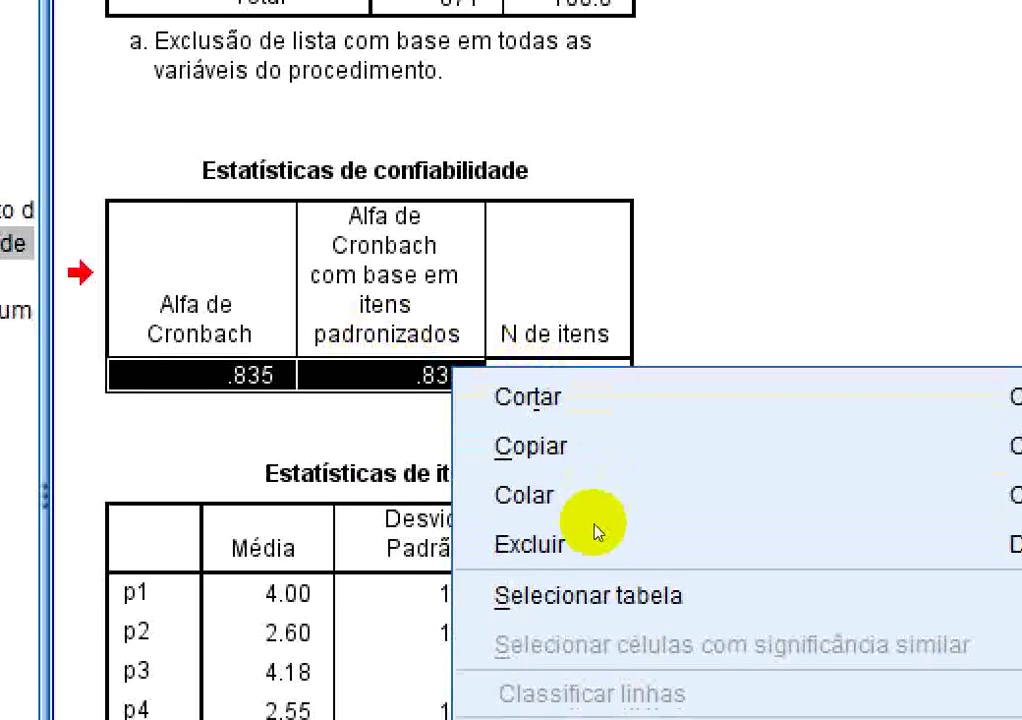
key(Down)
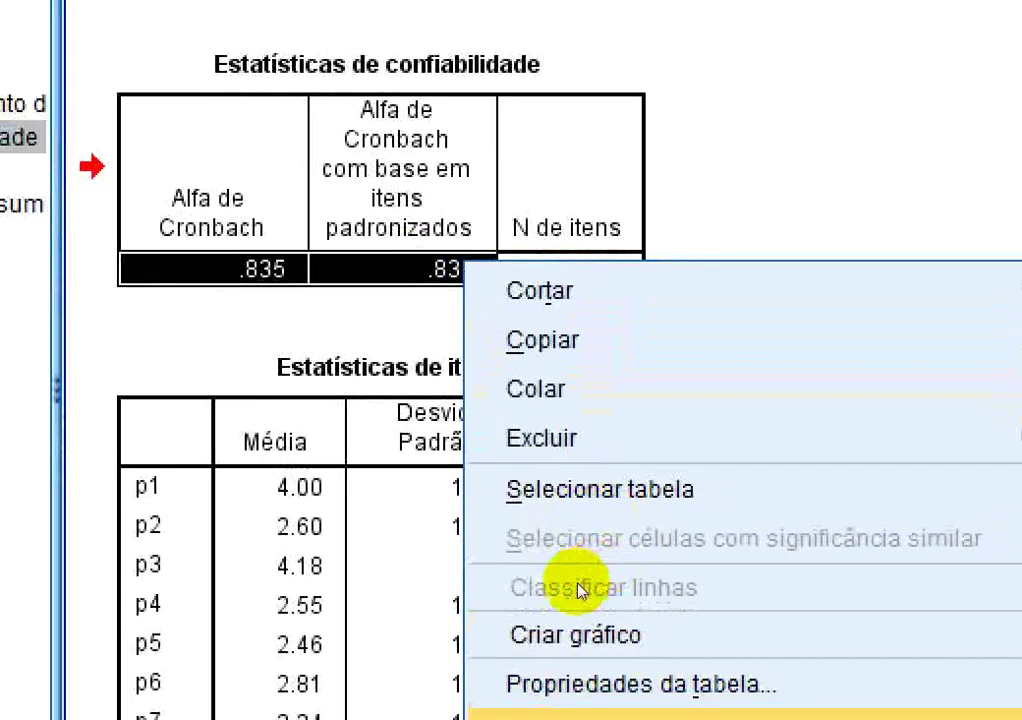
key(Return)
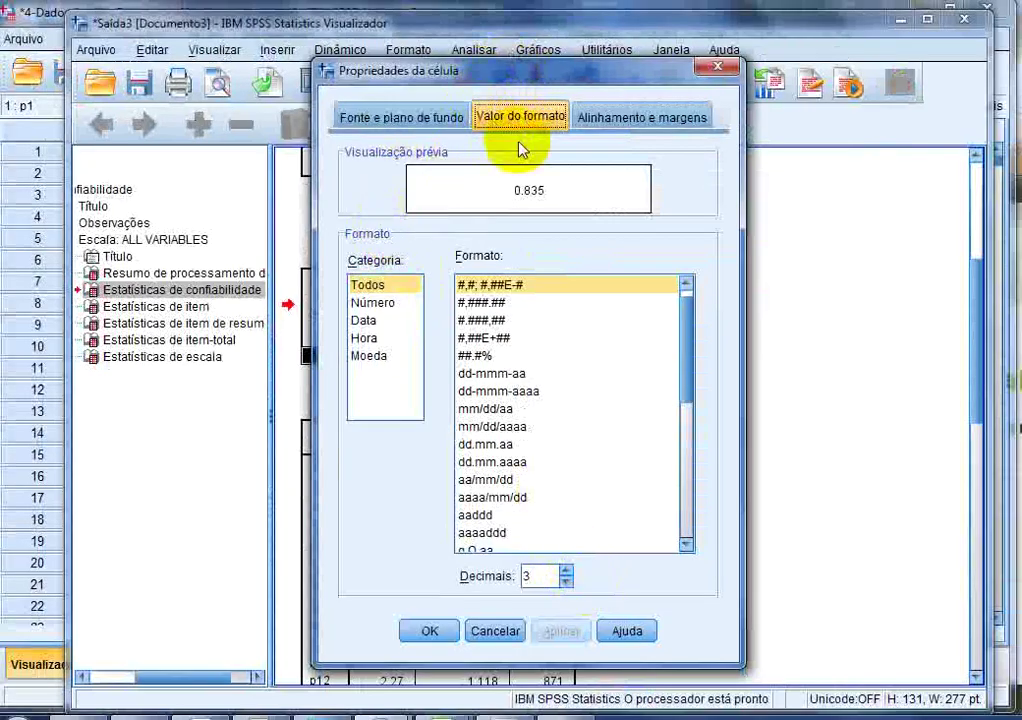
click(566, 581)
click(429, 630)
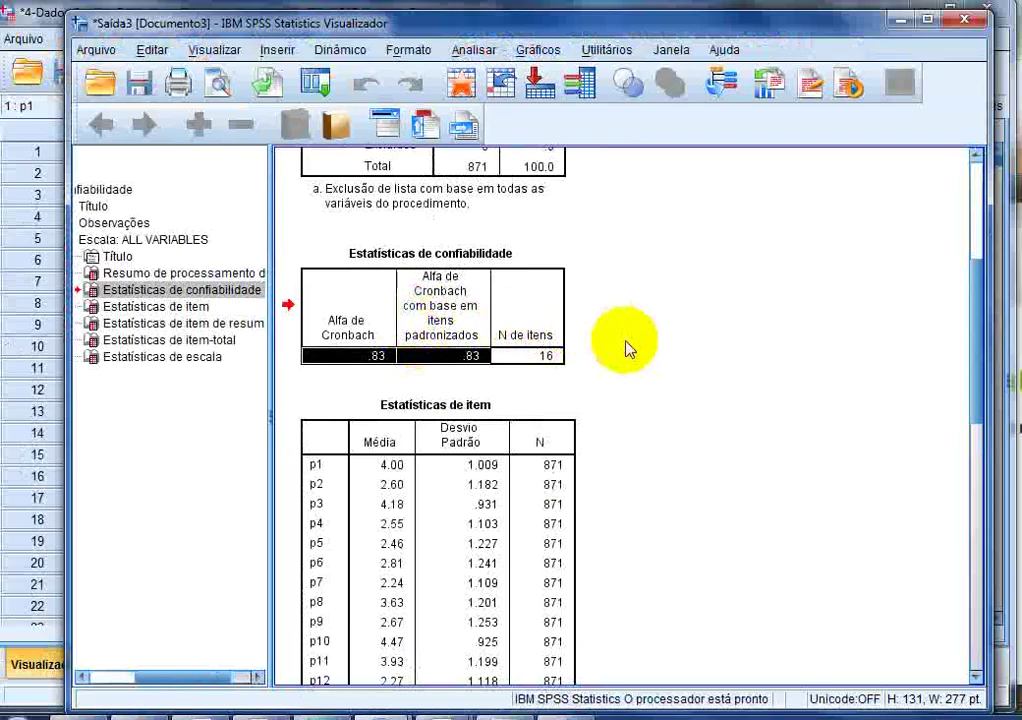
- Format the Média and Desvio Padrão values of p1 to p16 in the Estatísticas de item table to 2 decimals
scroll(627, 347, down, 3)
click(313, 287)
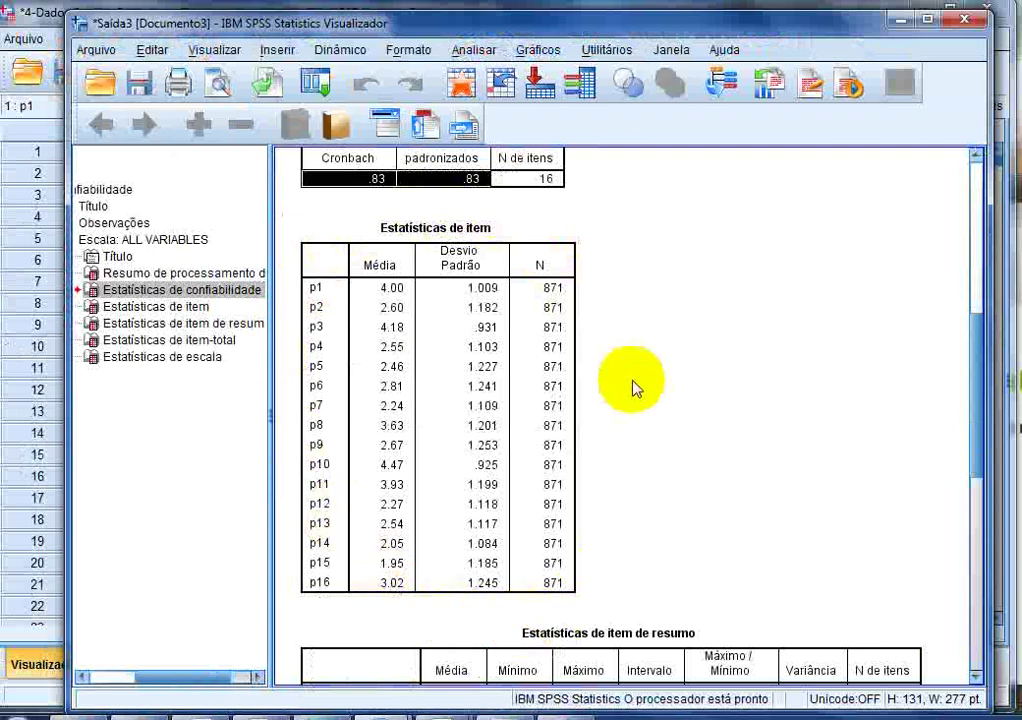
click(385, 300)
scroll(376, 312, up, 1)
scroll(450, 368, down, 1)
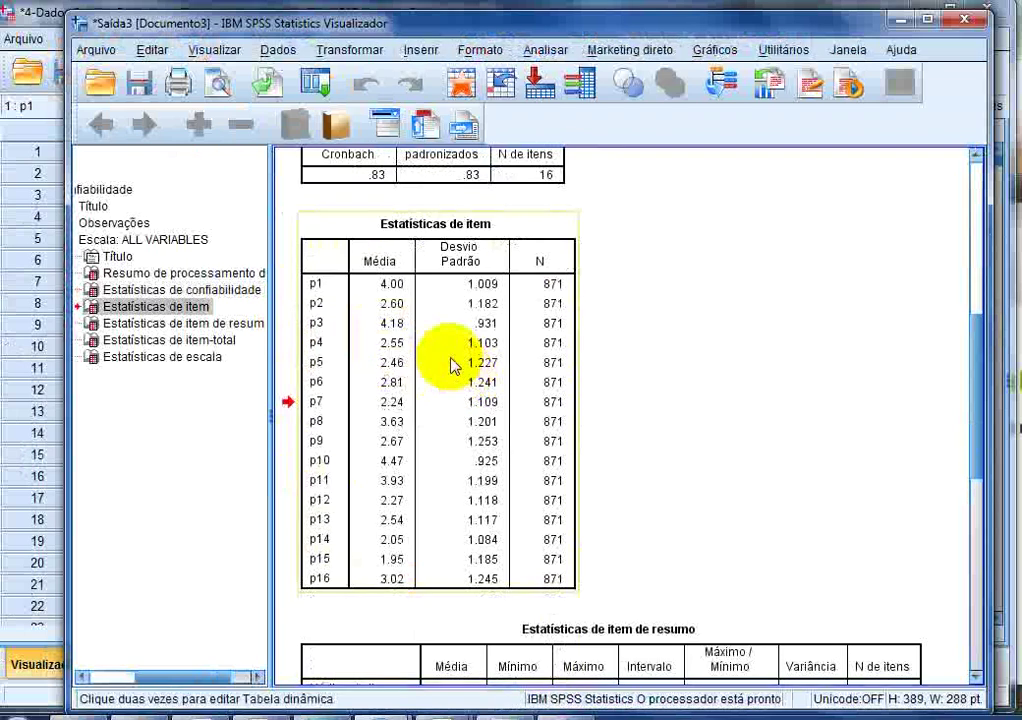
double_click(389, 289)
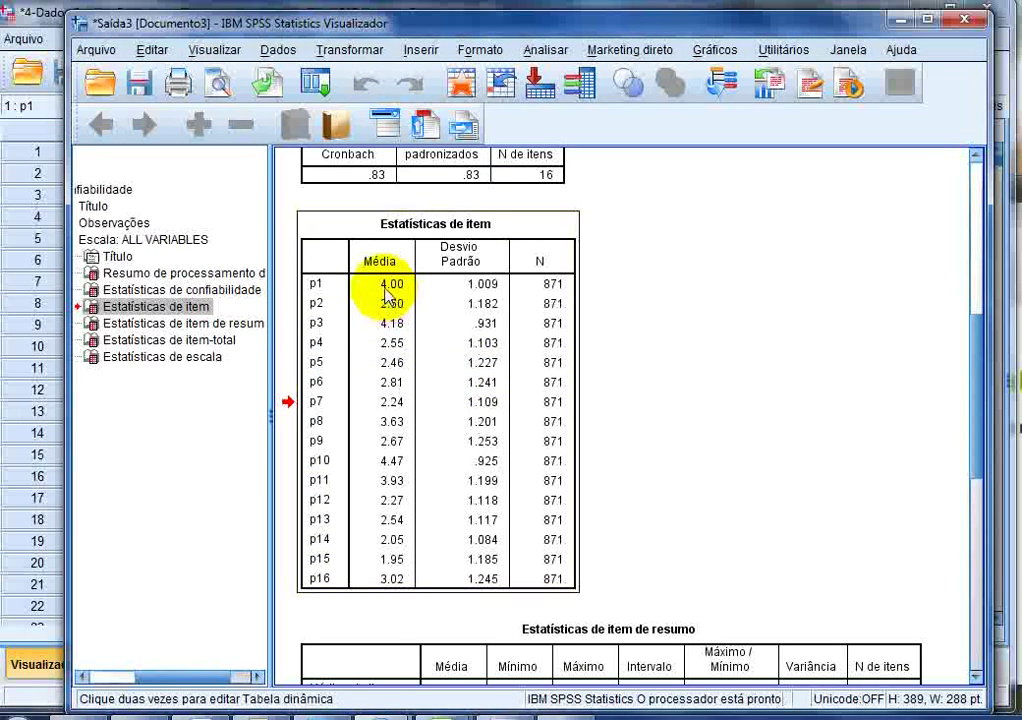
drag(387, 292, 497, 585)
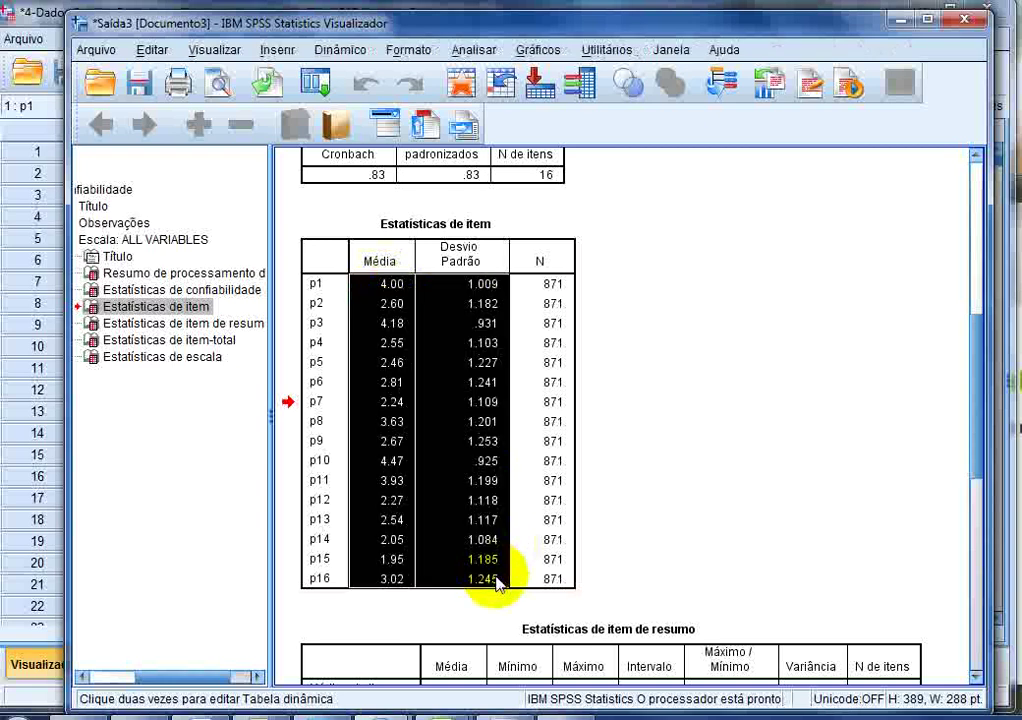
right_click(497, 585)
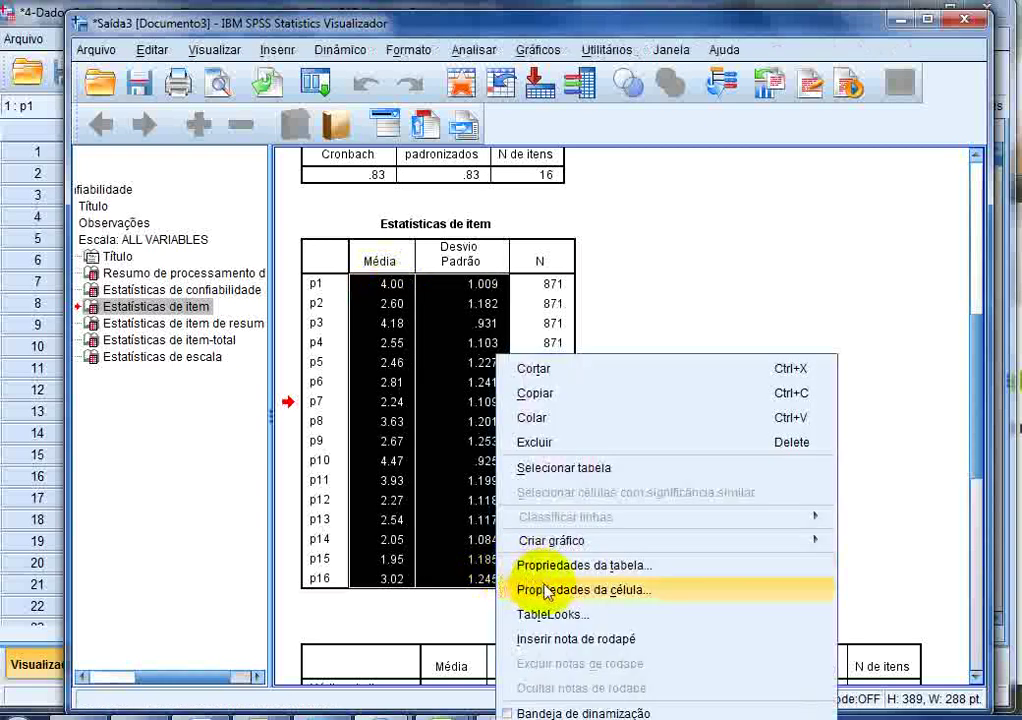
click(548, 591)
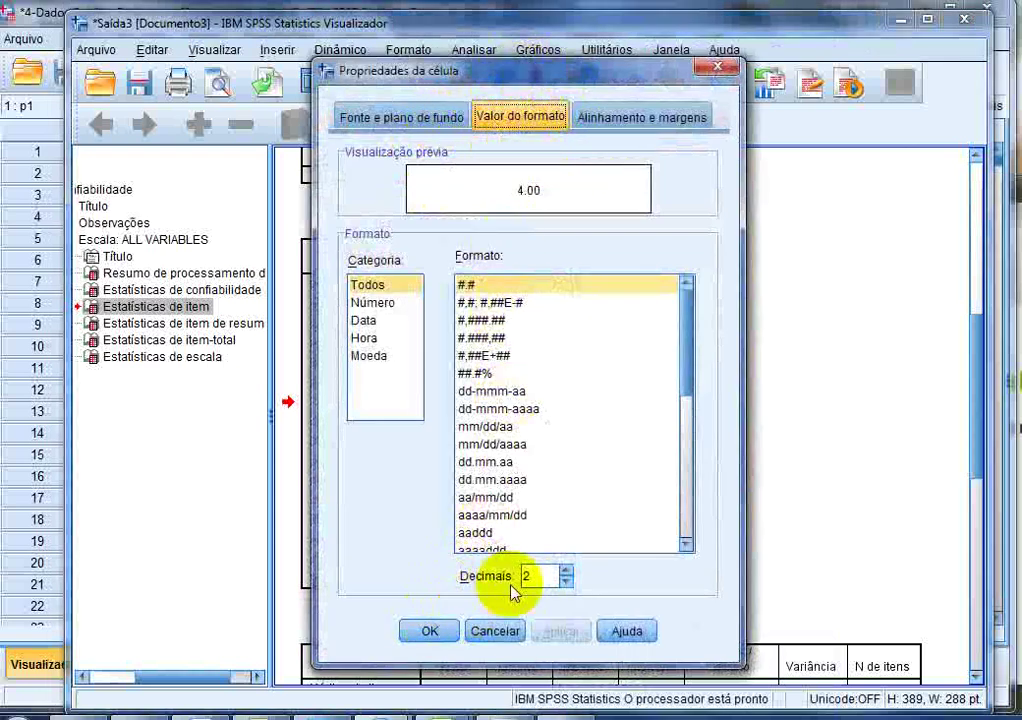
click(566, 580)
click(566, 571)
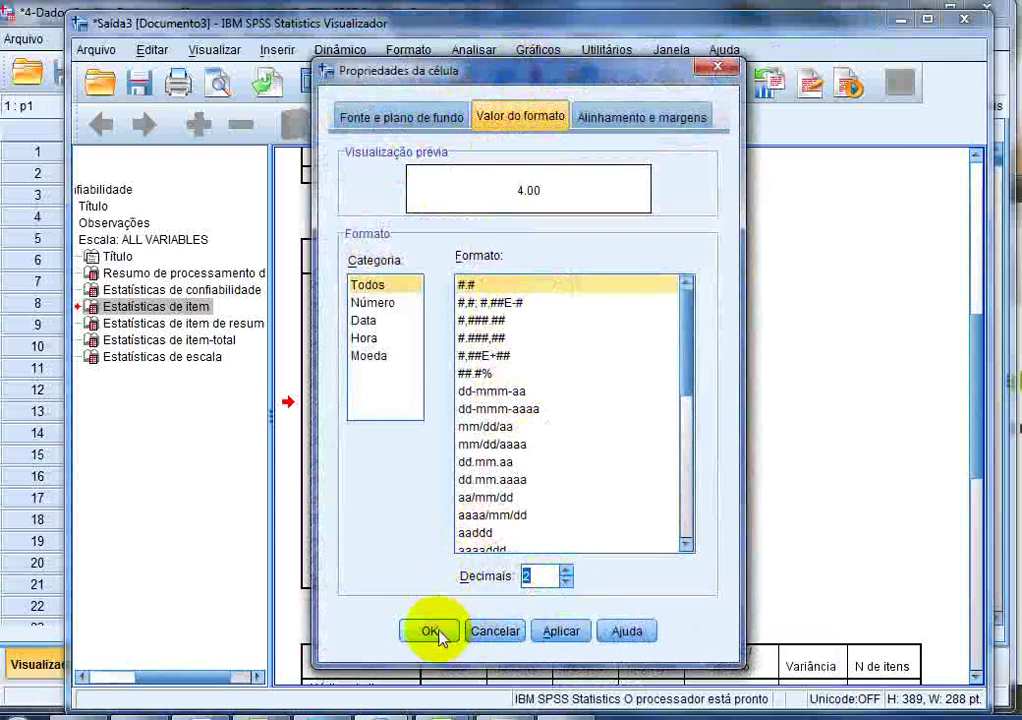
click(430, 631)
click(593, 513)
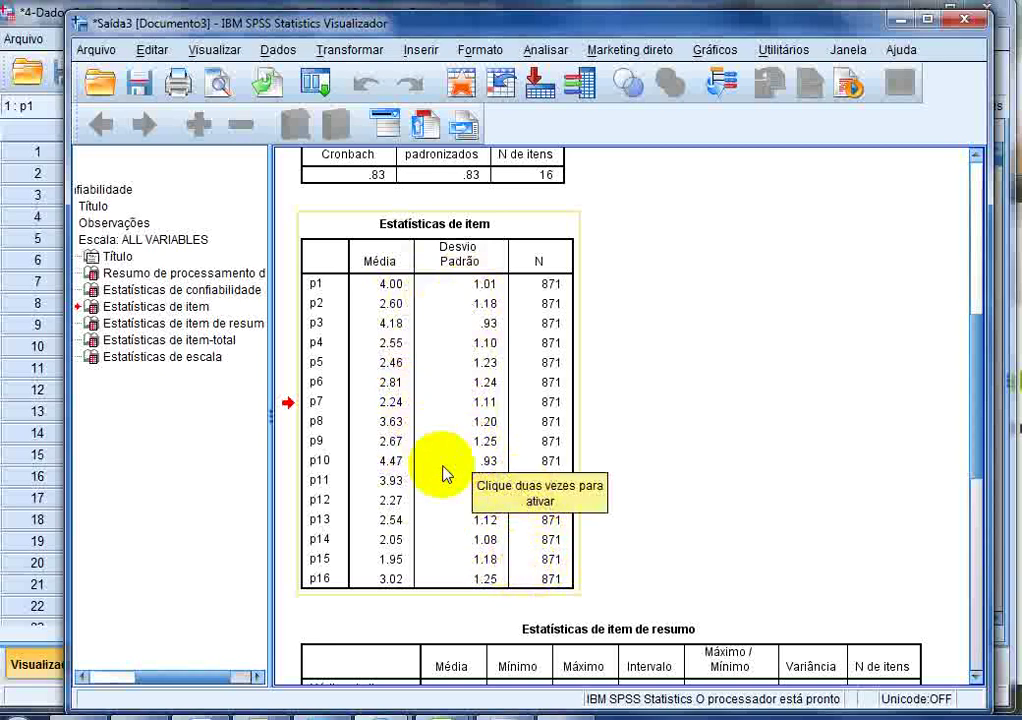
- Switch to the article PDF in Adobe Reader and go to Table 1 with the PSWQ item scores on page 5
mouse_move(490, 710)
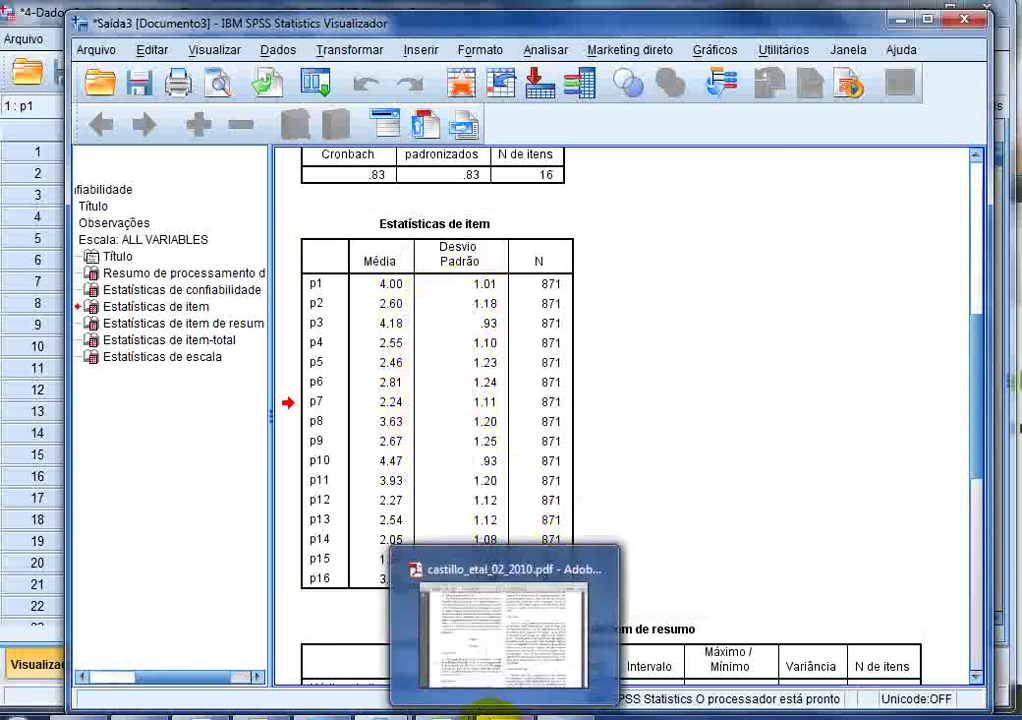
click(487, 675)
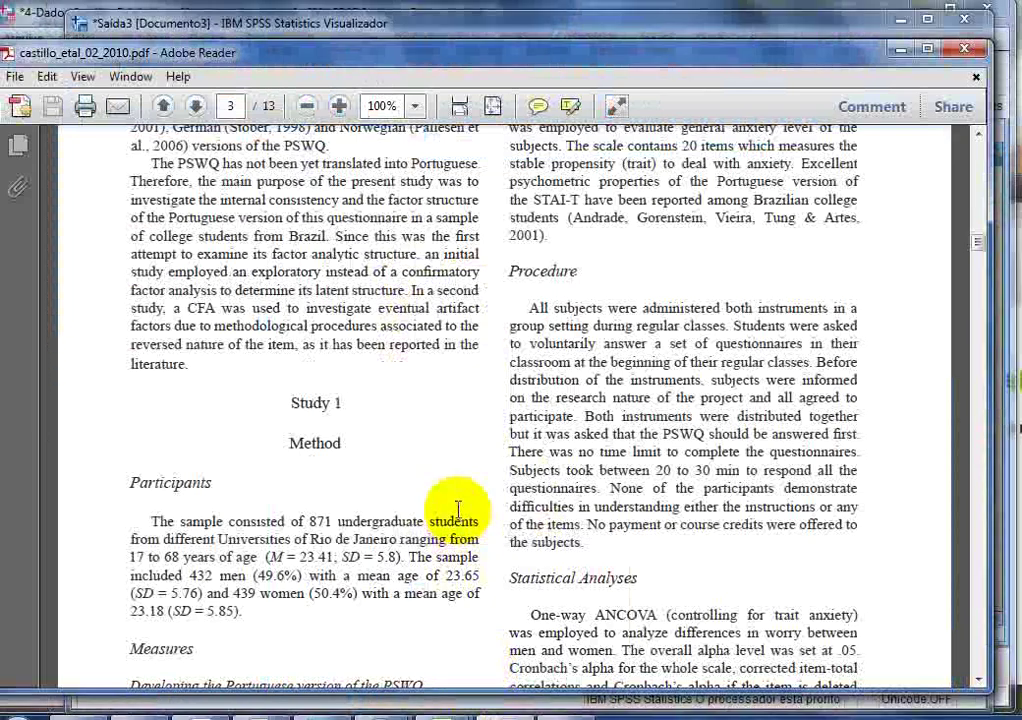
scroll(475, 503, down, 9)
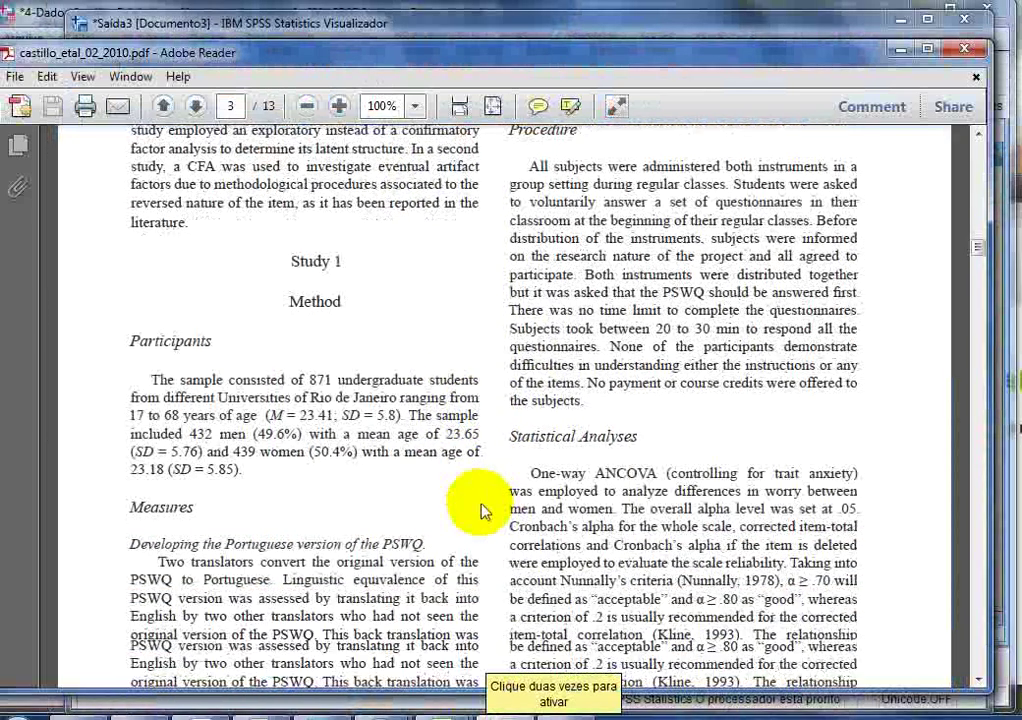
scroll(623, 486, down, 13)
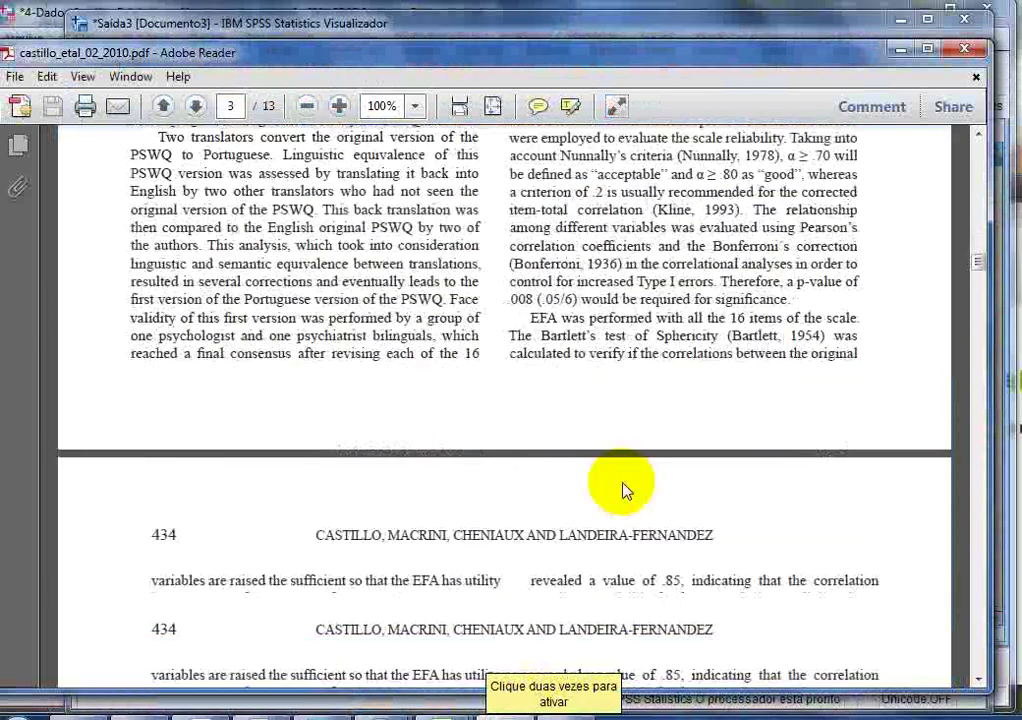
scroll(623, 486, down, 20)
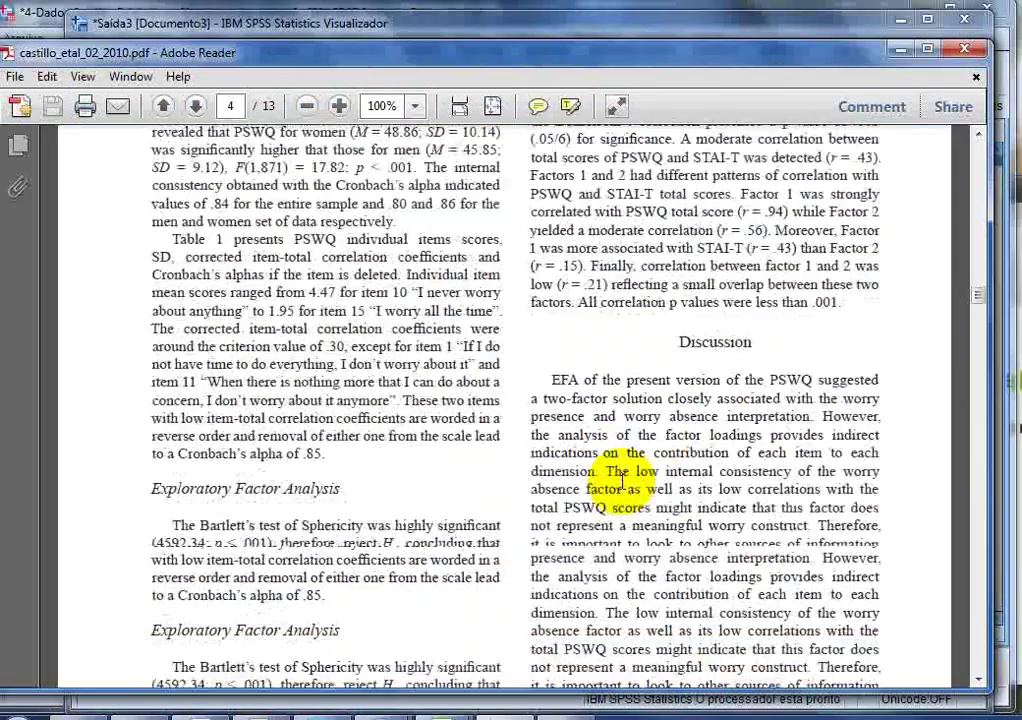
scroll(622, 482, down, 6)
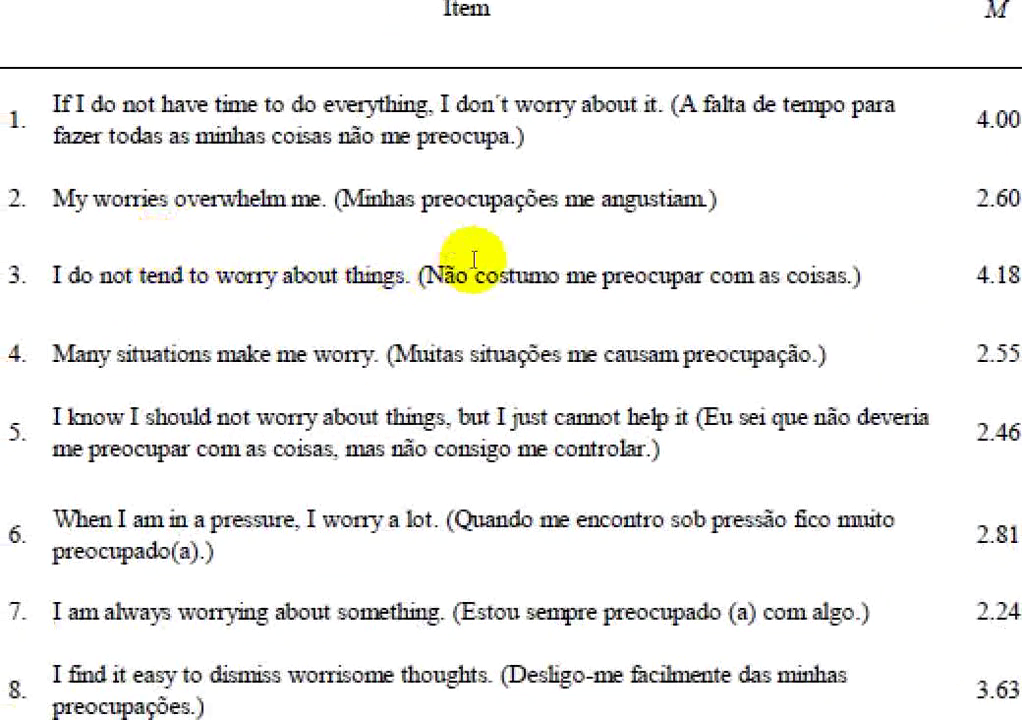
- Examine the means, standard deviations, corrected item-total correlations and alphas if item deleted for the 16 items in Table 1
drag(474, 260, 590, 262)
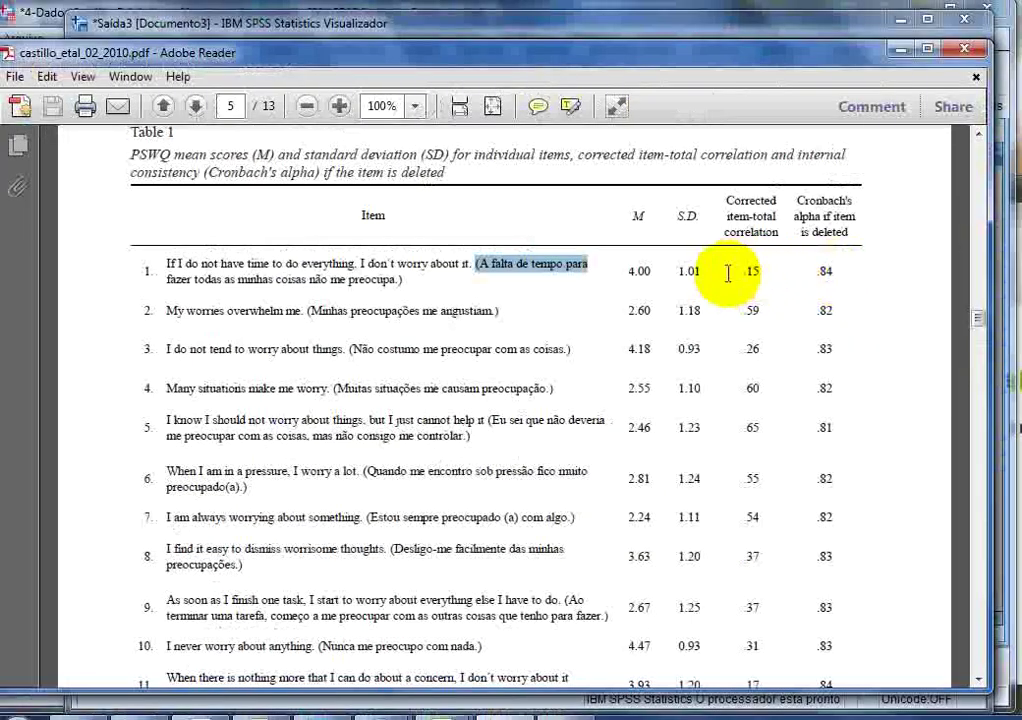
click(722, 272)
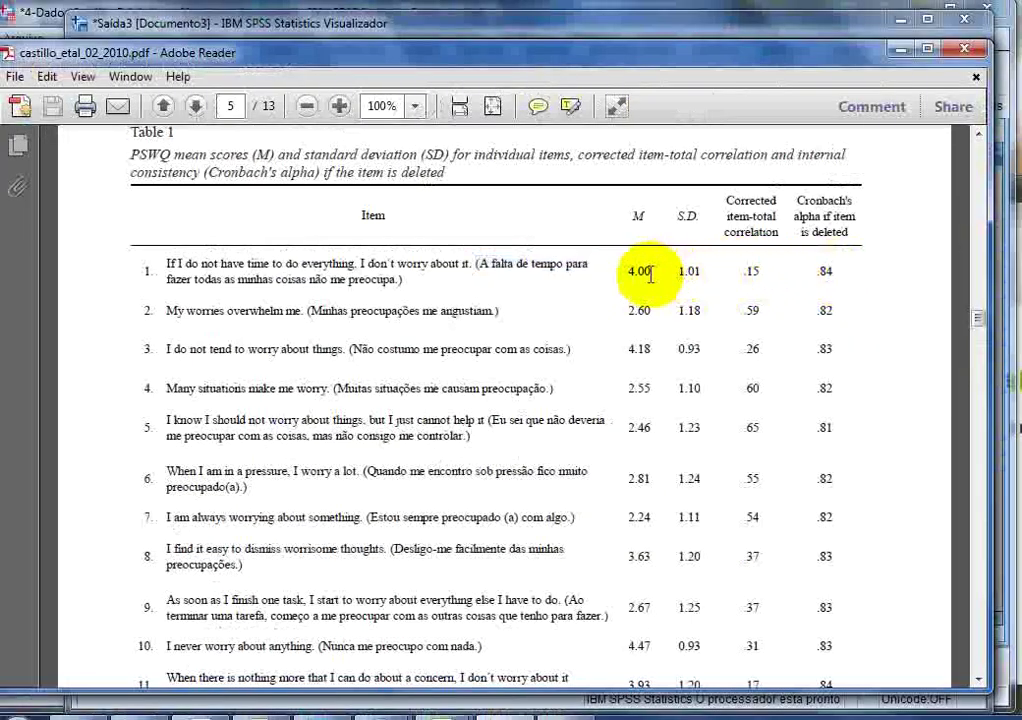
drag(631, 271, 725, 427)
scroll(719, 417, down, 3)
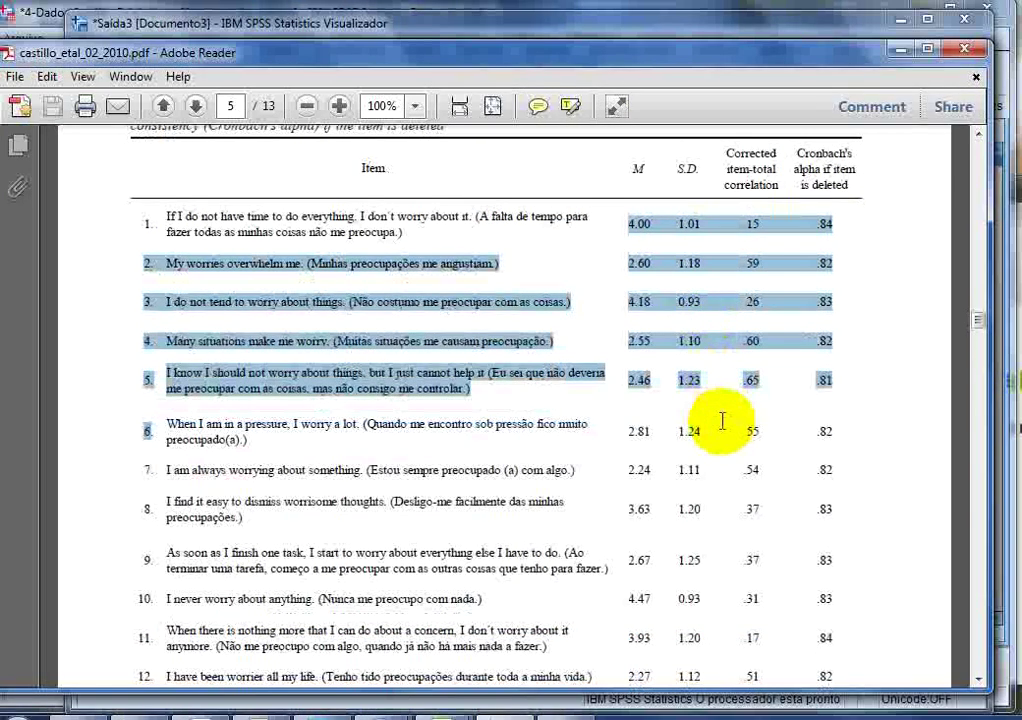
scroll(708, 412, down, 4)
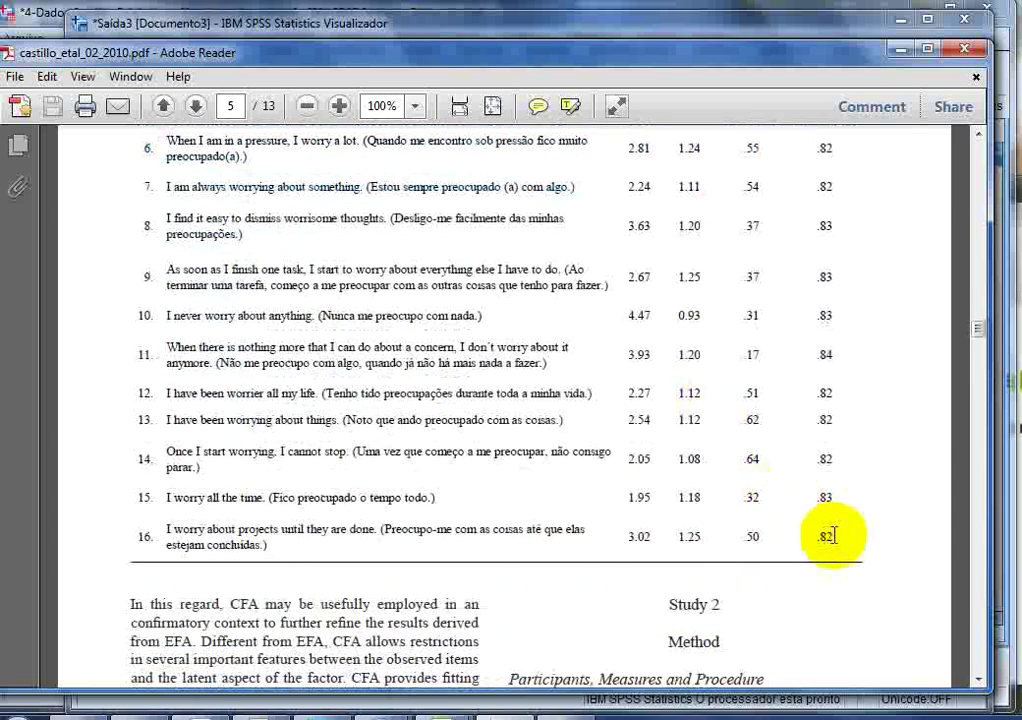
drag(833, 536, 712, 428)
scroll(690, 380, up, 5)
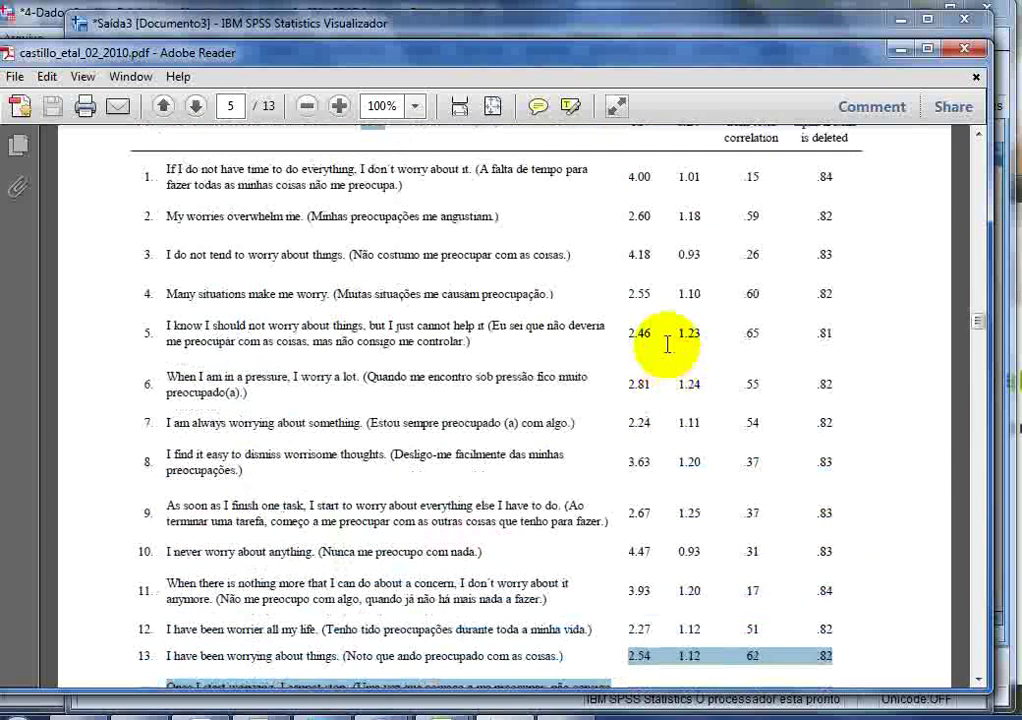
scroll(645, 228, up, 2)
drag(632, 270, 753, 664)
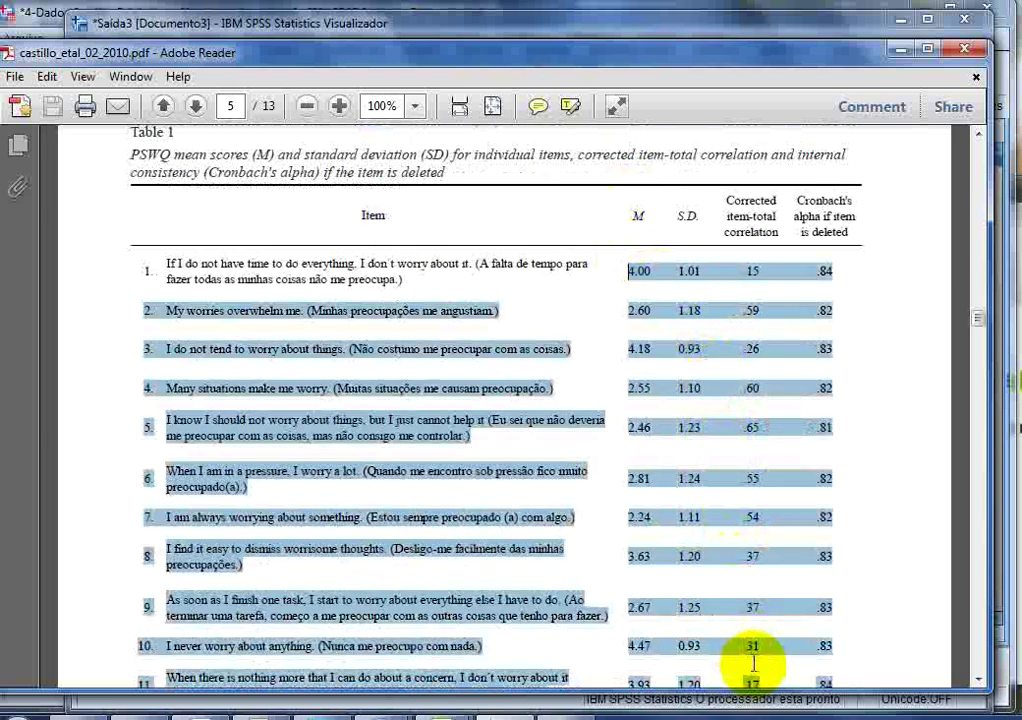
scroll(720, 484, down, 3)
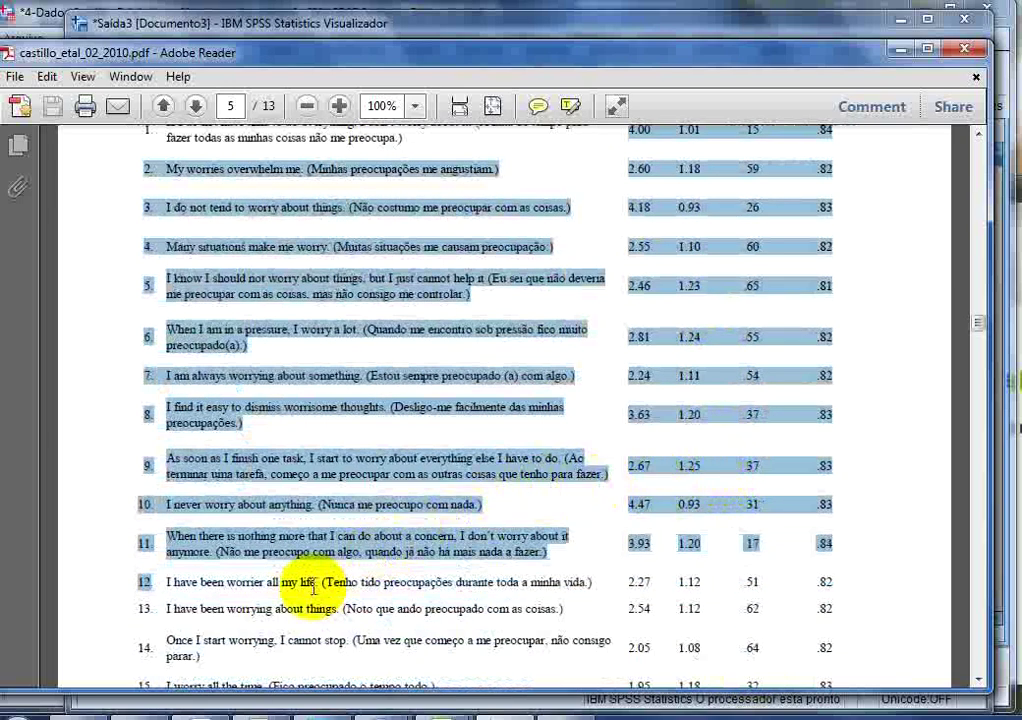
- Switch to the Word document with the questionnaire item table, and arrange it alongside the SPSS output window
mouse_move(200, 710)
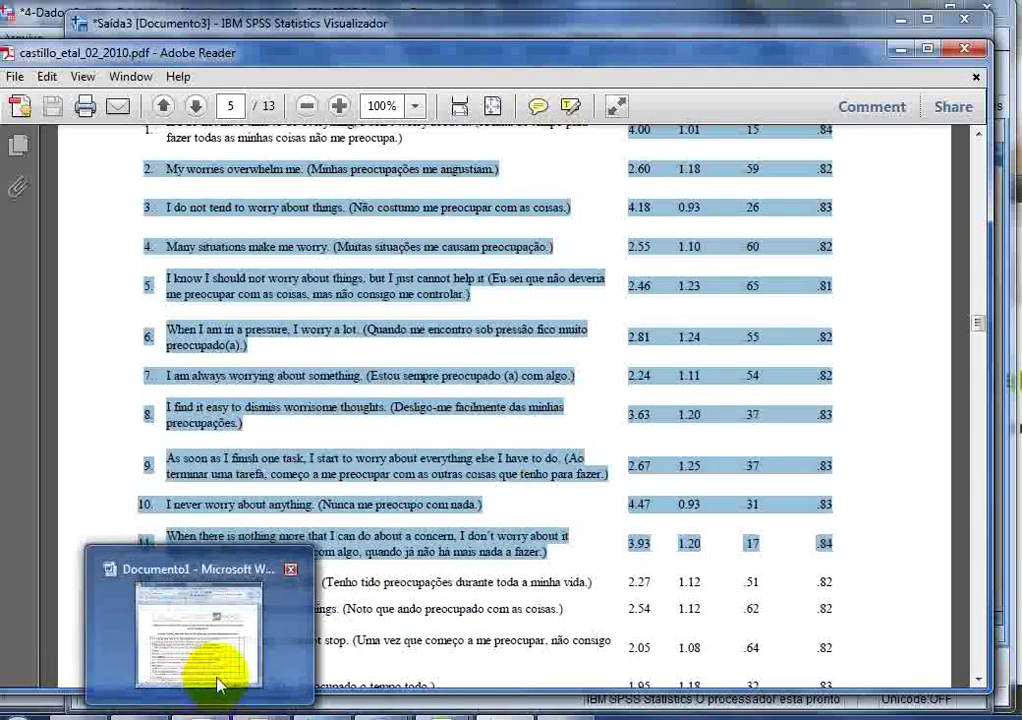
click(210, 640)
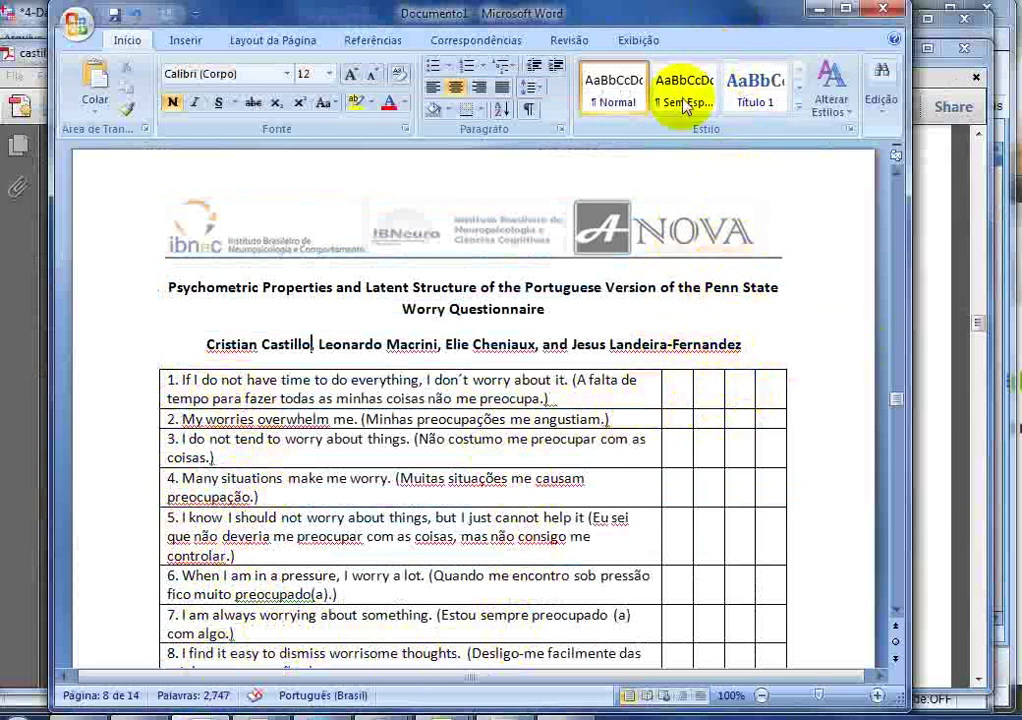
drag(675, 30, 543, 26)
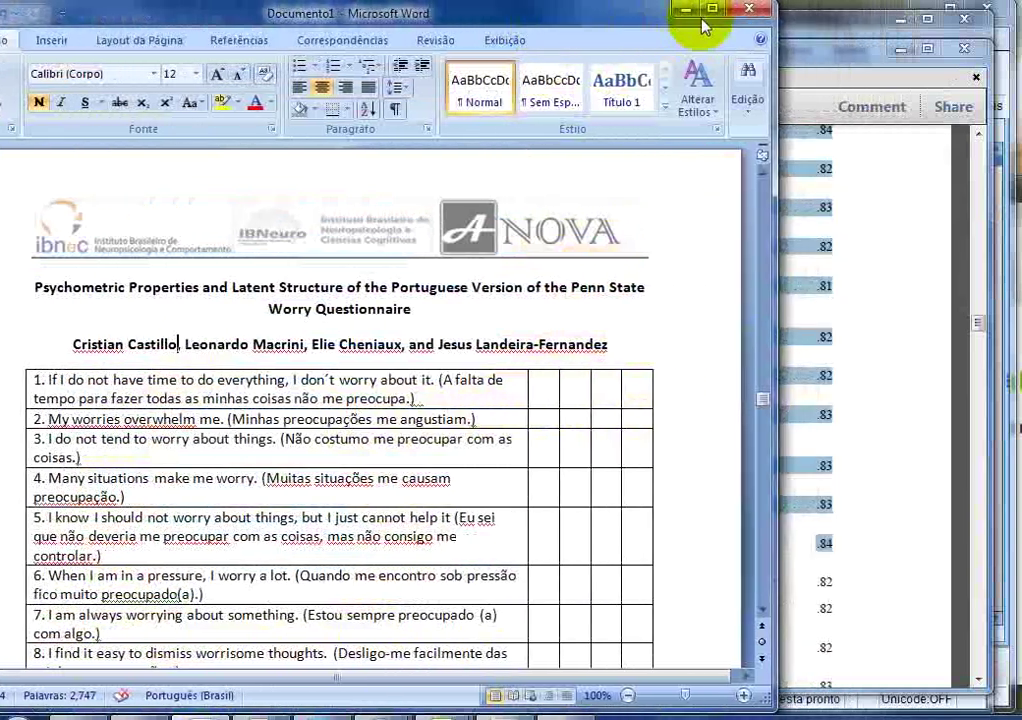
drag(808, 40, 878, 46)
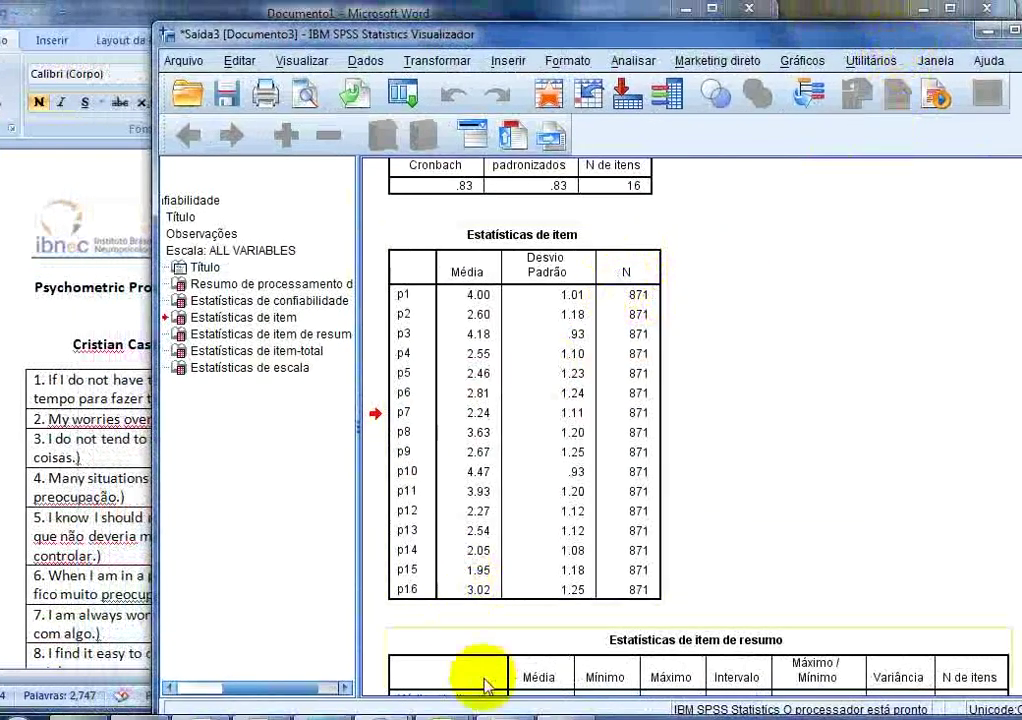
- Switch to the article PDF in Adobe Reader, clear the text selection and bring the column headings of Table 1 into view
mouse_move(499, 711)
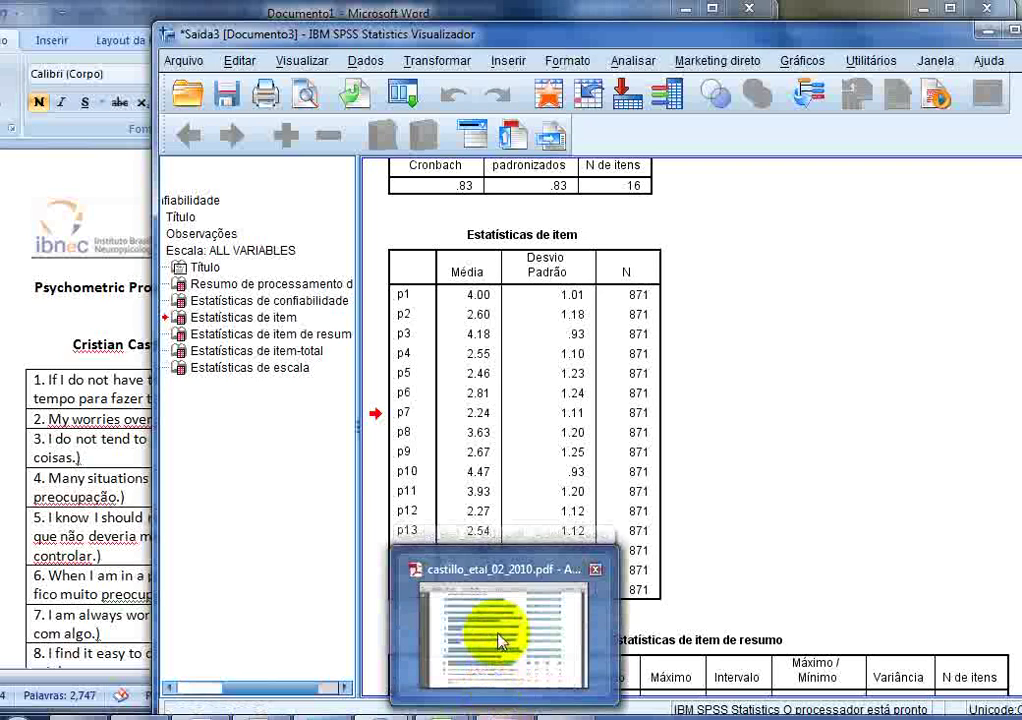
click(504, 666)
drag(598, 57, 557, 61)
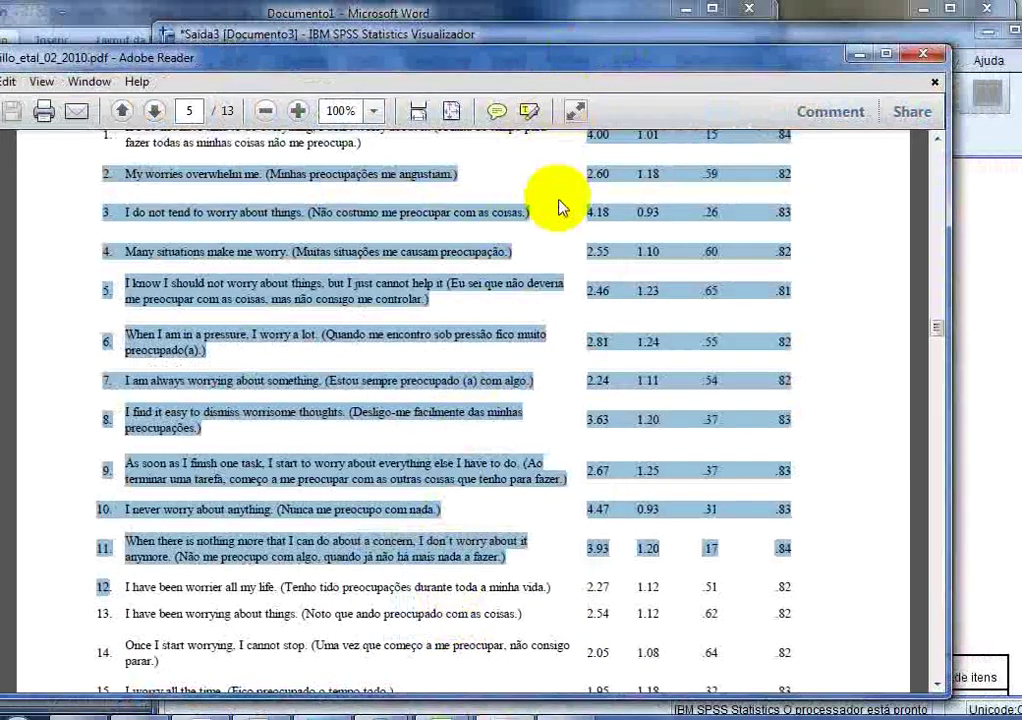
click(559, 198)
scroll(559, 198, up, 1)
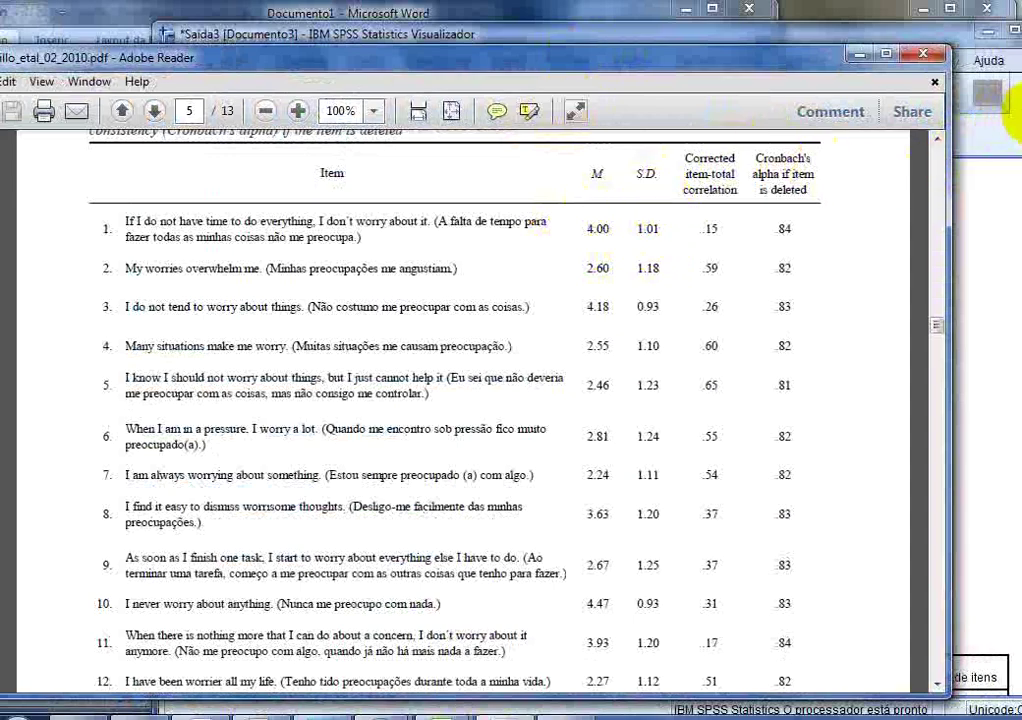
- Arrange the PDF and SPSS output windows side by side, with Table 1's M and S.D. columns next to the Estatísticas de item table
click(1014, 122)
drag(598, 23, 853, 46)
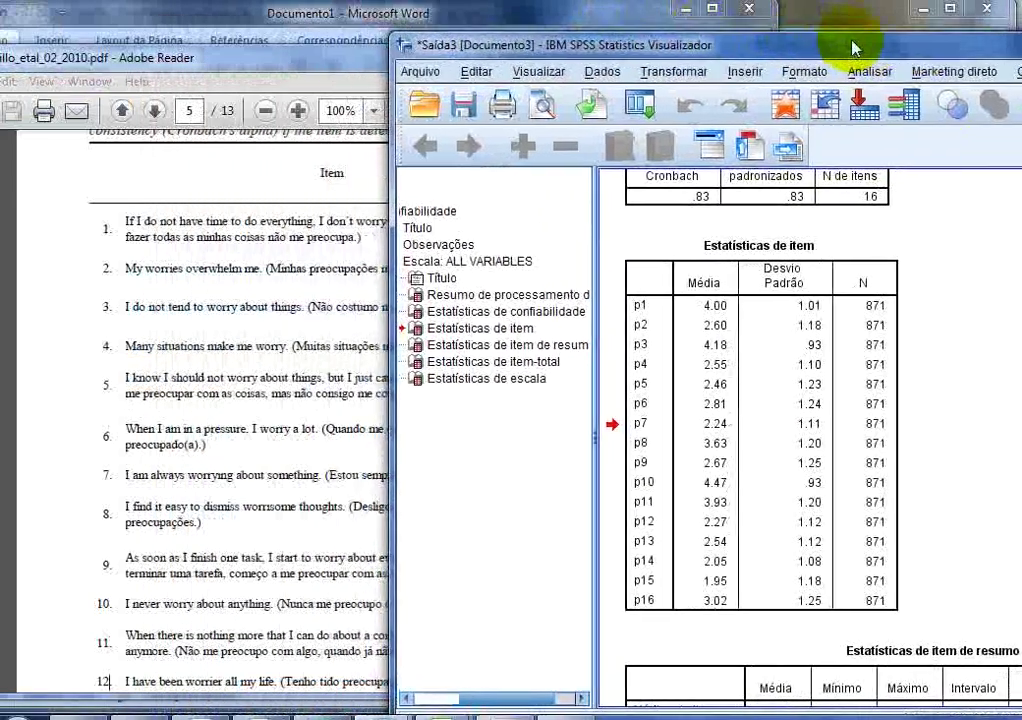
drag(358, 67, 156, 57)
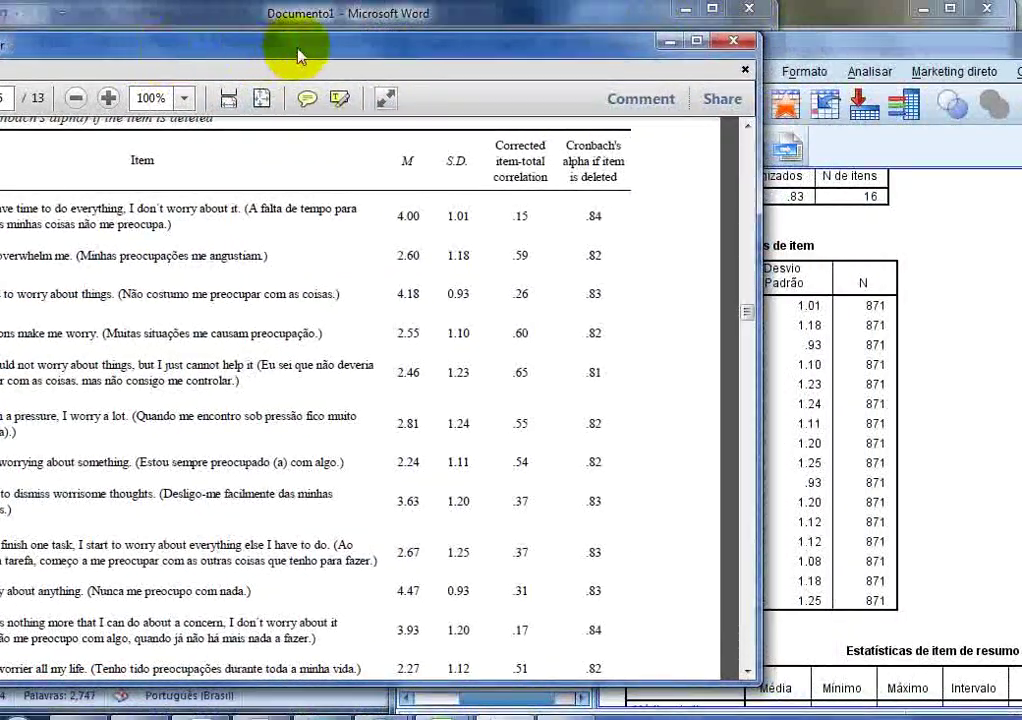
drag(425, 63, 352, 75)
drag(732, 45, 724, 40)
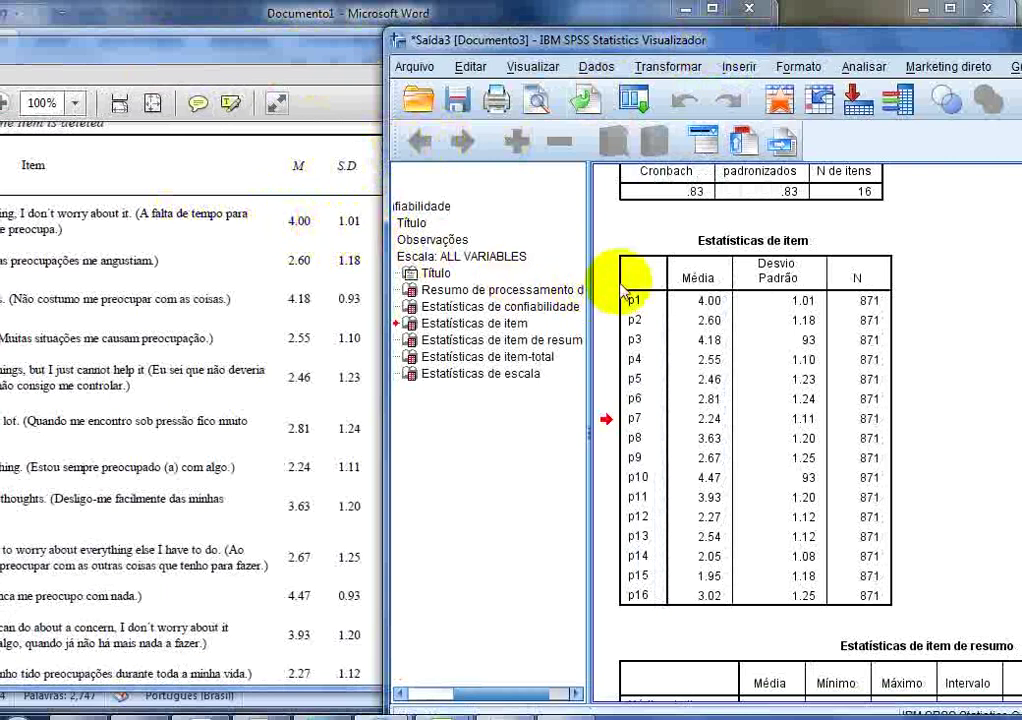
- Compare the item means and standard deviations in the article's Table 1 with the Estatísticas de item table in SPSS
click(670, 302)
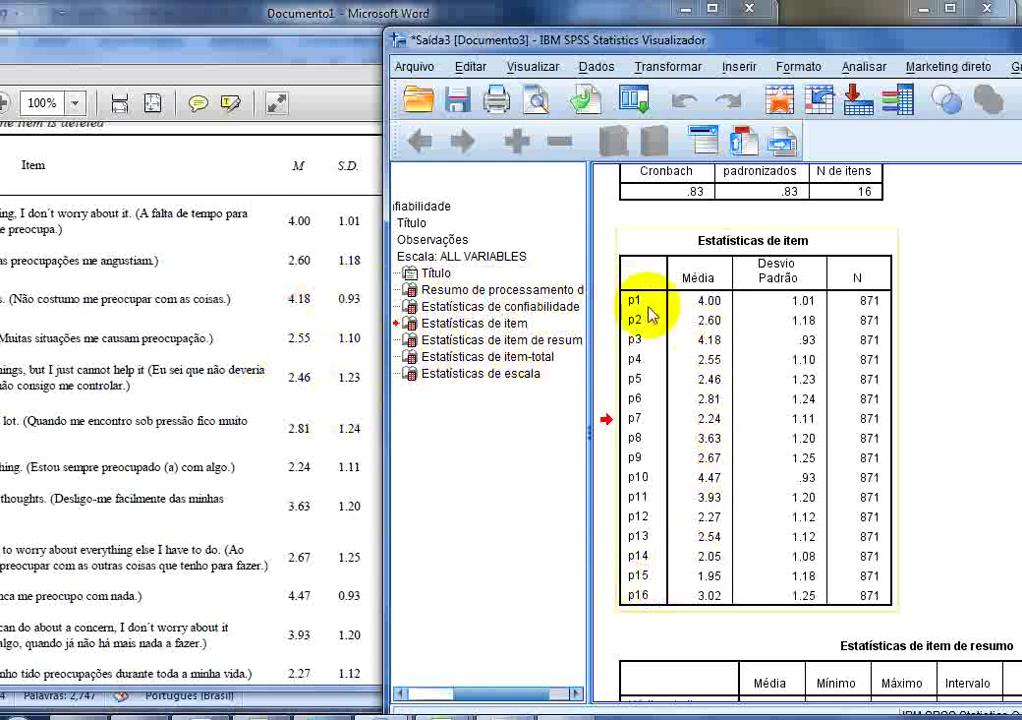
click(318, 322)
scroll(318, 322, down, 6)
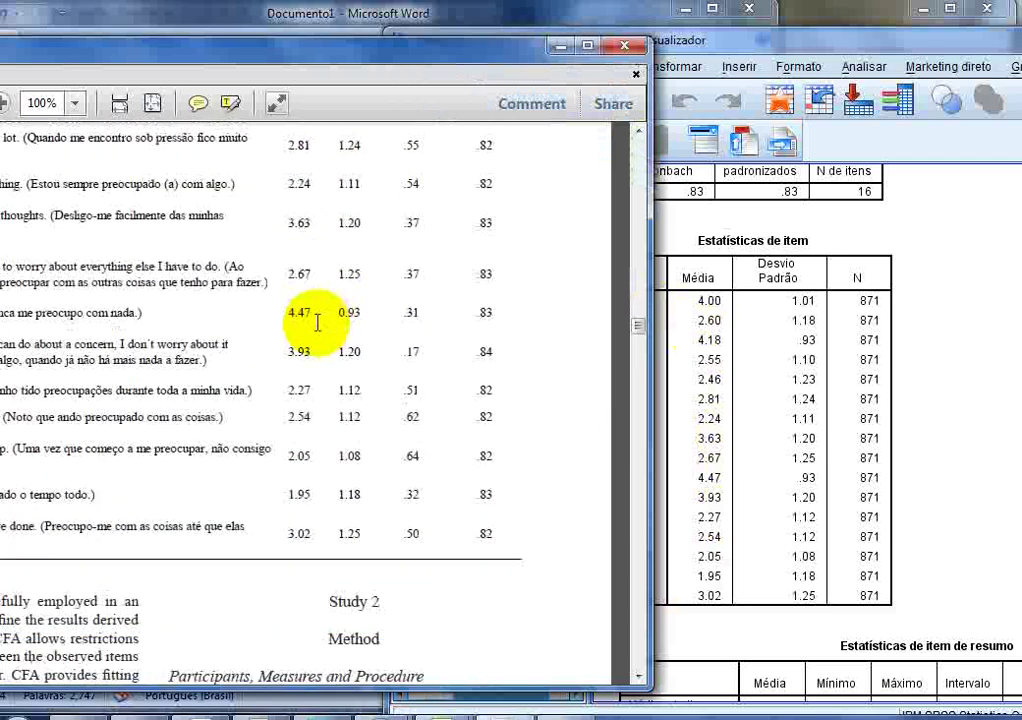
scroll(318, 322, up, 2)
click(725, 35)
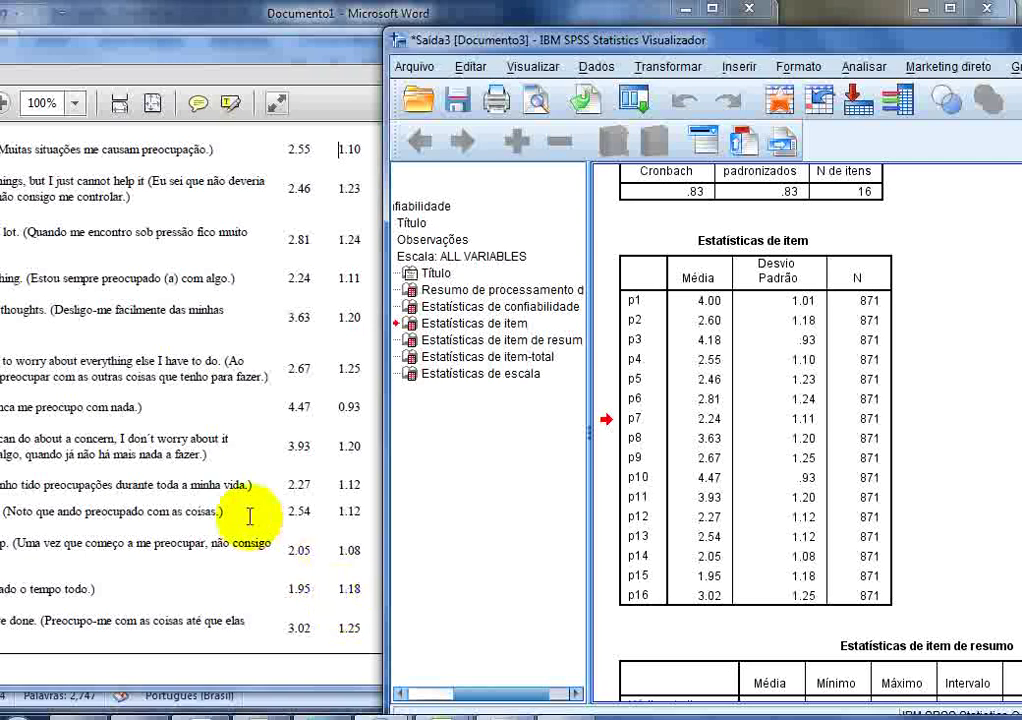
- Return to the start of Table 1 in the PDF and highlight the corrected item-total correlation and Cronbach's alpha if item is deleted headings
click(251, 376)
scroll(283, 331, up, 5)
scroll(356, 333, up, 1)
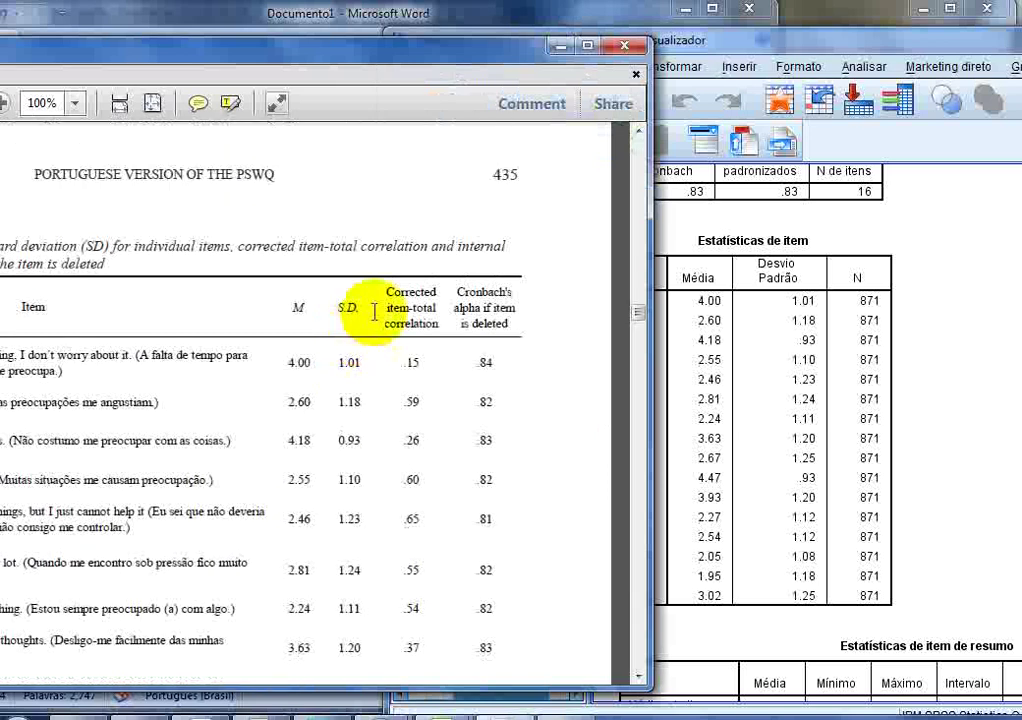
drag(388, 291, 464, 307)
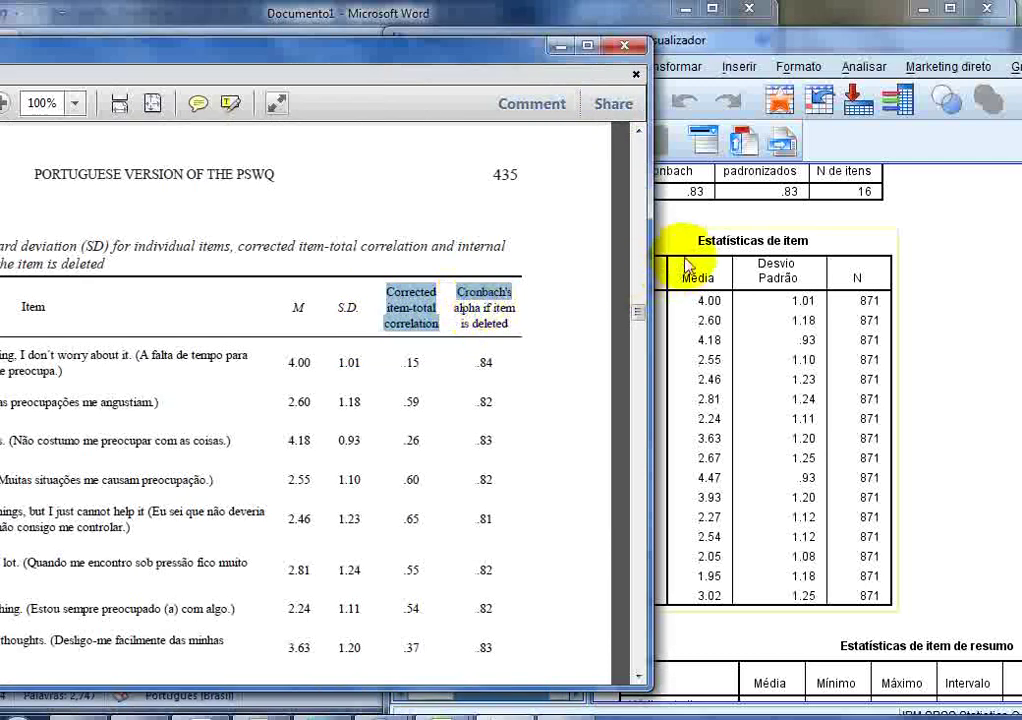
- Switch to the SPSS output and bring all columns of the Estatísticas de item-total table into view
click(685, 250)
scroll(687, 252, down, 10)
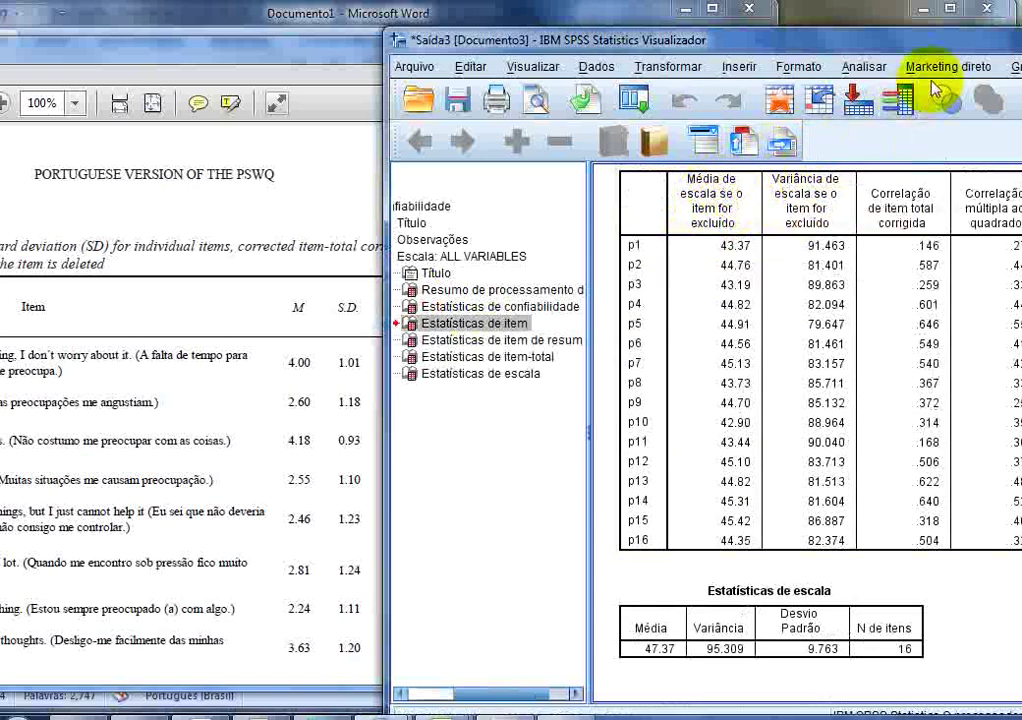
drag(925, 40, 785, 50)
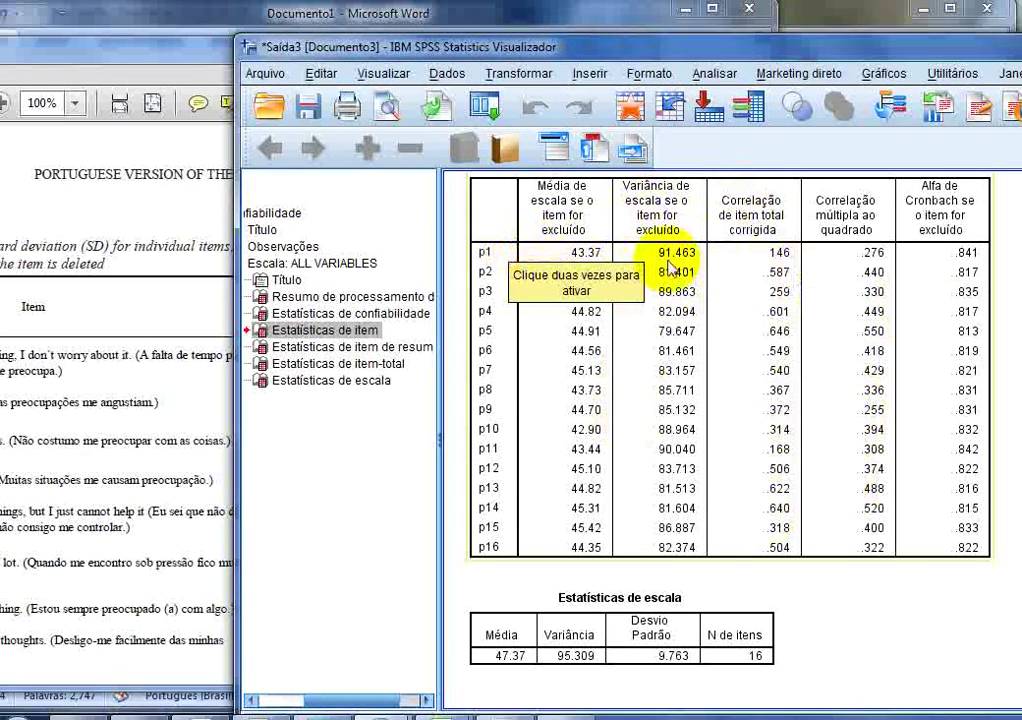
scroll(583, 254, up, 1)
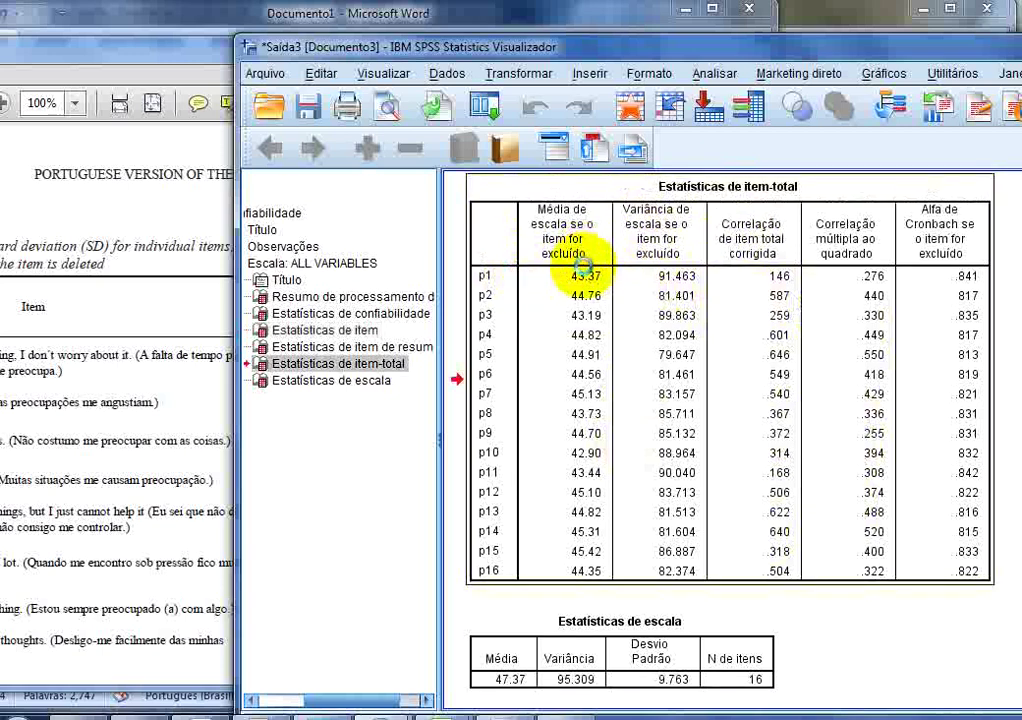
- Format all values of p1 to p16 in the Estatísticas de item-total table to 2 decimals
double_click(585, 276)
click(585, 276)
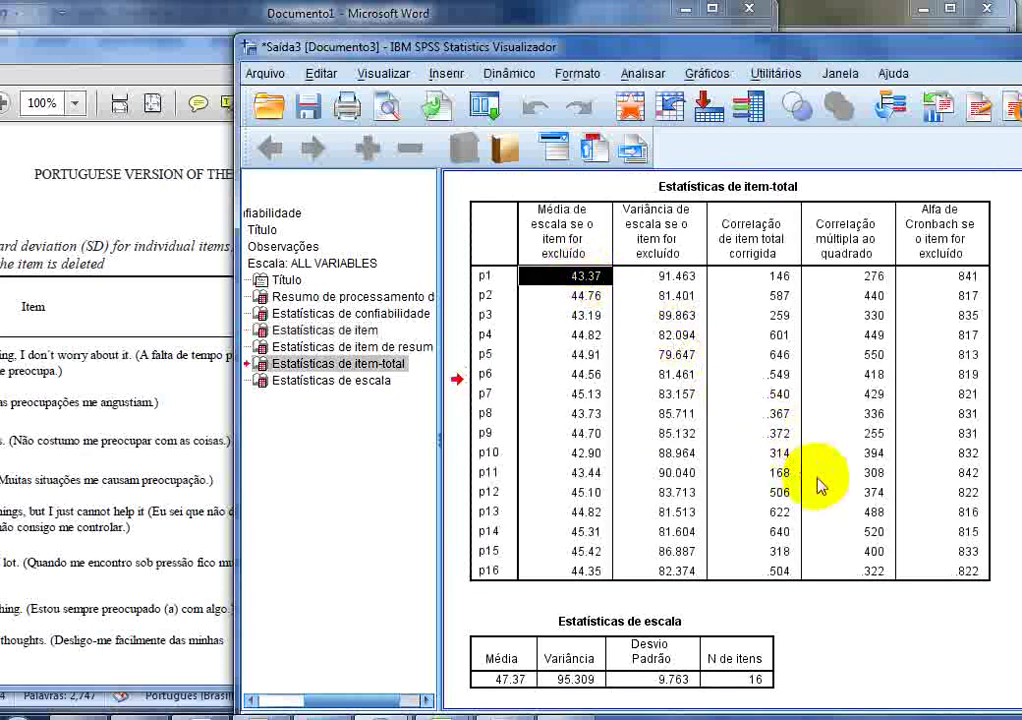
shift+click(930, 573)
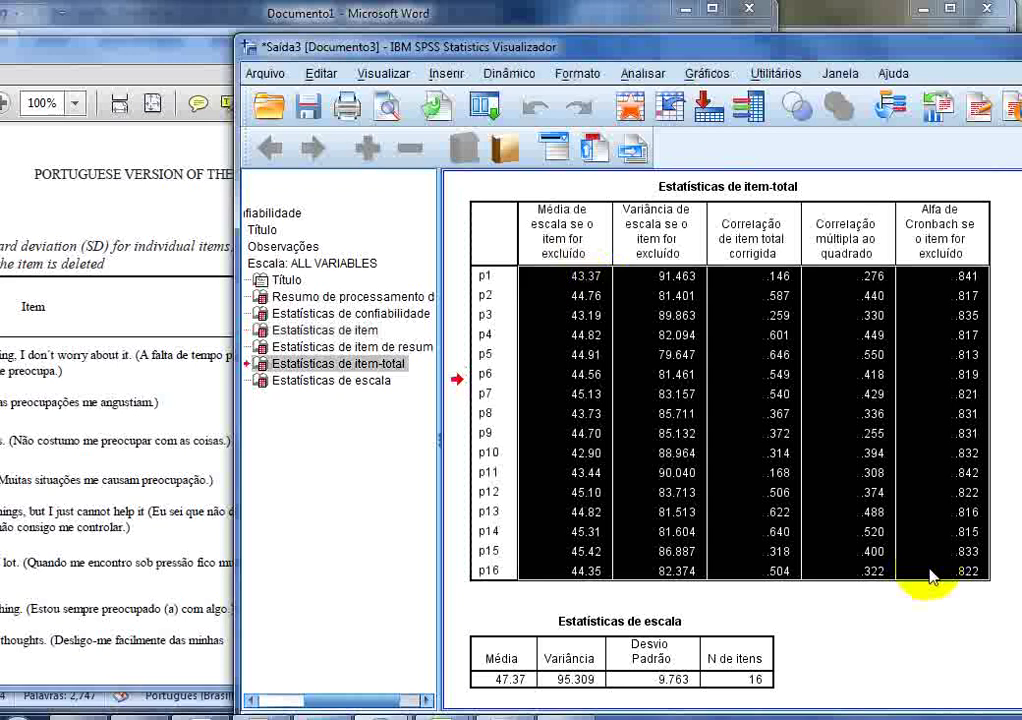
right_click(930, 576)
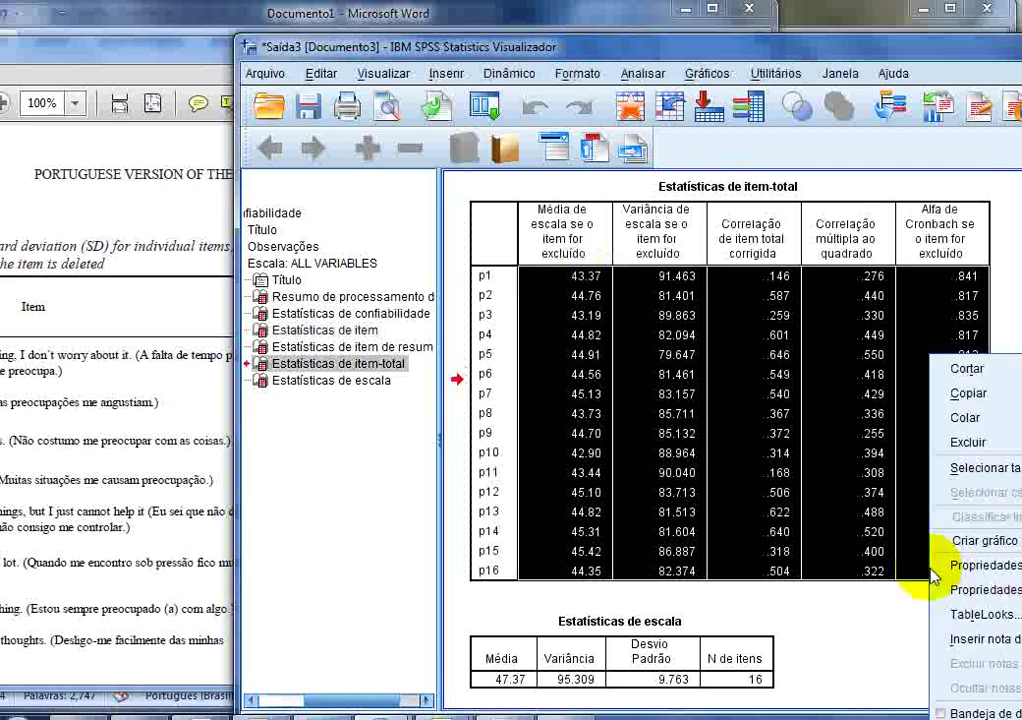
click(975, 590)
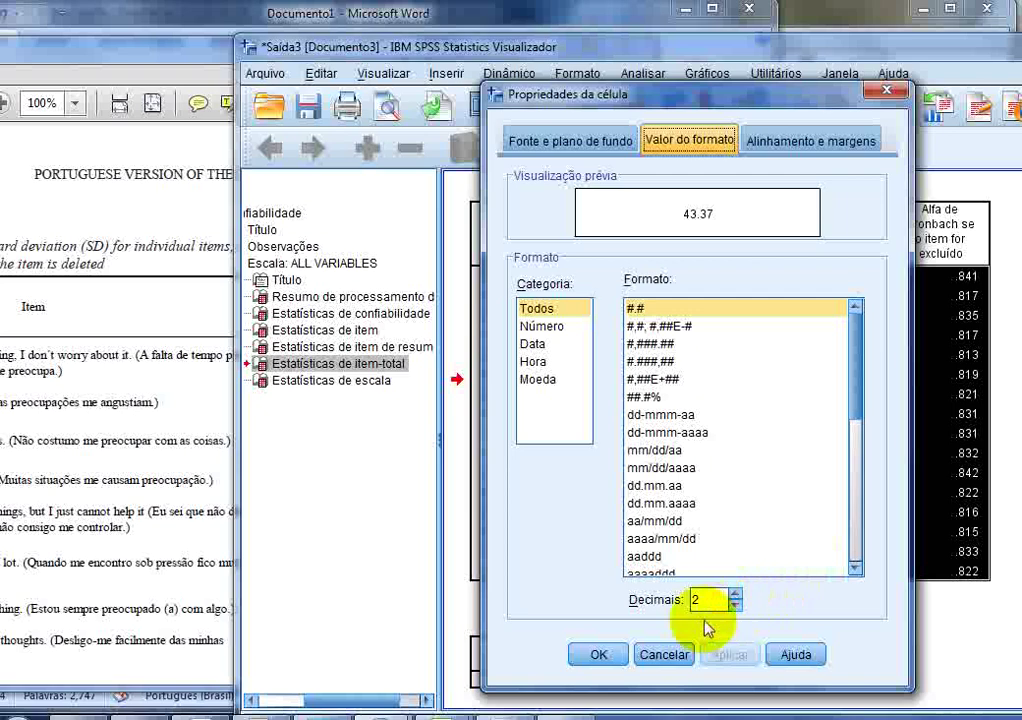
click(599, 656)
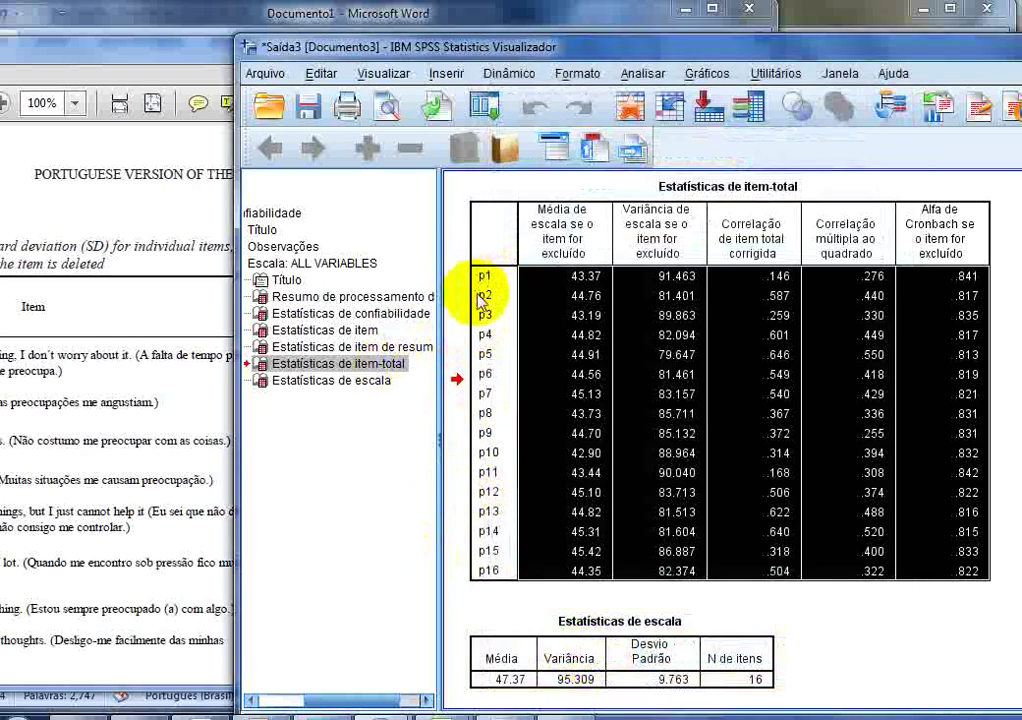
right_click(858, 511)
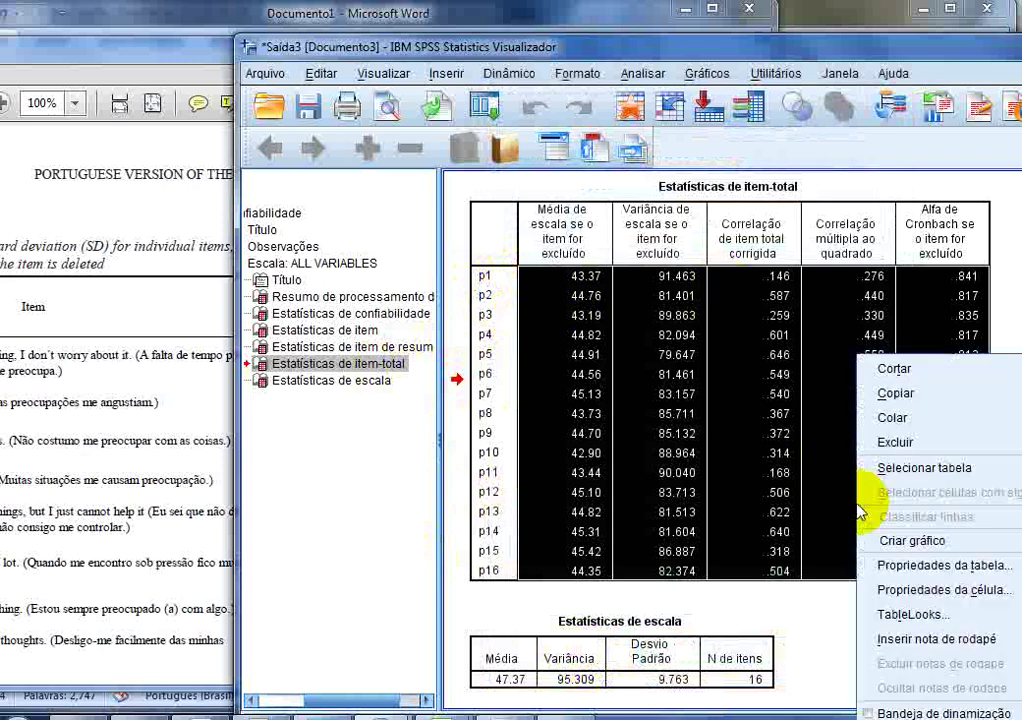
click(761, 527)
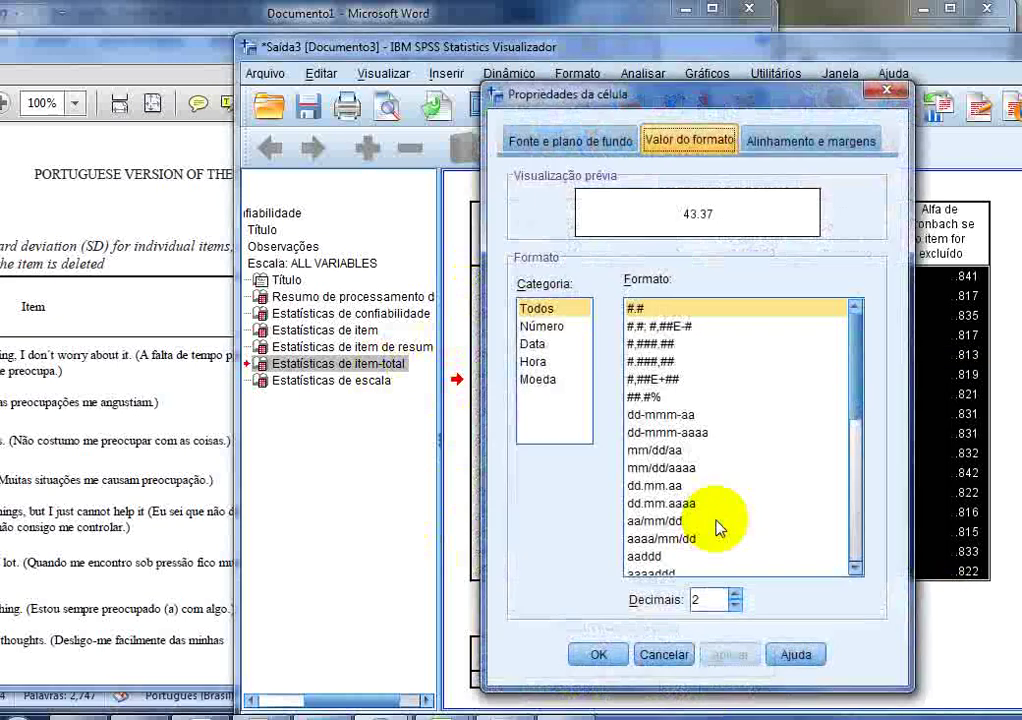
click(737, 605)
click(737, 594)
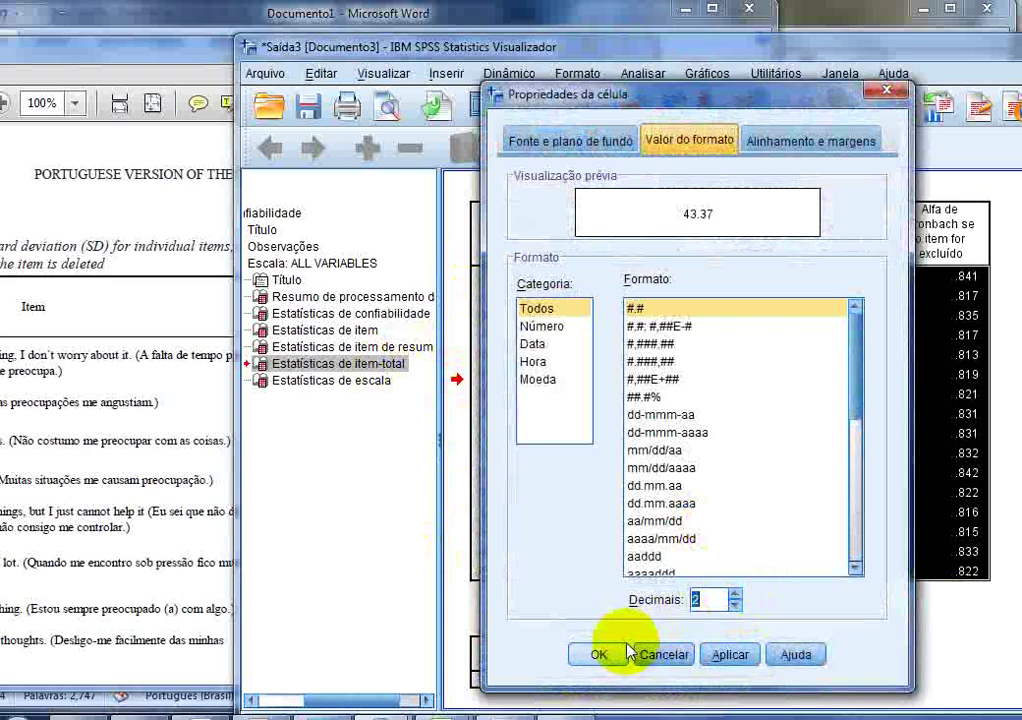
click(598, 655)
- Examine the Correlação de item total corrigida values in the Estatísticas de item-total table, starting from item p1
click(720, 398)
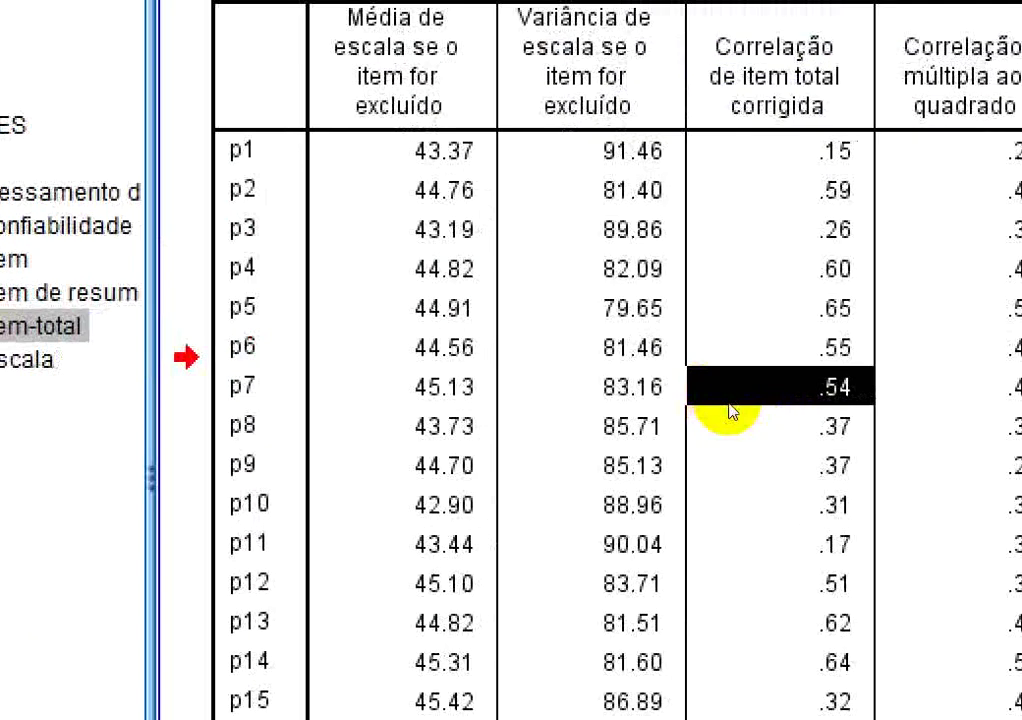
key(Up)
key(Up)
key(Up)
key(Up)
key(Up)
key(Up)
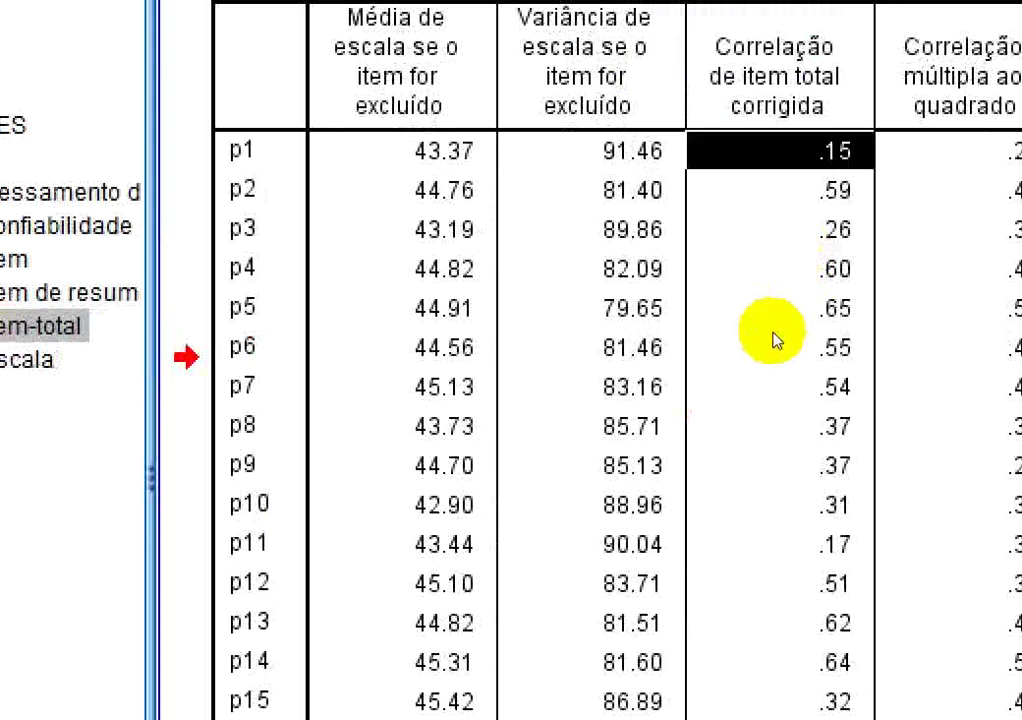
key(Down)
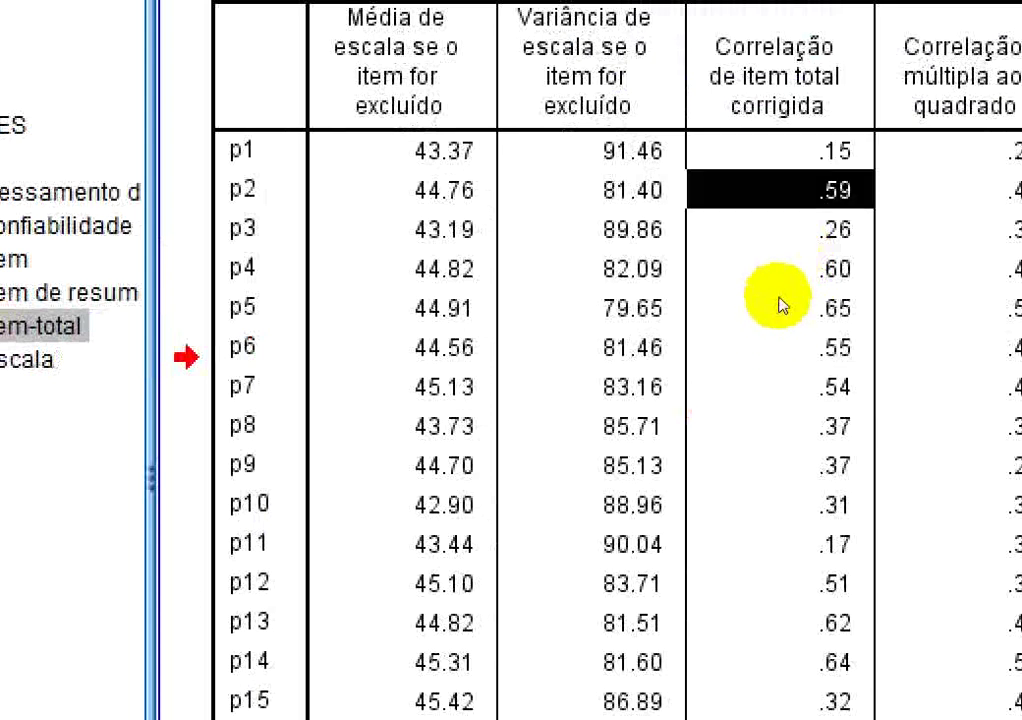
key(Down)
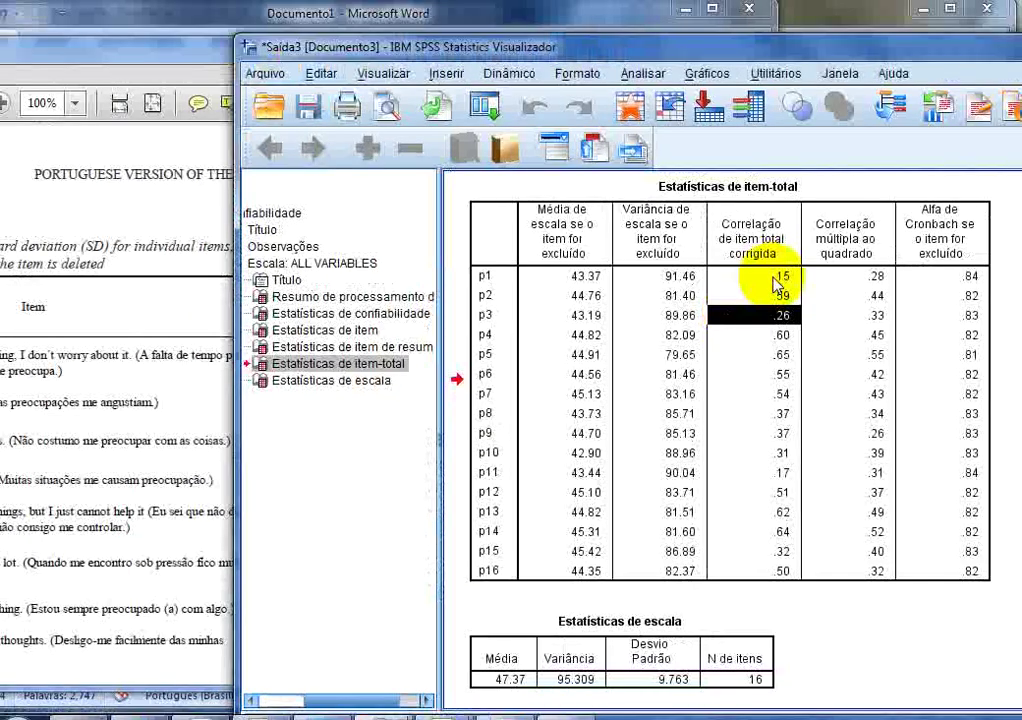
- Delete the Correlação múltipla ao quadrado column from the Estatísticas de item-total table
click(824, 245)
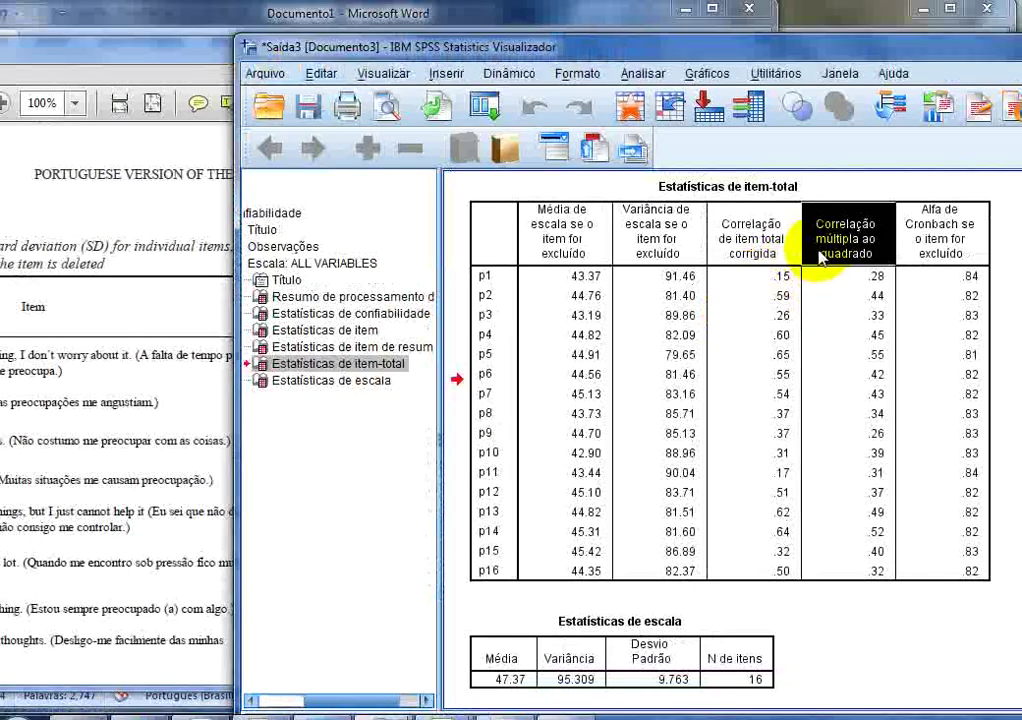
click(592, 230)
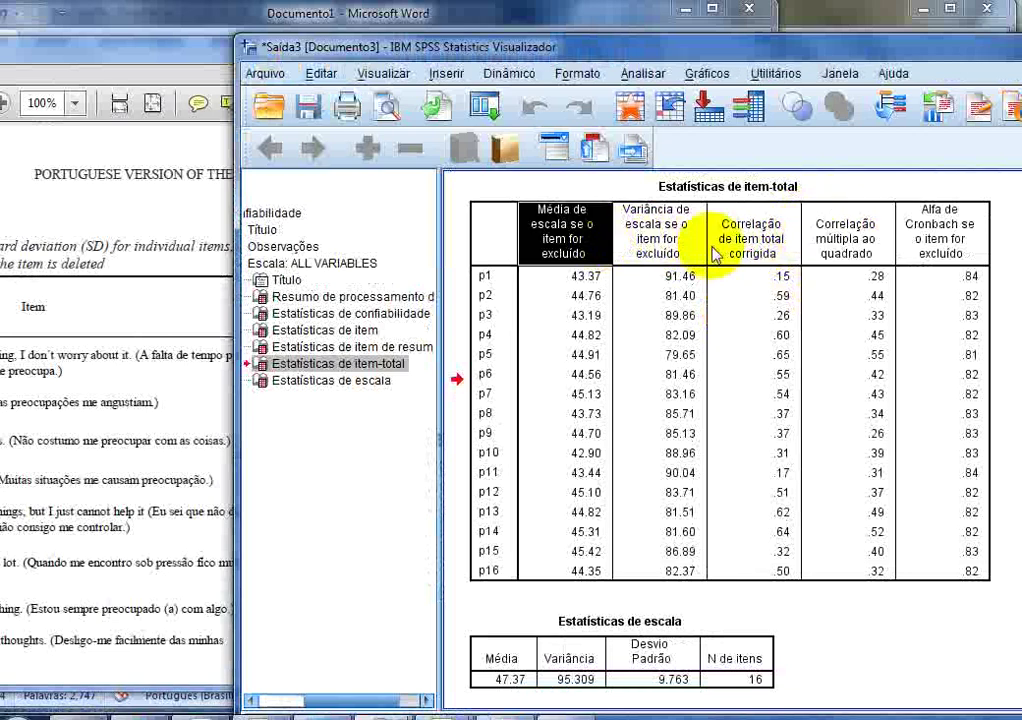
click(845, 228)
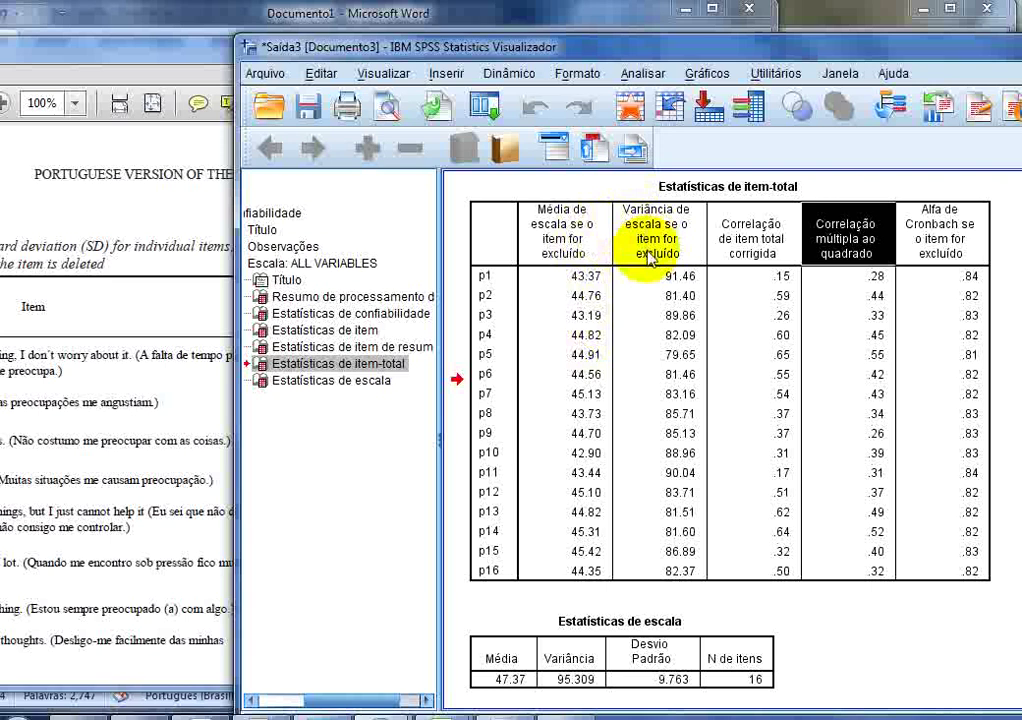
shift+click(829, 571)
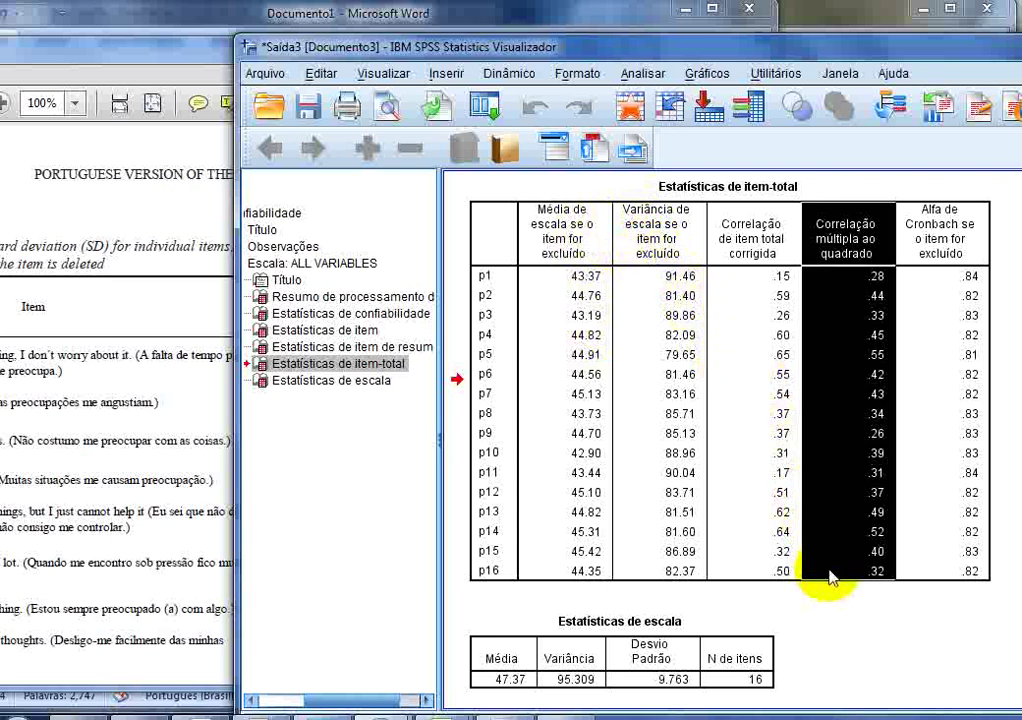
right_click(829, 576)
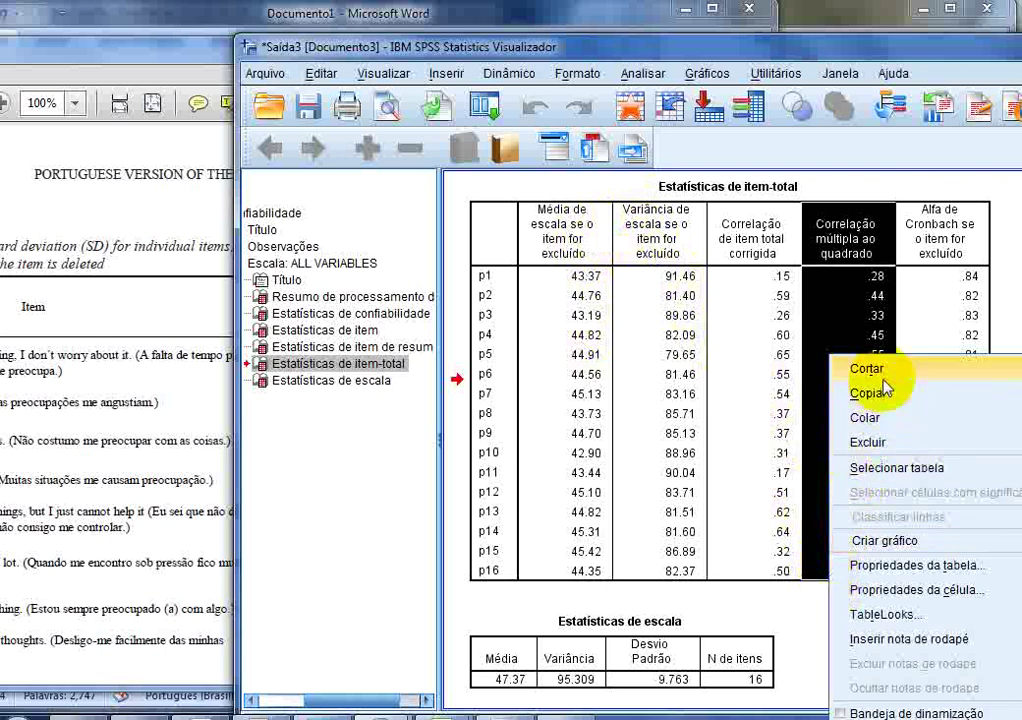
click(868, 443)
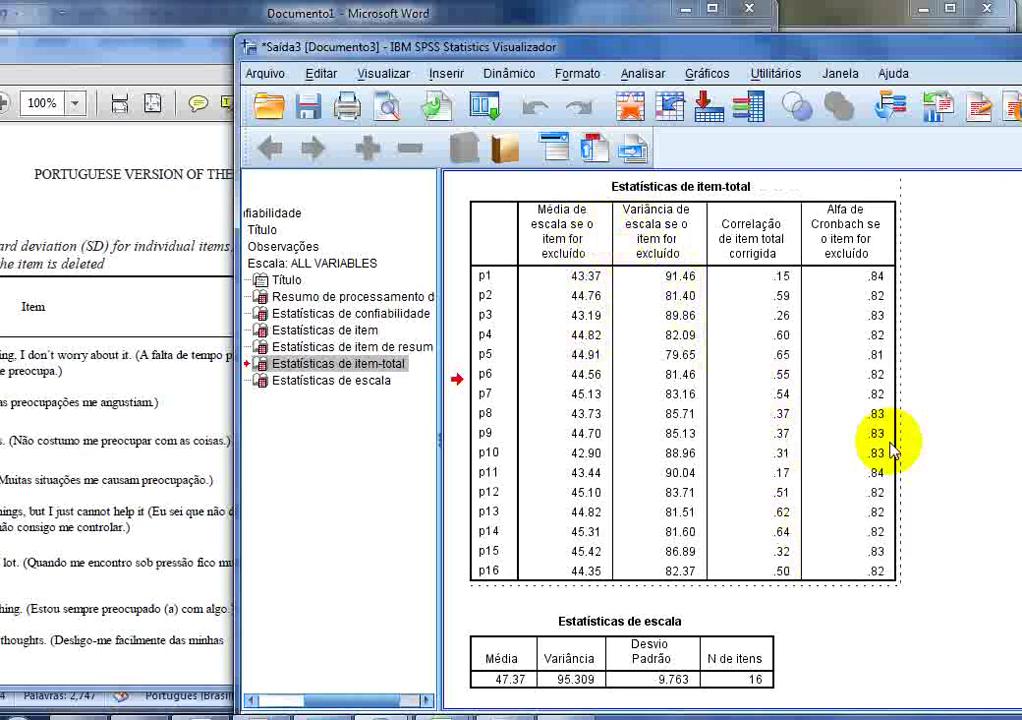
- Delete the Média de escala and Variância de escala se o item for excluído columns from the Estatísticas de item-total table
click(550, 228)
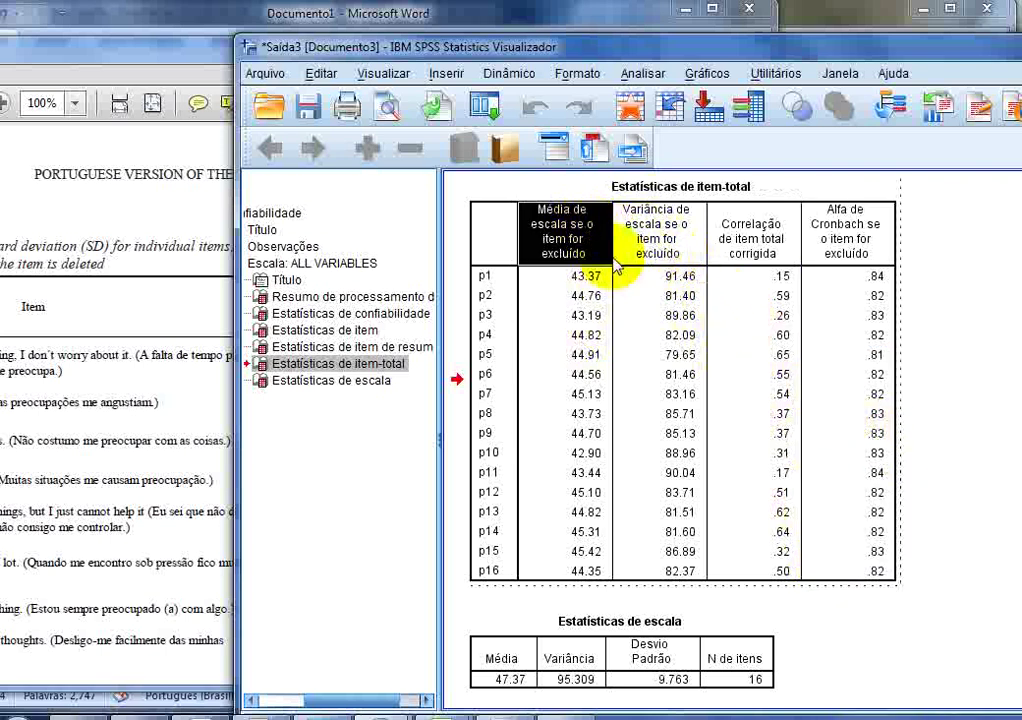
shift+click(674, 572)
right_click(676, 580)
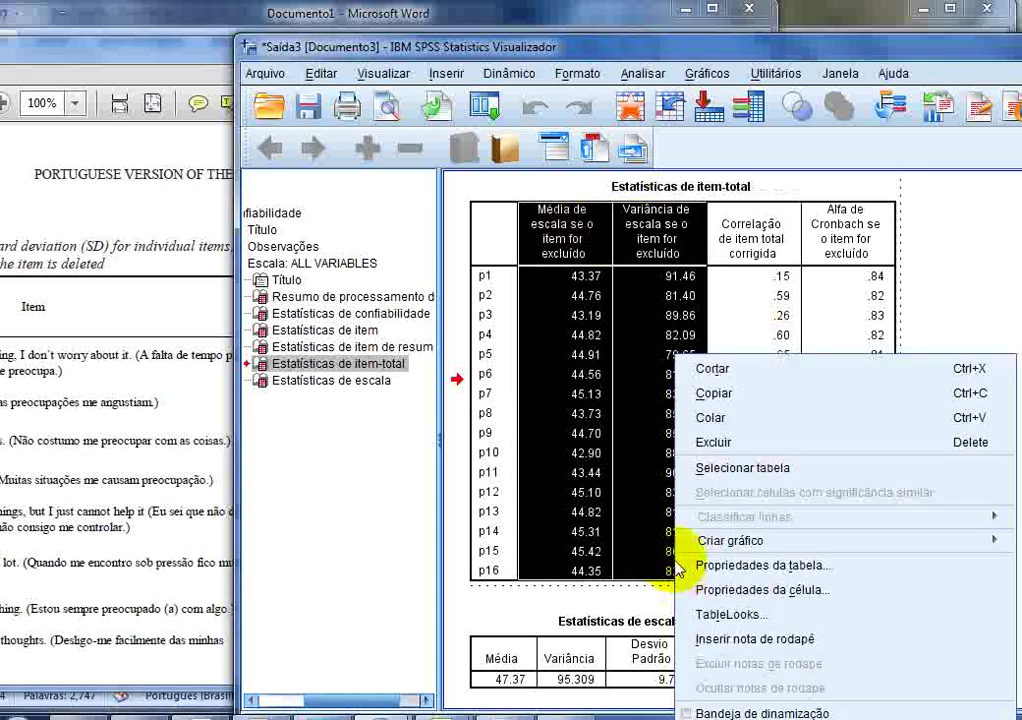
click(712, 444)
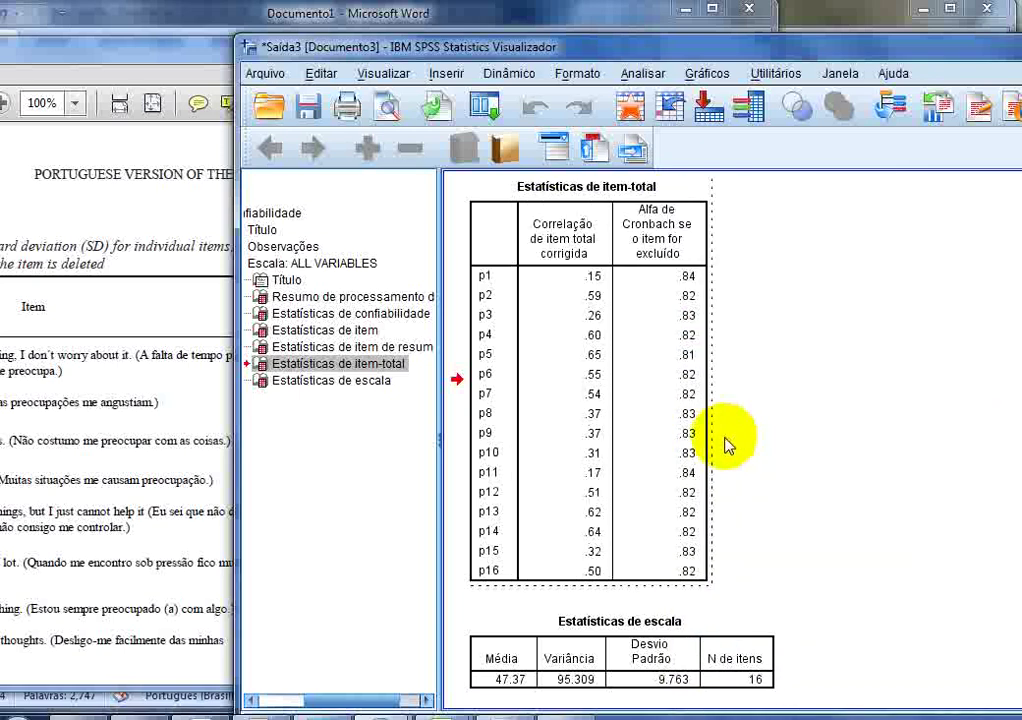
- In the article PDF, highlight Table 1's headers from M and S.D. through corrected item-total correlation and Cronbach's alpha if item is deleted
click(197, 65)
drag(684, 46, 820, 54)
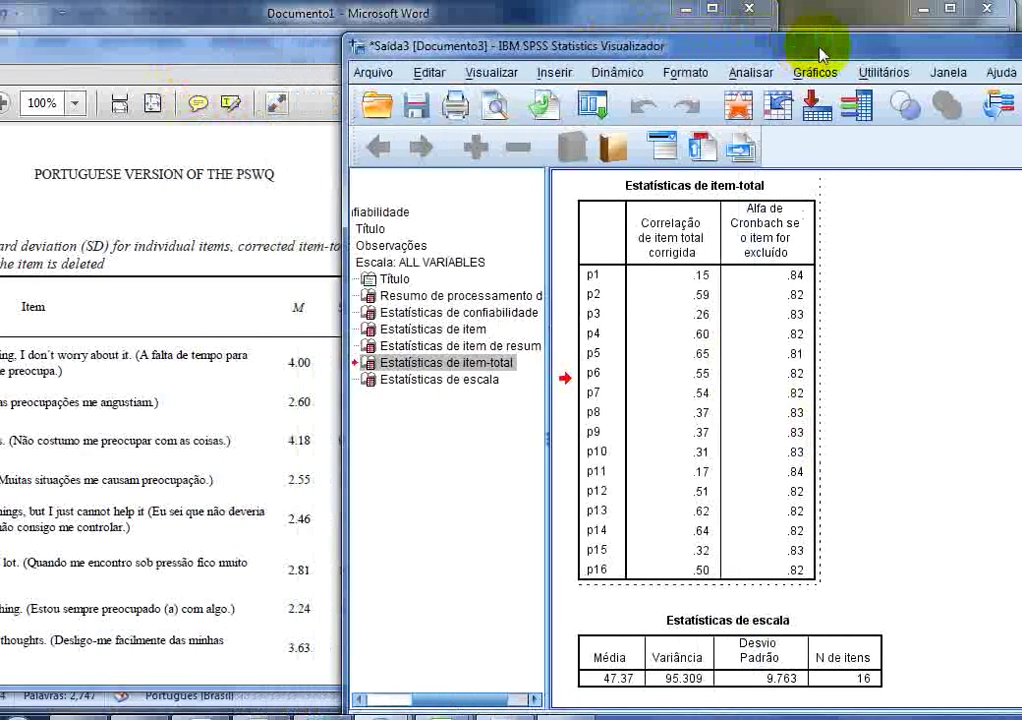
mouse_move(352, 66)
mouse_down()
mouse_move(297, 62)
mouse_move(352, 49)
mouse_up()
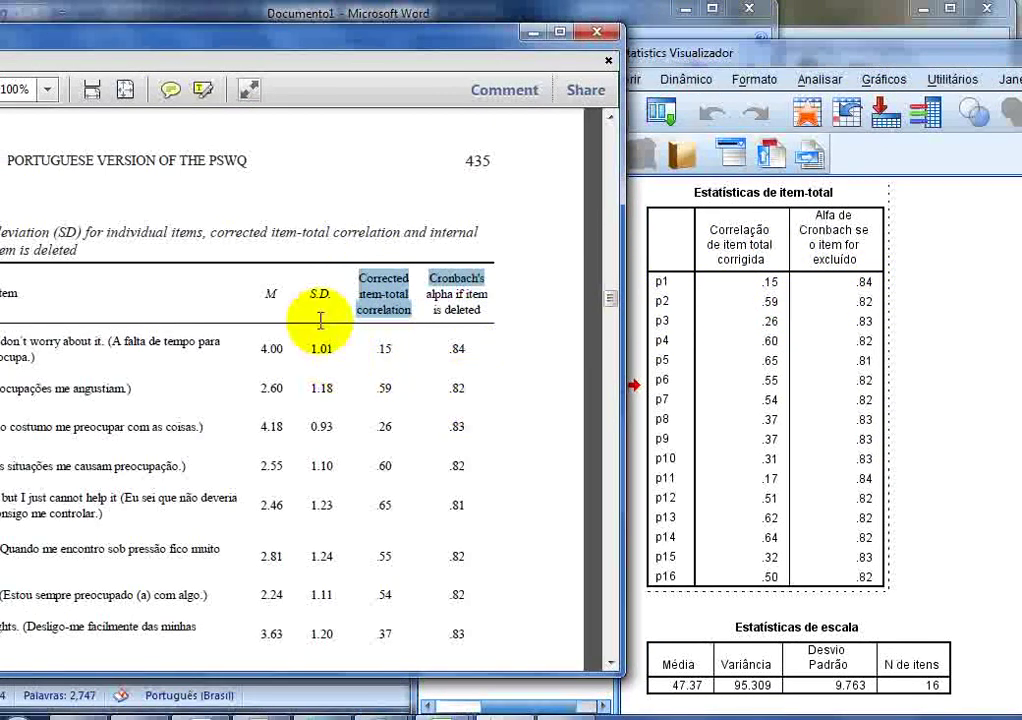
drag(268, 293, 455, 305)
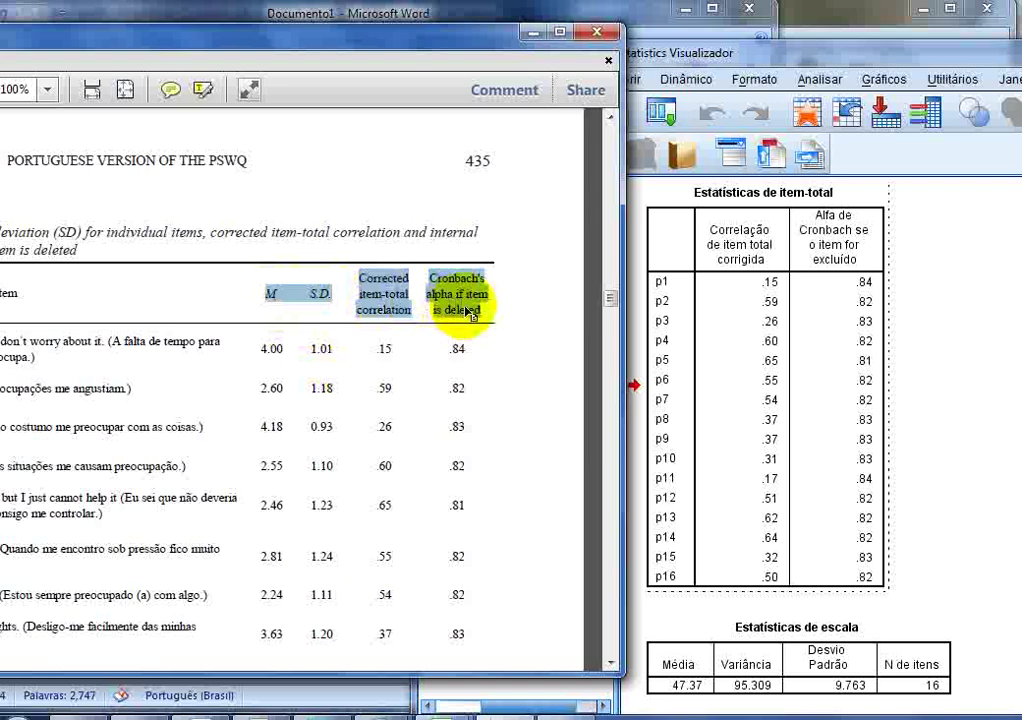
- In the SPSS output, copy the Média and Desvio Padrão values of p1 to p16 from the Estatísticas de item table
click(675, 303)
scroll(680, 338, up, 5)
scroll(707, 338, up, 2)
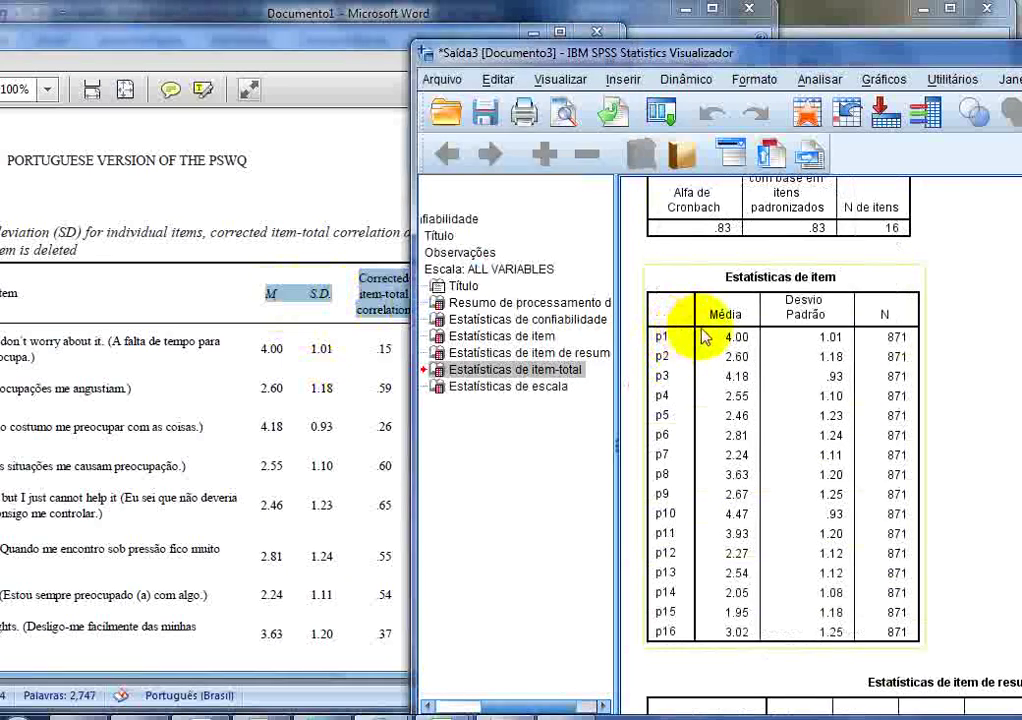
click(725, 342)
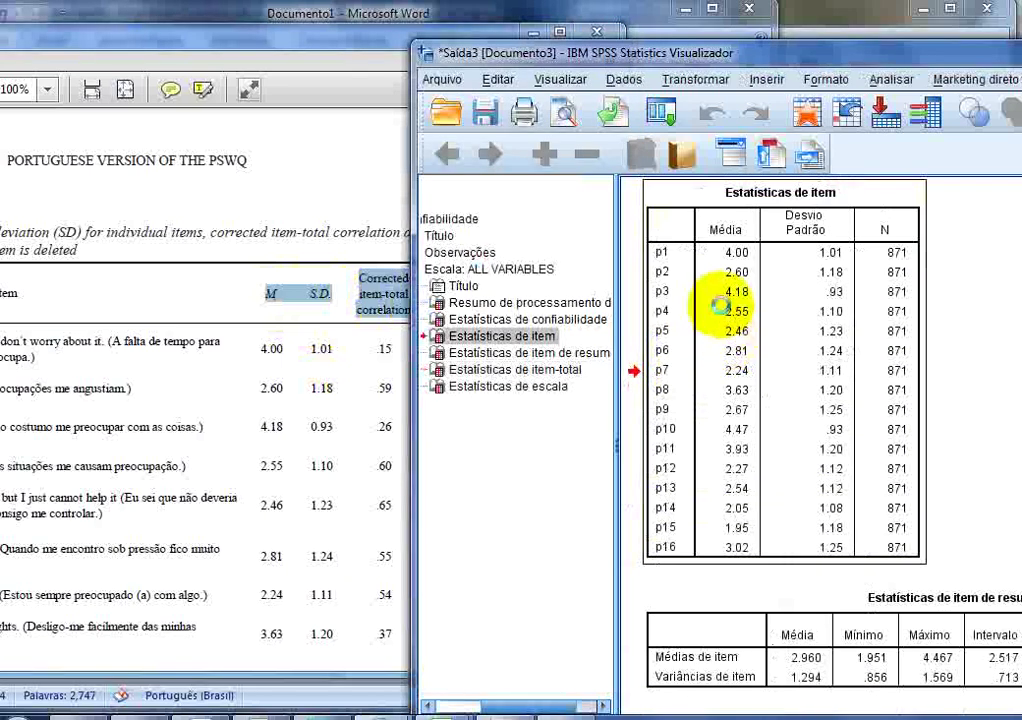
double_click(725, 310)
click(733, 256)
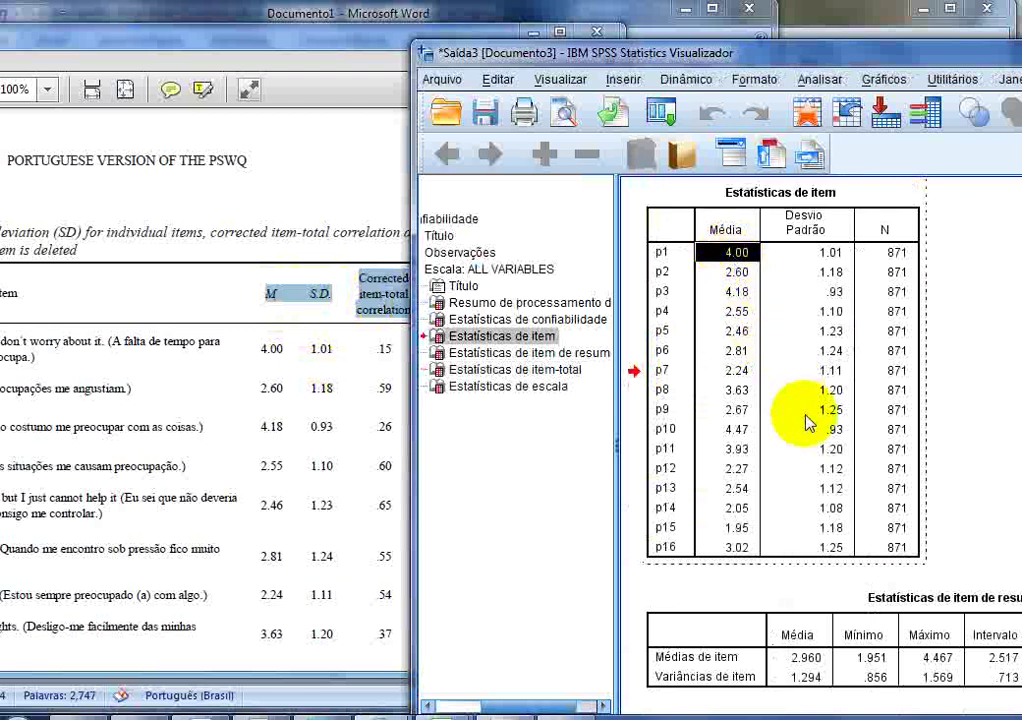
shift+click(833, 547)
right_click(833, 547)
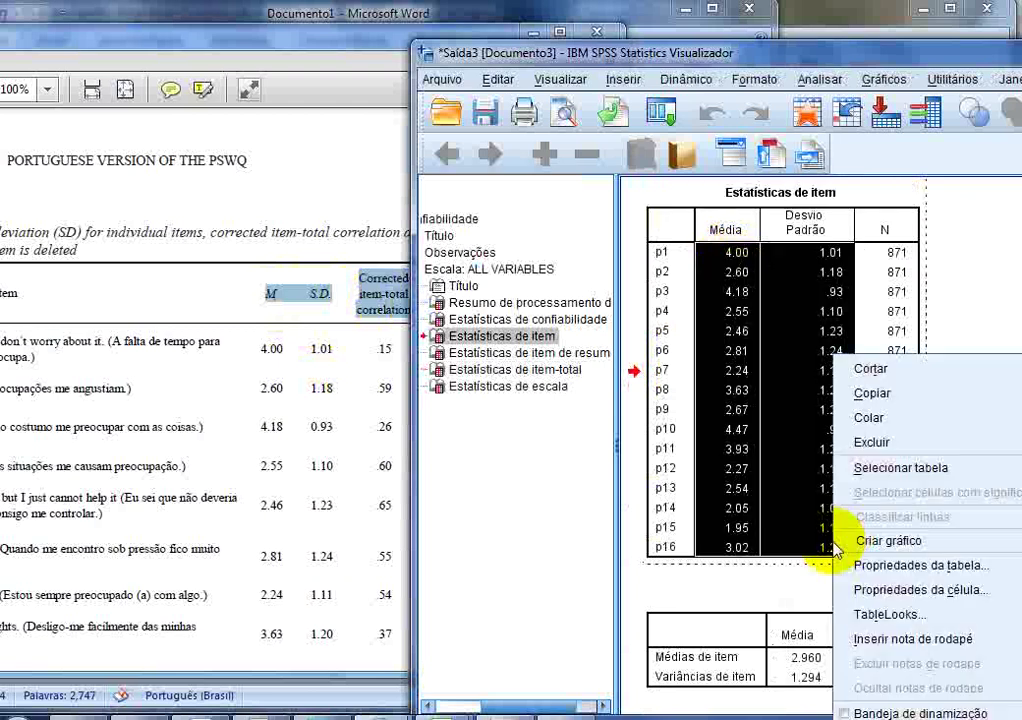
click(848, 392)
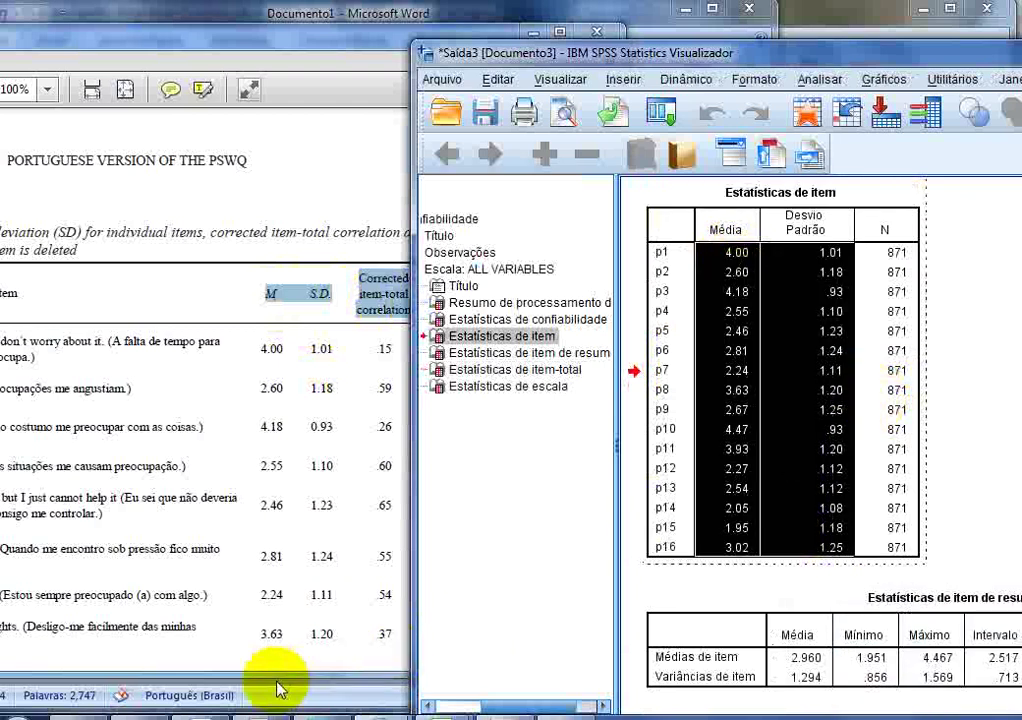
- In Word, paste the copied values as unformatted Unicode text into the first two empty columns beside the 16 items
click(200, 712)
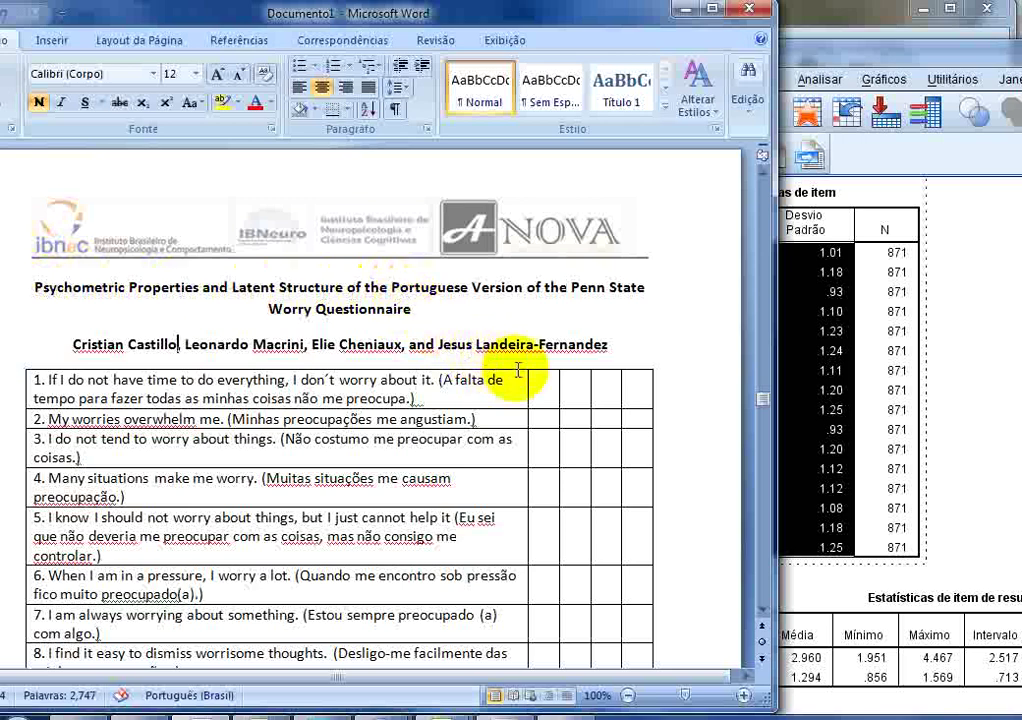
click(552, 389)
scroll(552, 389, down, 8)
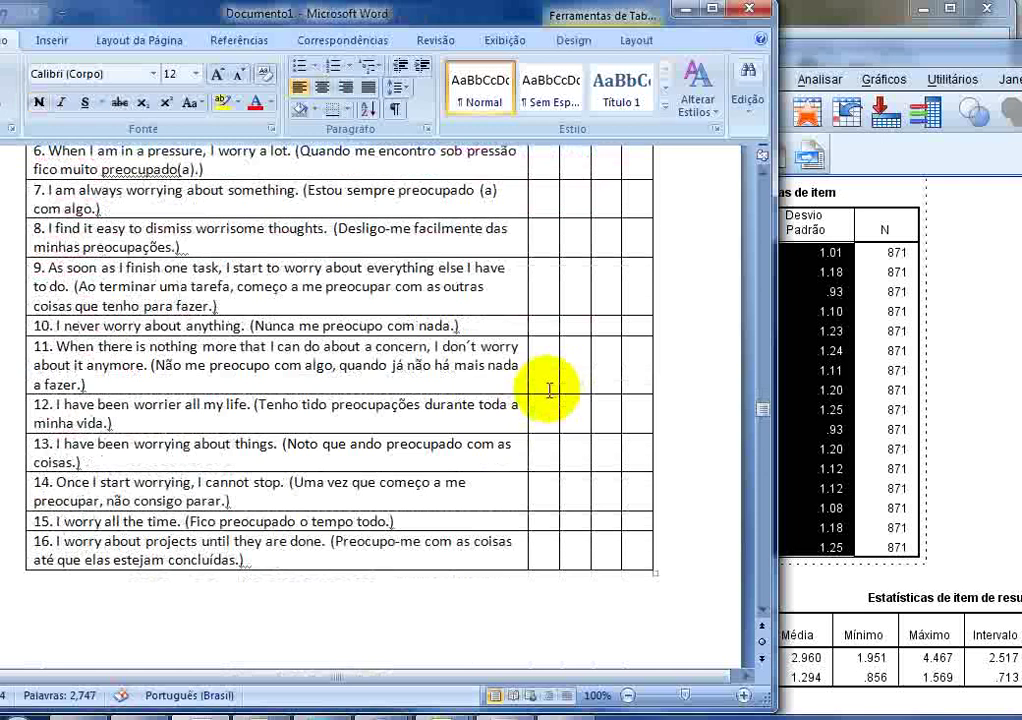
shift+click(582, 540)
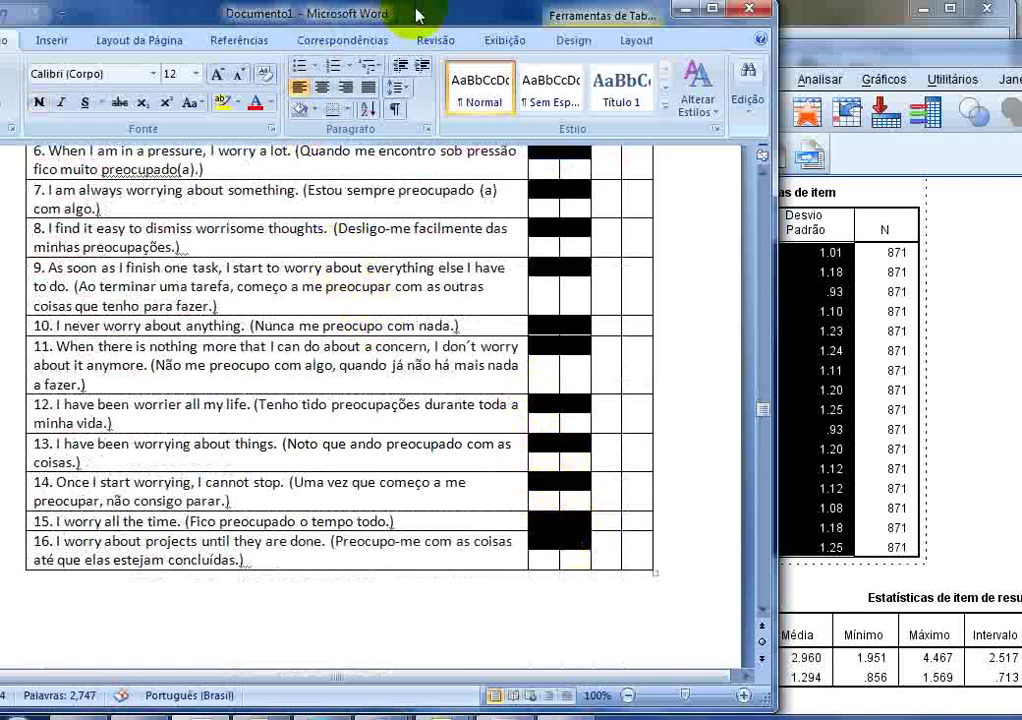
drag(418, 14, 482, 16)
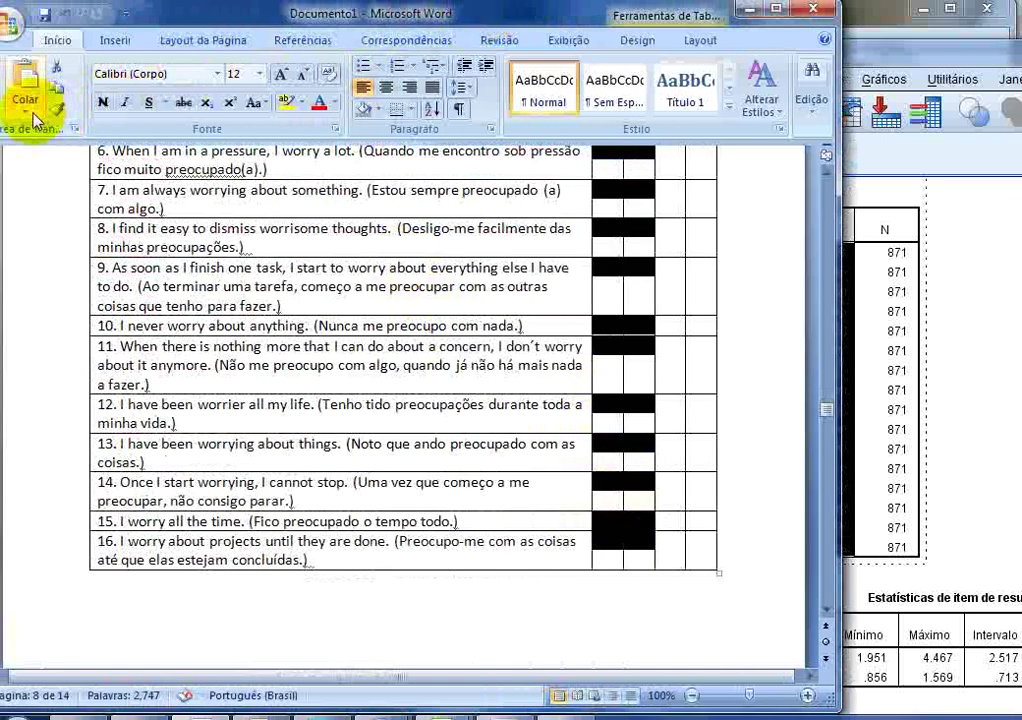
click(33, 118)
click(45, 152)
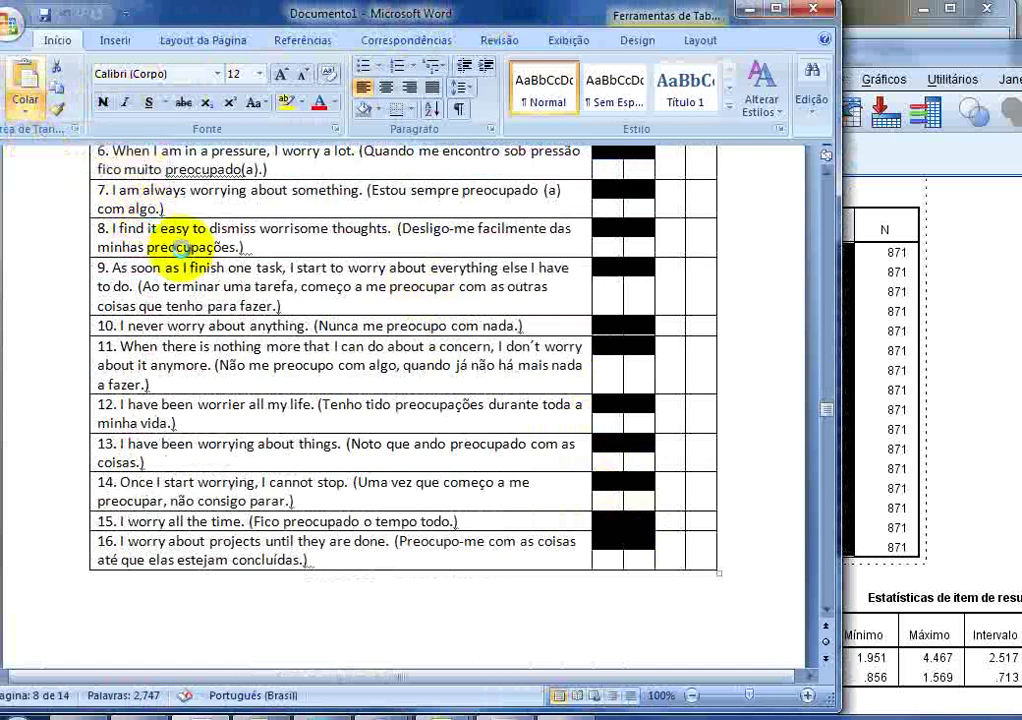
click(283, 293)
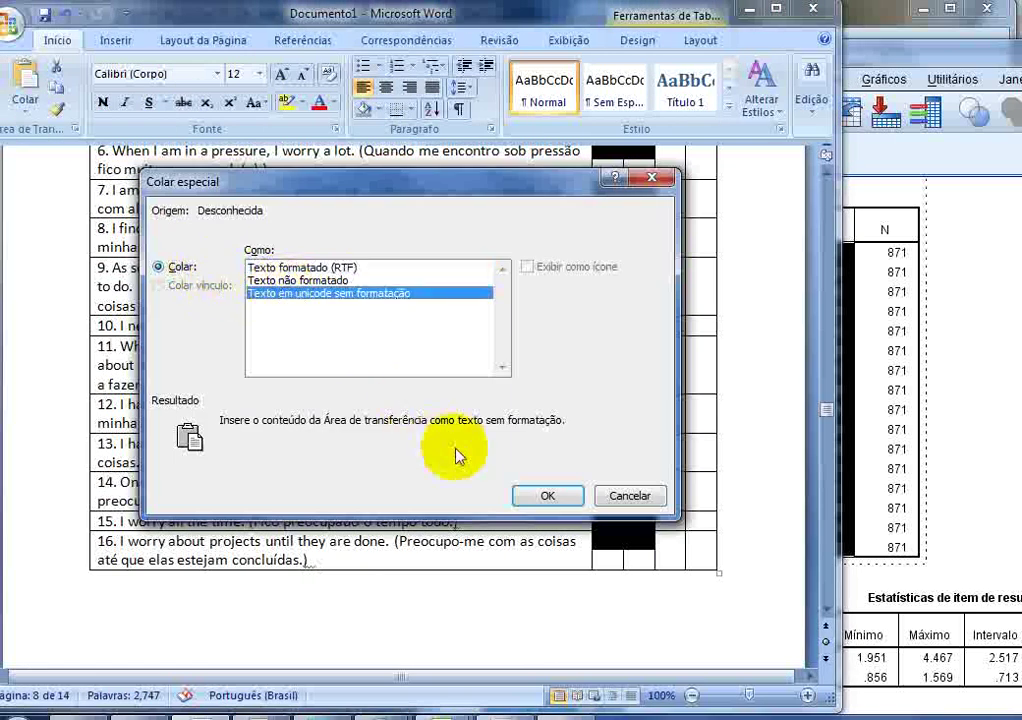
click(545, 496)
scroll(529, 463, up, 10)
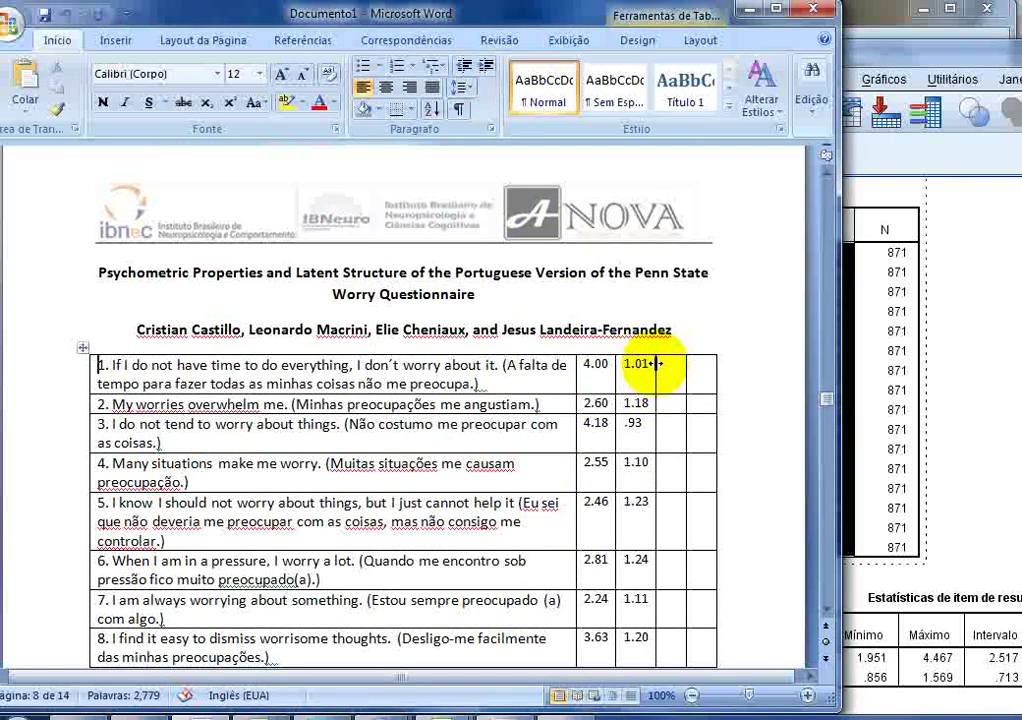
- In the SPSS output, copy the corrected item-total correlation and alpha-if-deleted values of p1 to p16 from the Estatísticas de item-total table
drag(890, 50, 831, 57)
scroll(821, 308, up, 10)
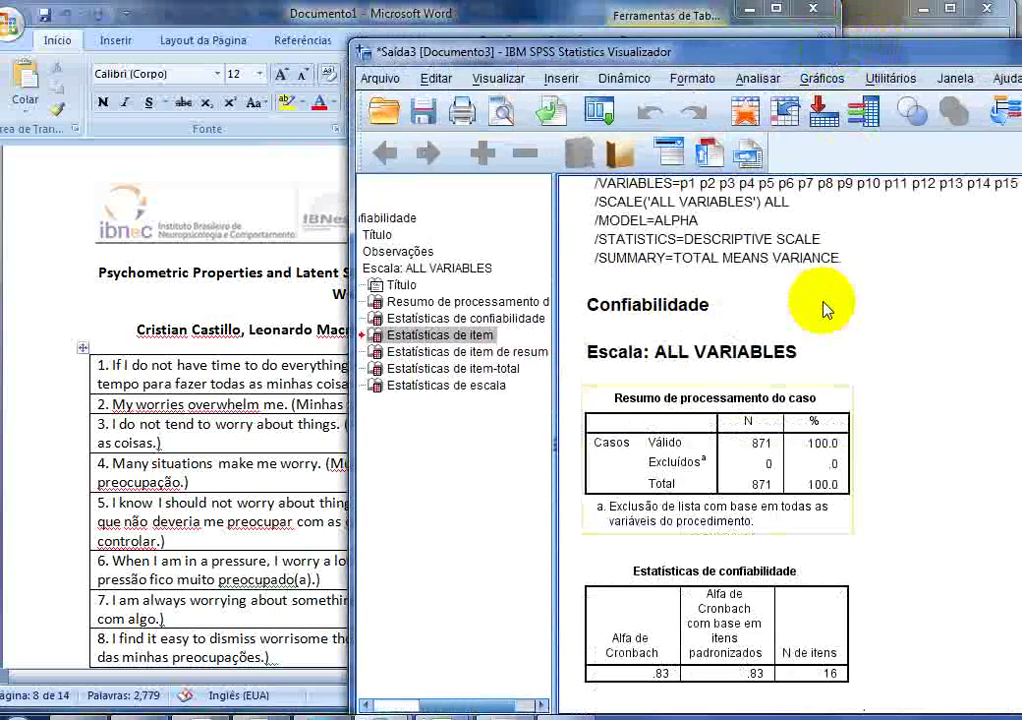
scroll(821, 308, down, 15)
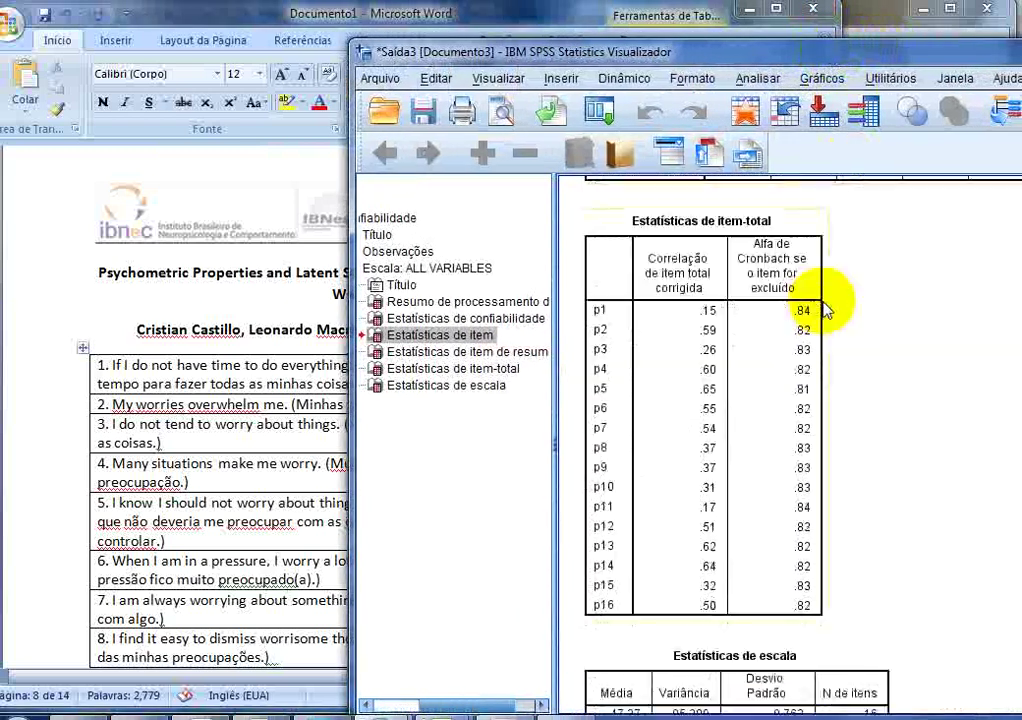
scroll(660, 255, up, 1)
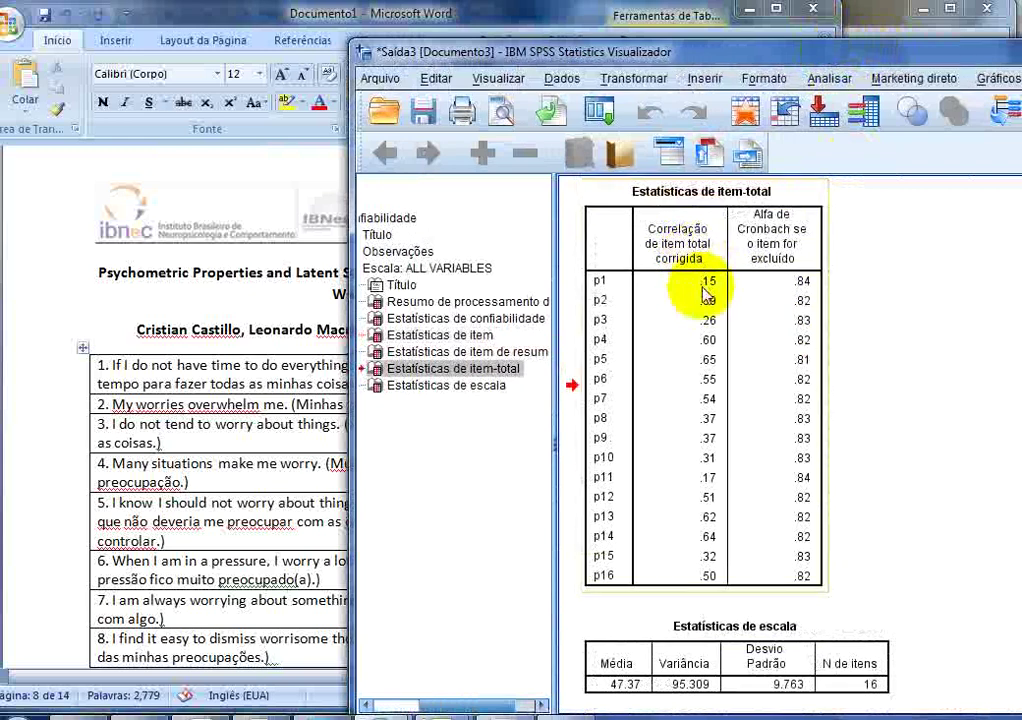
double_click(699, 288)
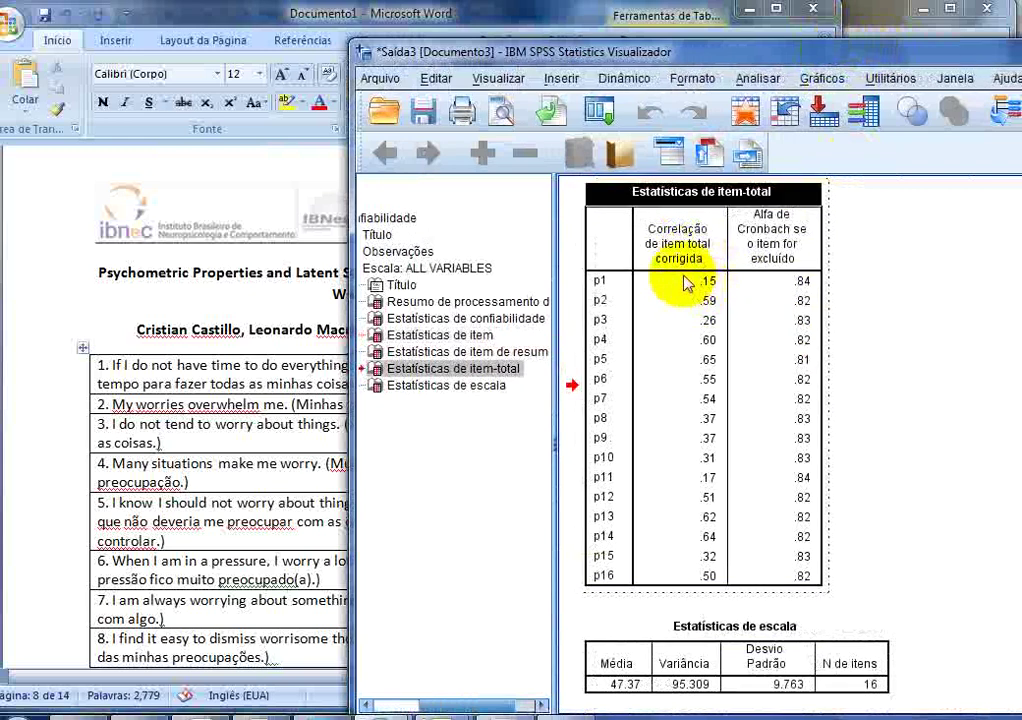
click(706, 285)
drag(706, 284, 760, 578)
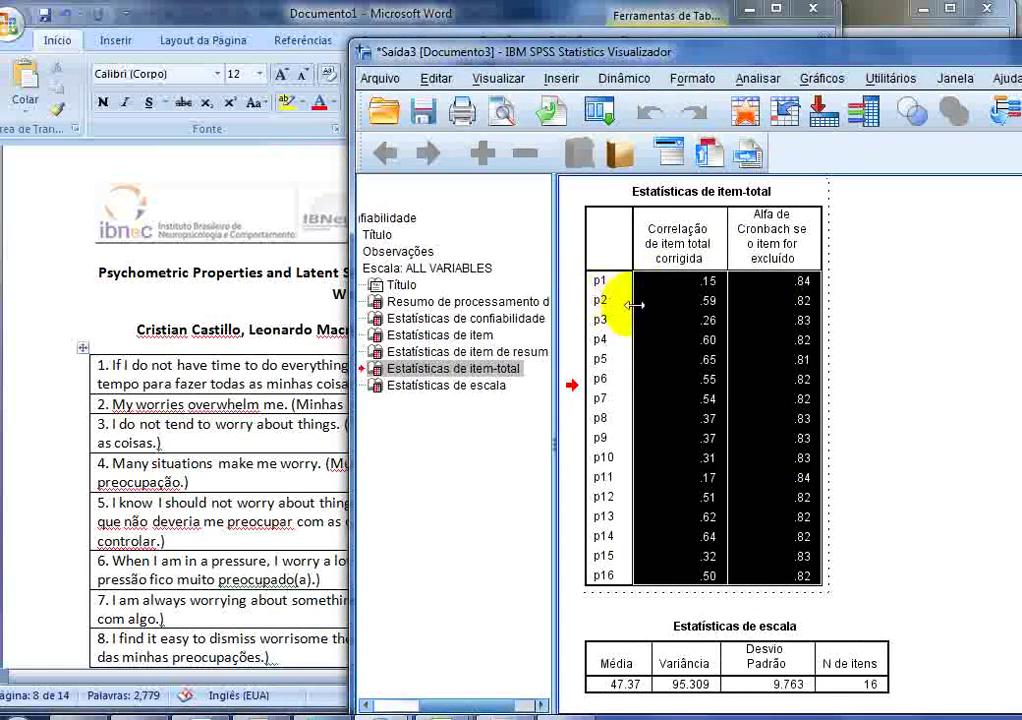
right_click(672, 369)
click(712, 394)
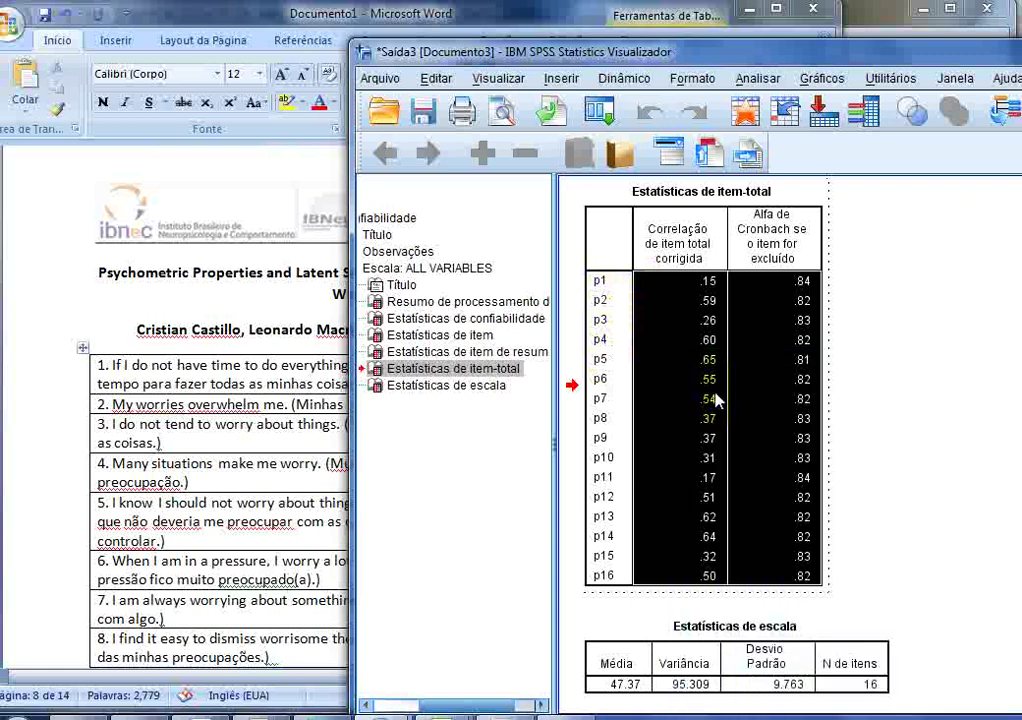
- In Word, paste the copied values as unformatted Unicode text into the last two empty columns for all 16 items
click(456, 16)
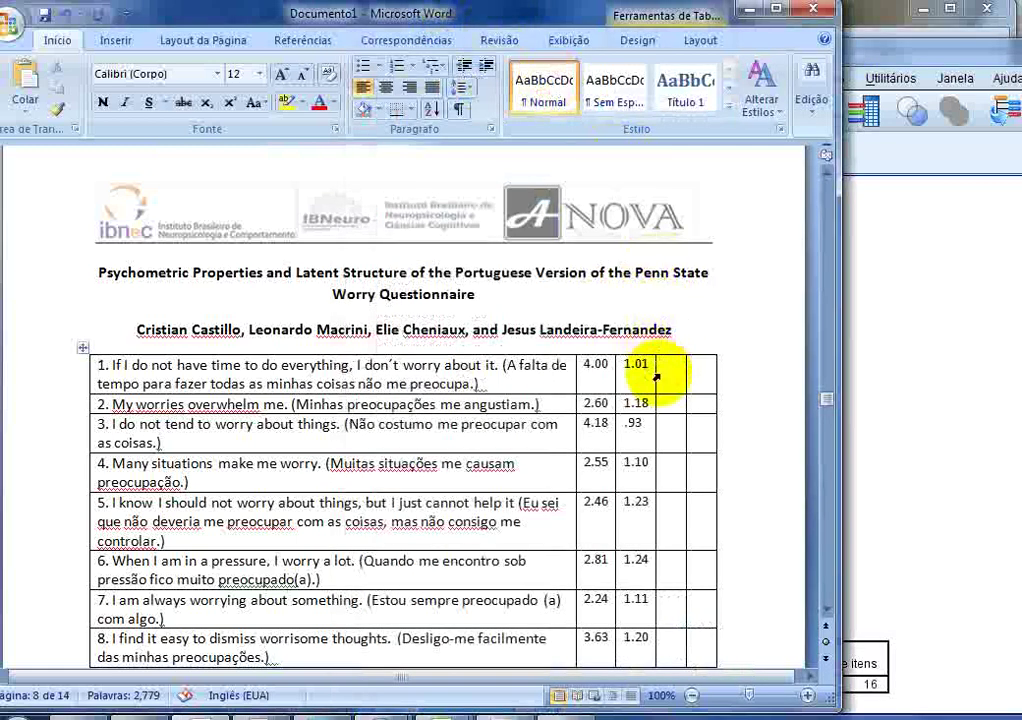
scroll(665, 385, down, 8)
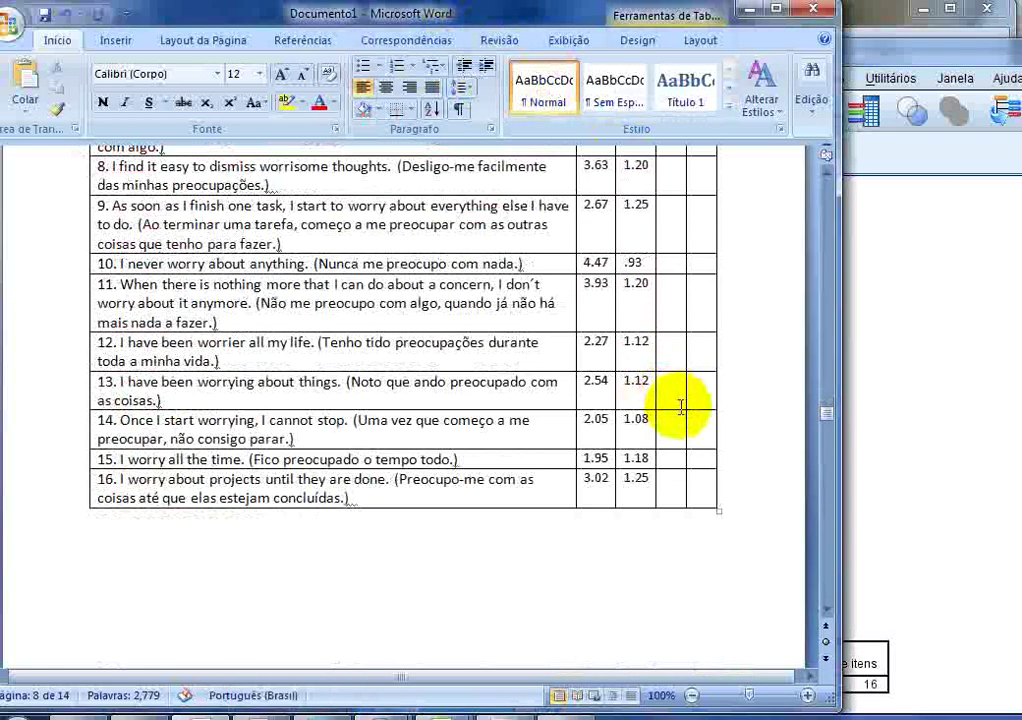
shift+click(689, 485)
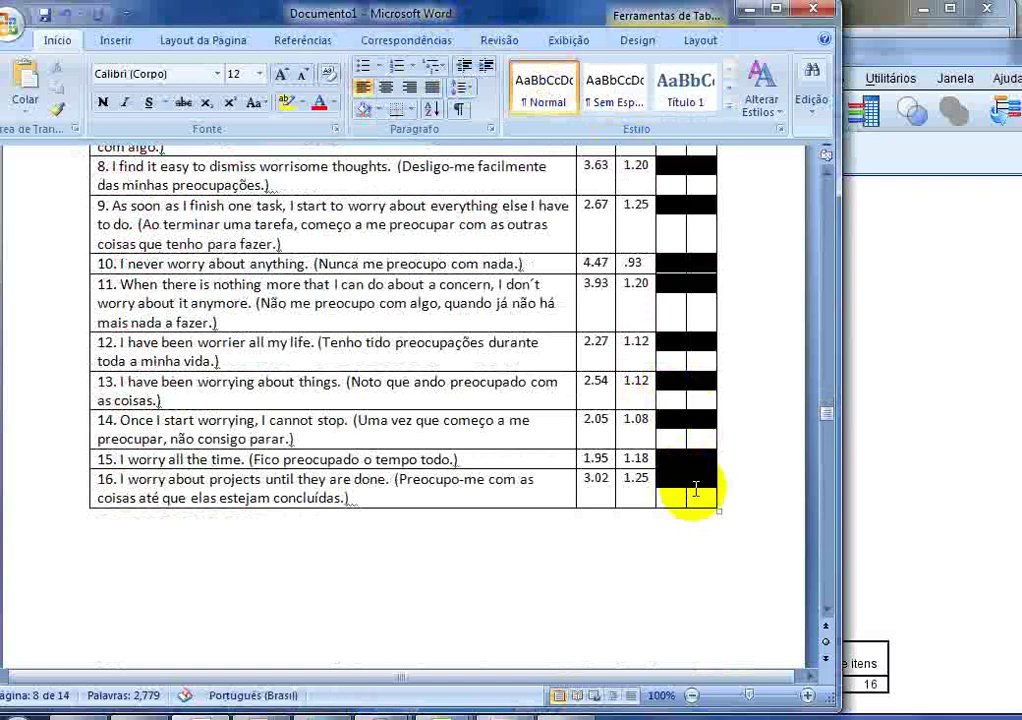
click(17, 115)
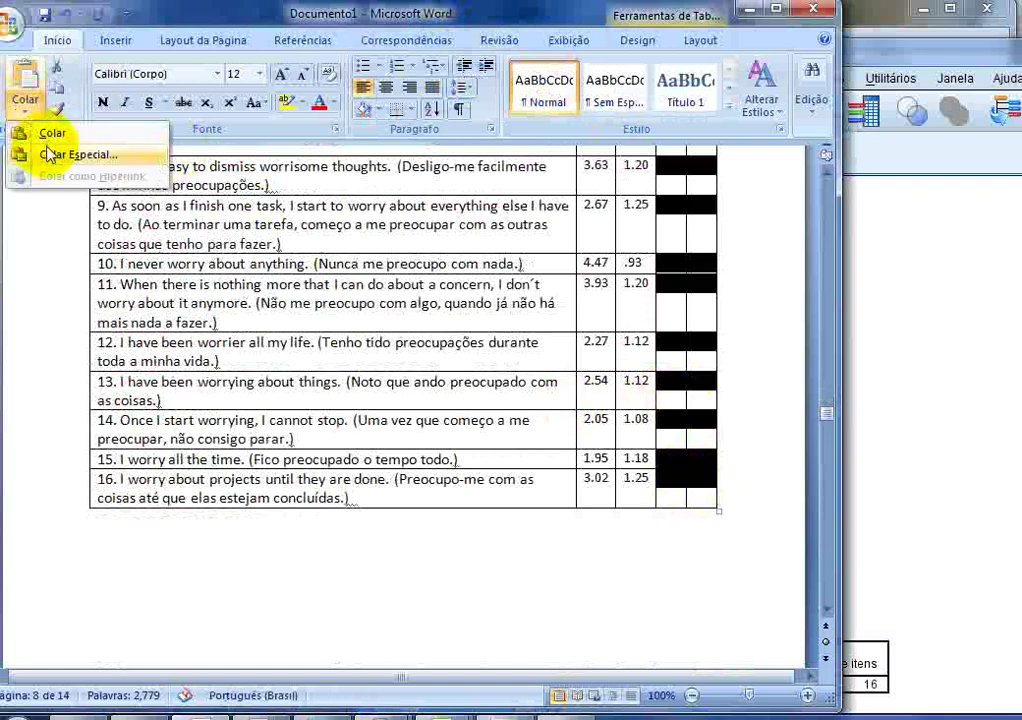
click(58, 154)
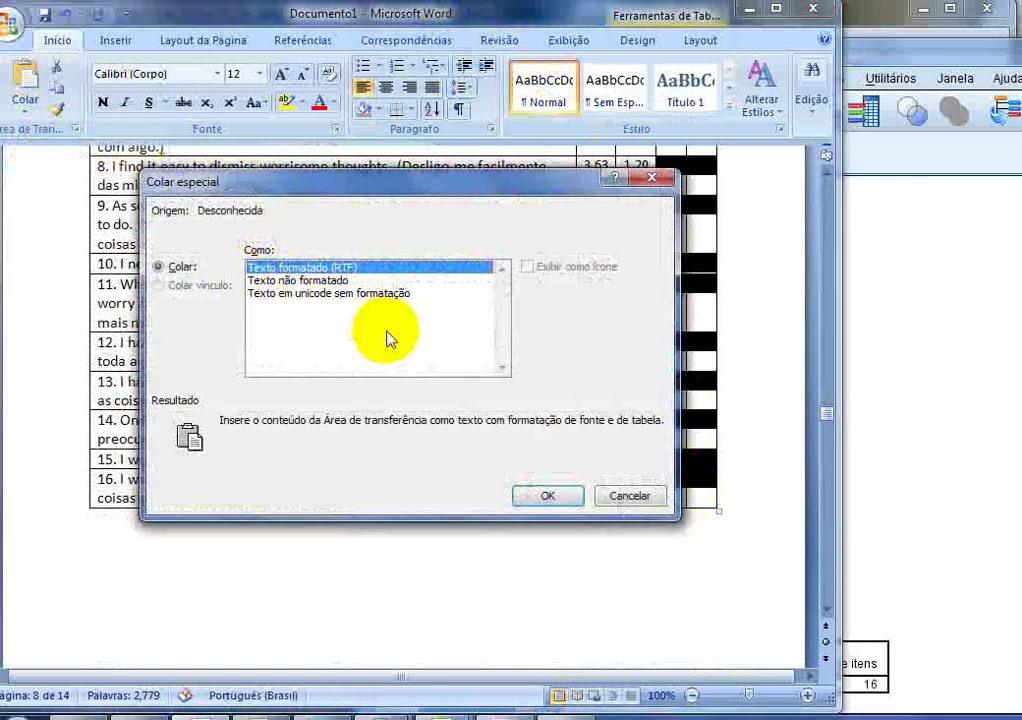
click(363, 293)
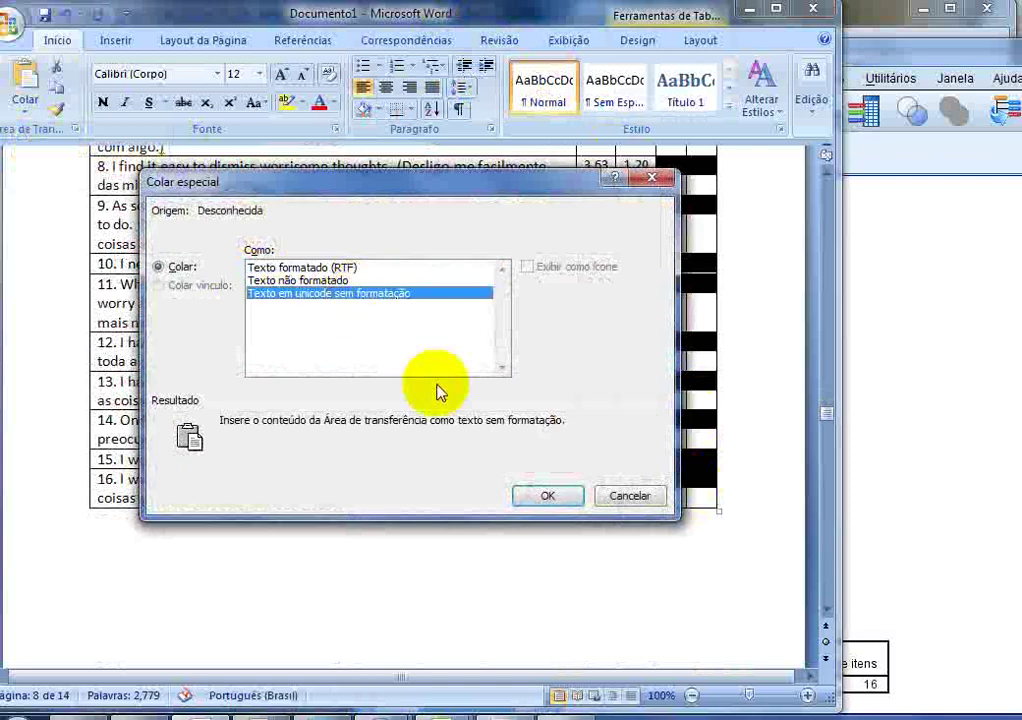
click(527, 494)
scroll(525, 495, up, 4)
scroll(497, 540, up, 3)
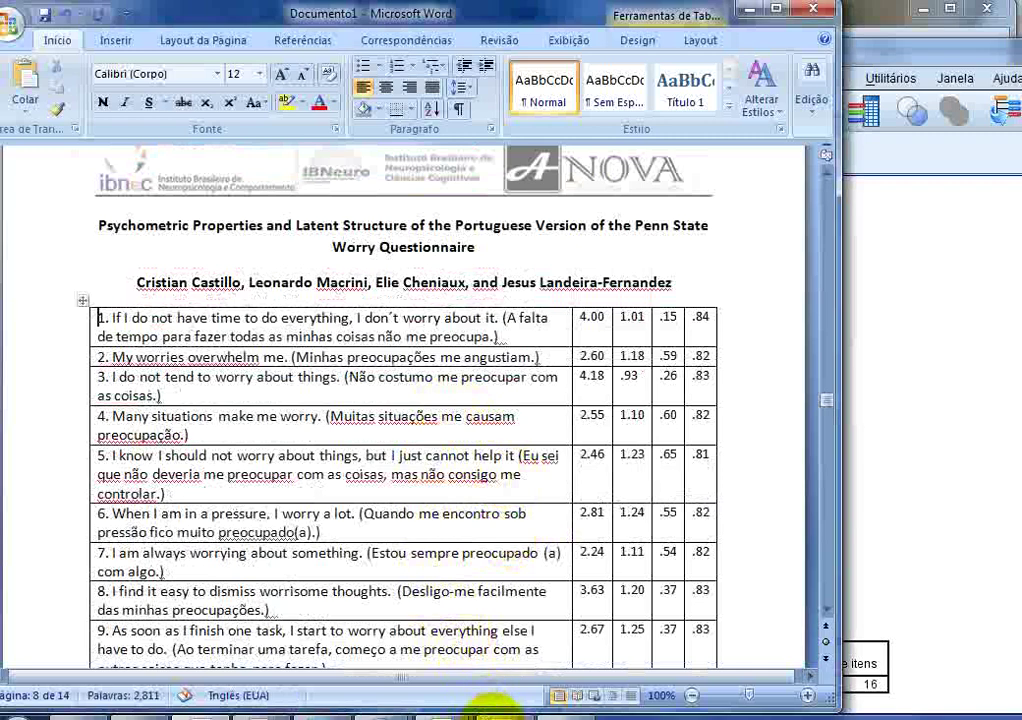
- Compare the article's Table 1 with the filled Word table, checking the four value columns down to item 16
mouse_move(493, 707)
click(490, 666)
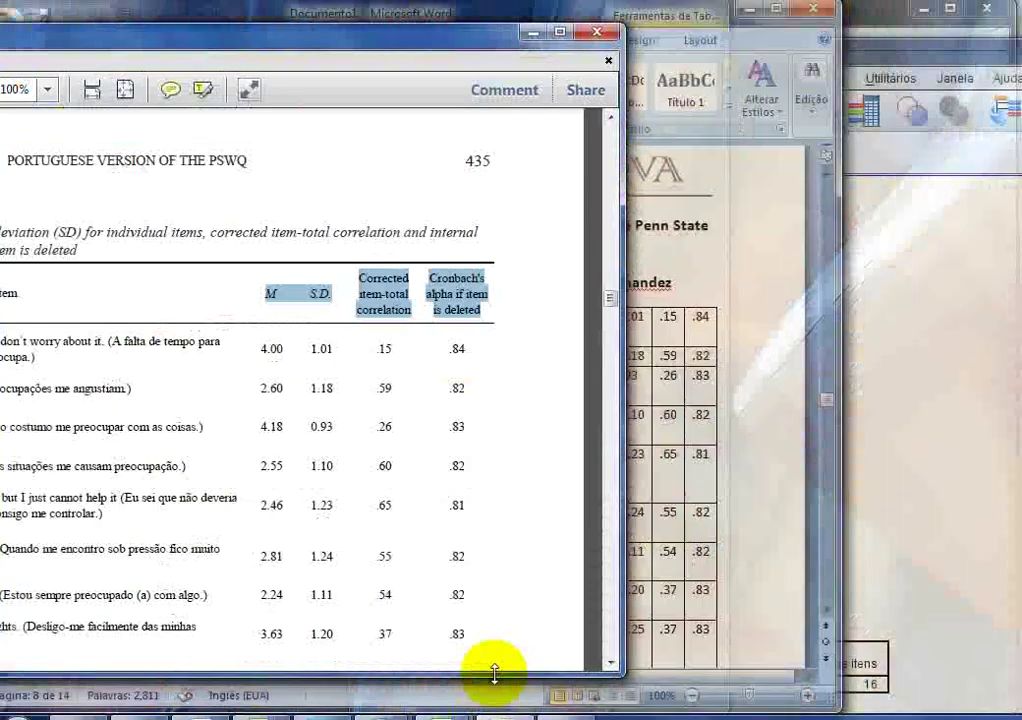
drag(426, 43, 360, 52)
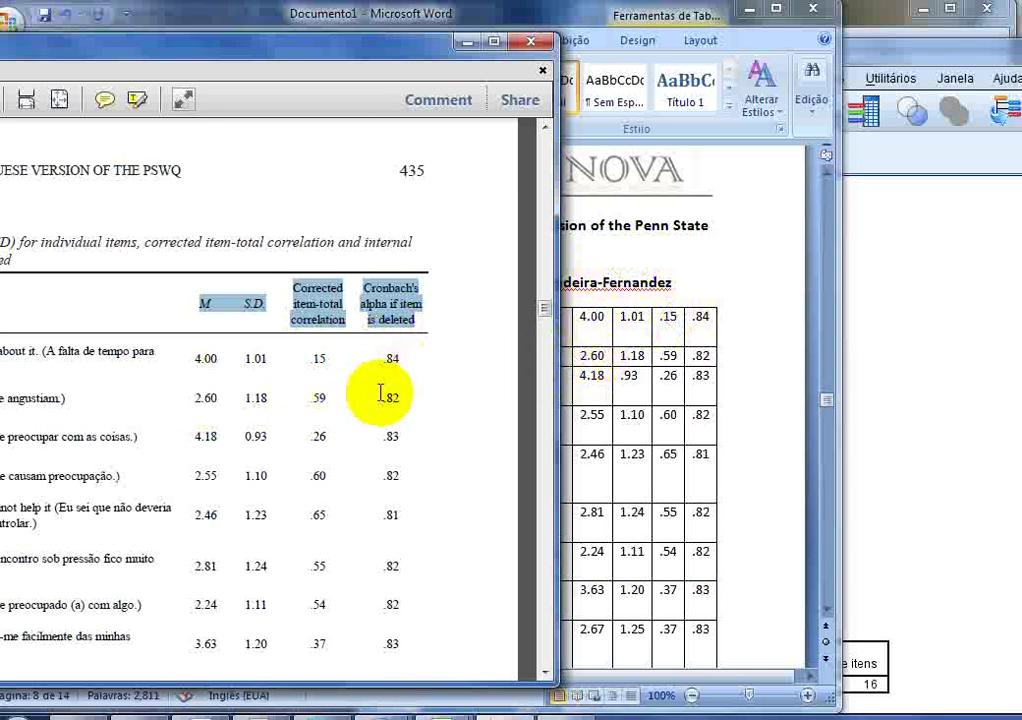
drag(333, 55, 385, 57)
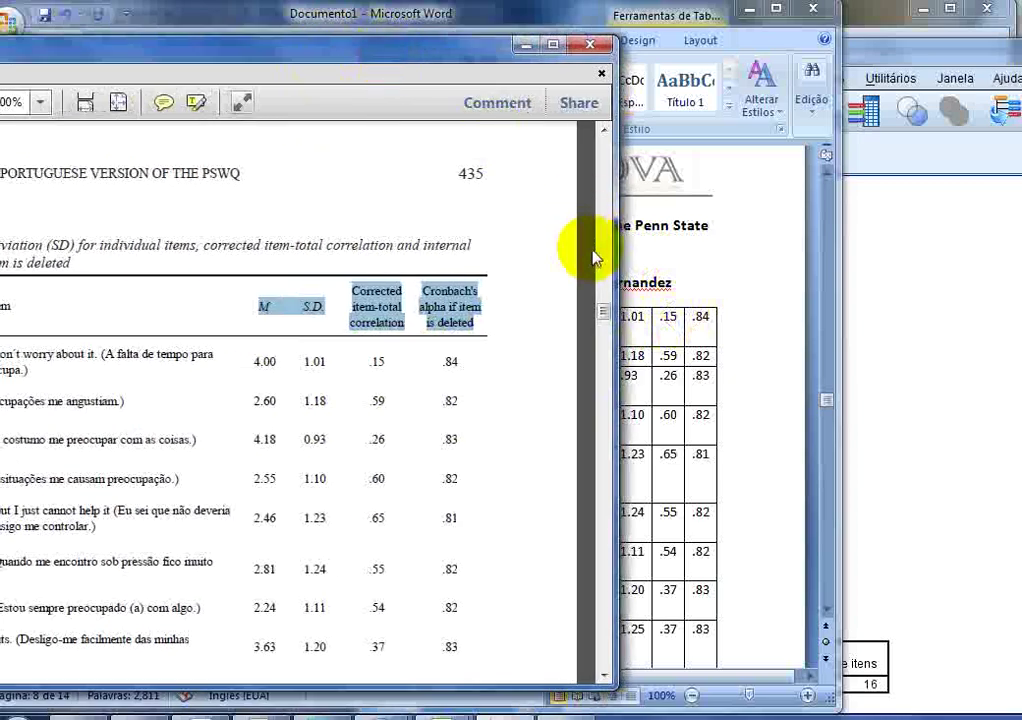
click(684, 285)
scroll(684, 285, down, 4)
scroll(682, 280, down, 3)
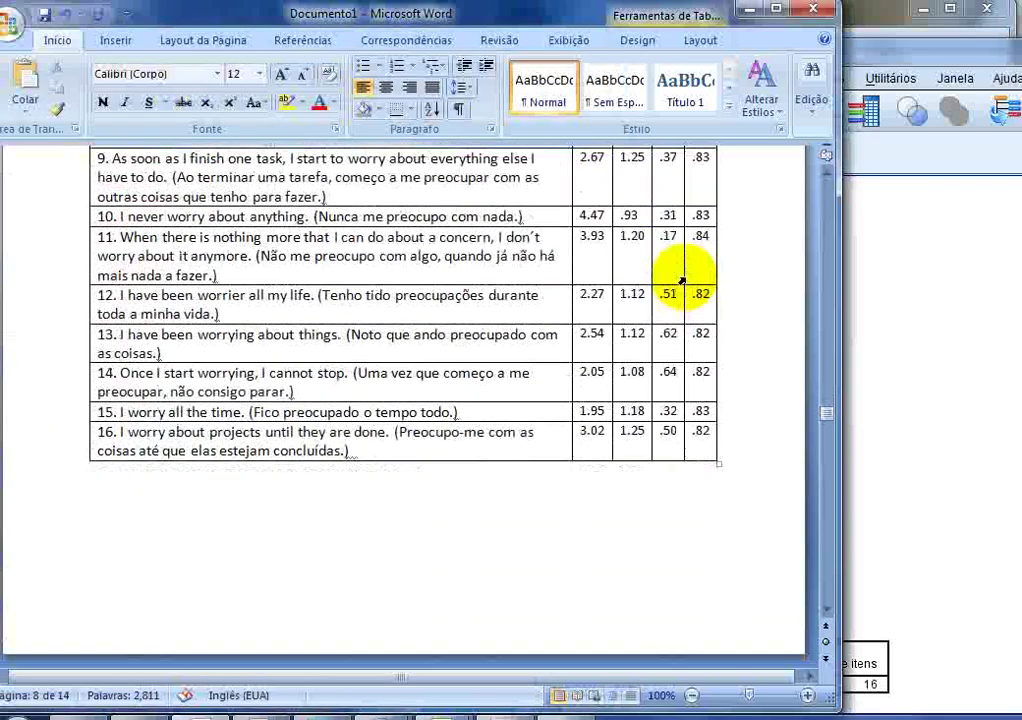
scroll(682, 278, up, 6)
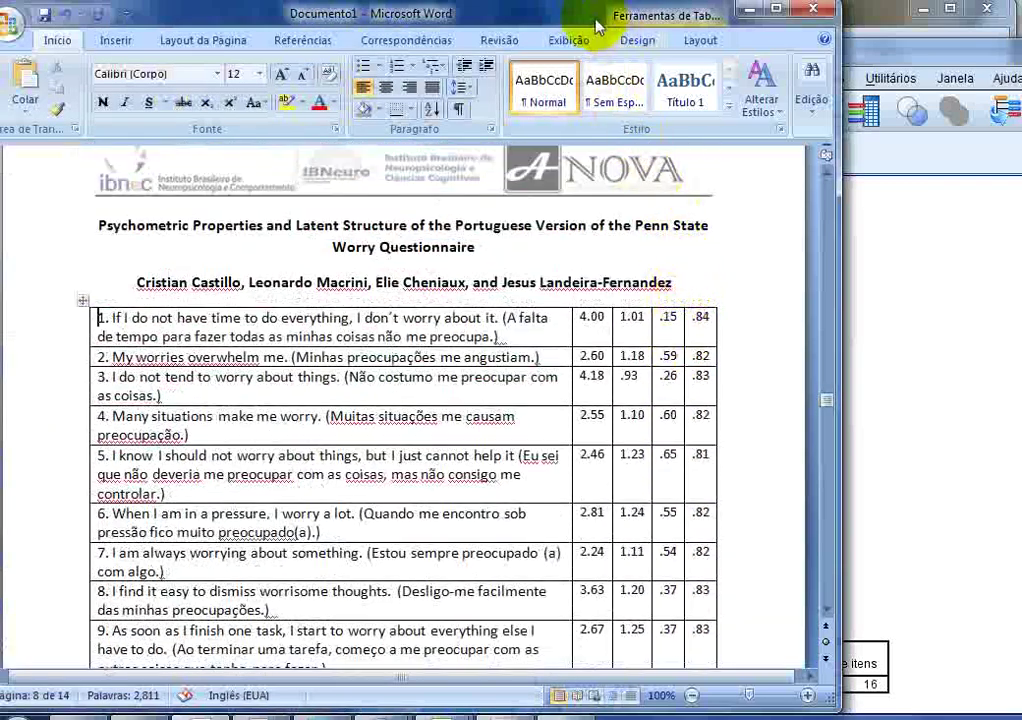
drag(488, 16, 524, 16)
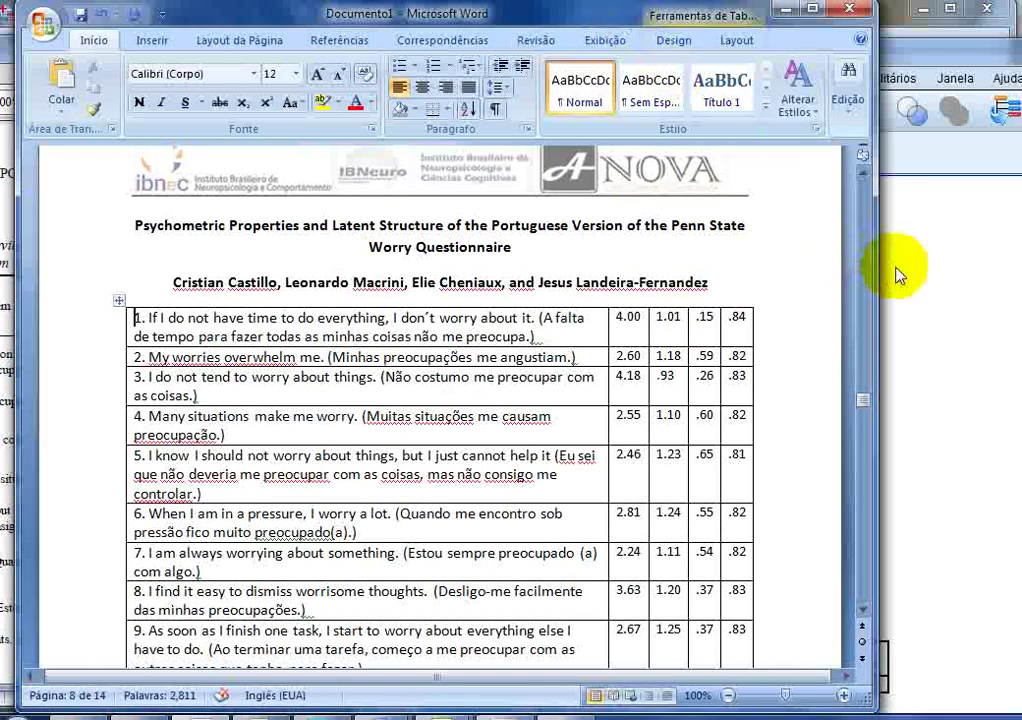
- Return to the SPSS output and review the Resumo de processamento do caso and Estatísticas de confiabilidade tables
click(896, 271)
scroll(840, 301, up, 10)
scroll(842, 300, up, 5)
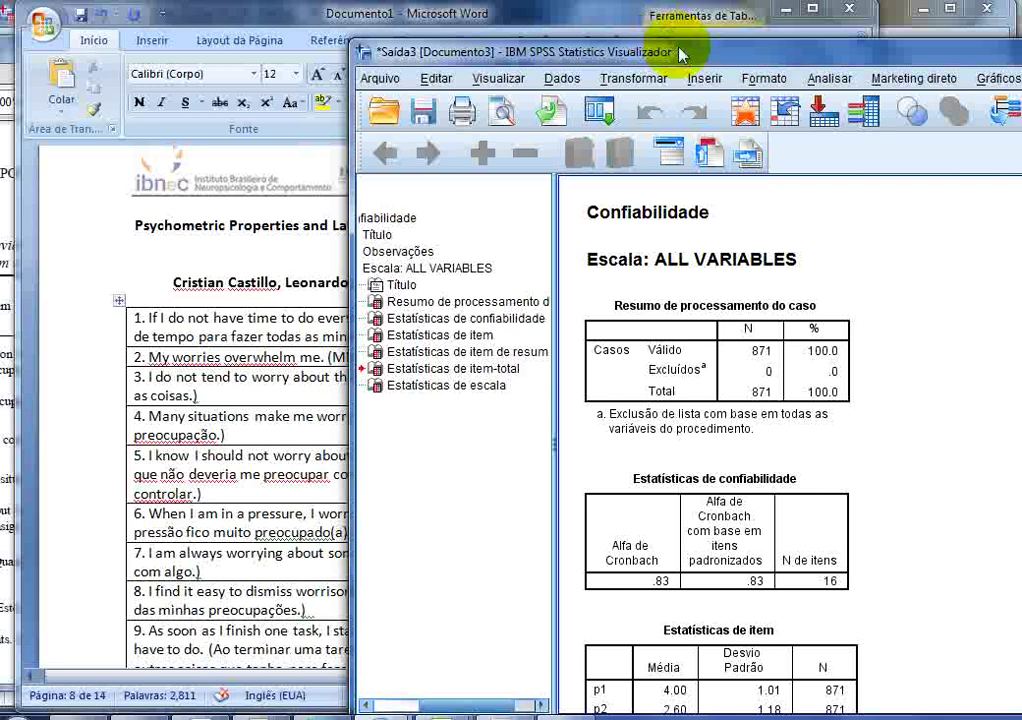
- Return to the dataset and split the file by sexo, with the output organized by groups
click(742, 113)
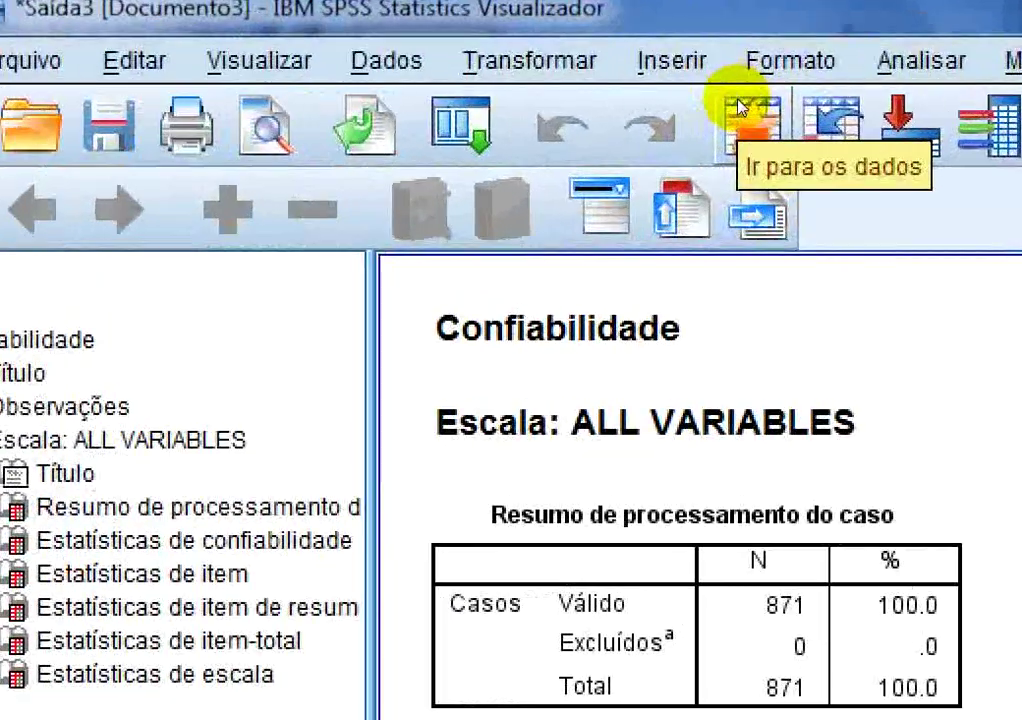
click(750, 112)
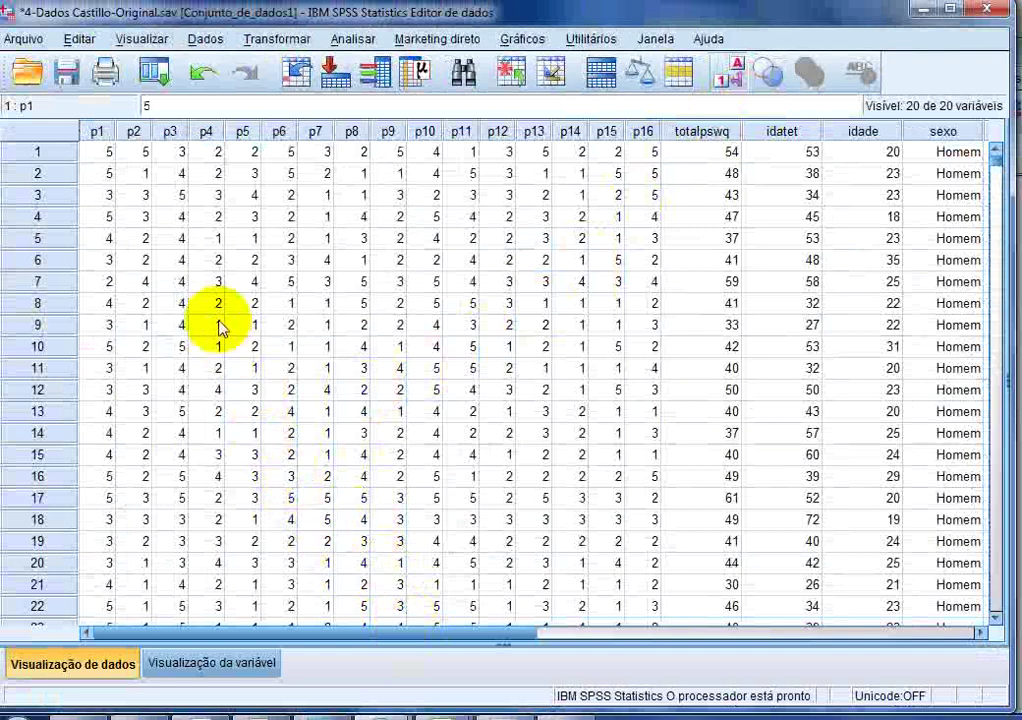
click(212, 42)
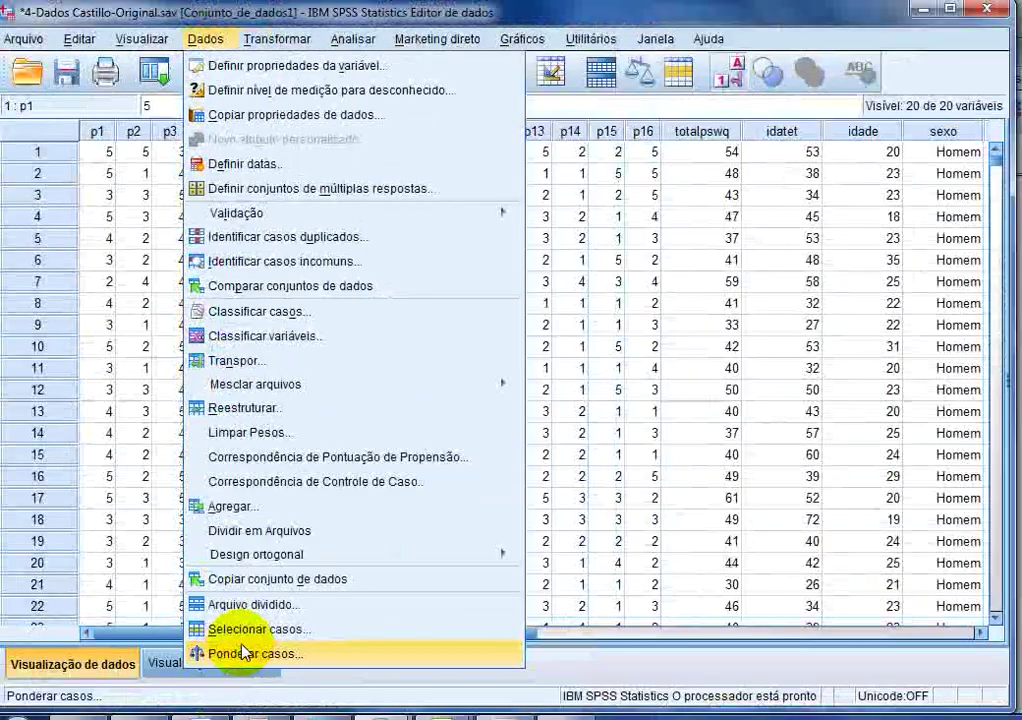
click(256, 605)
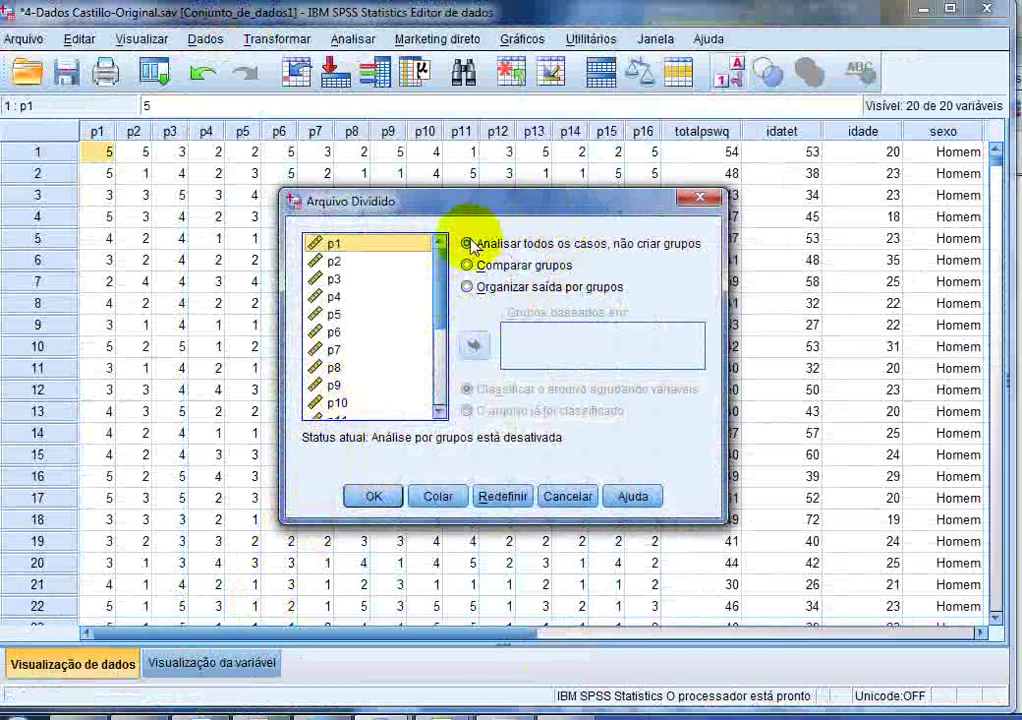
click(465, 288)
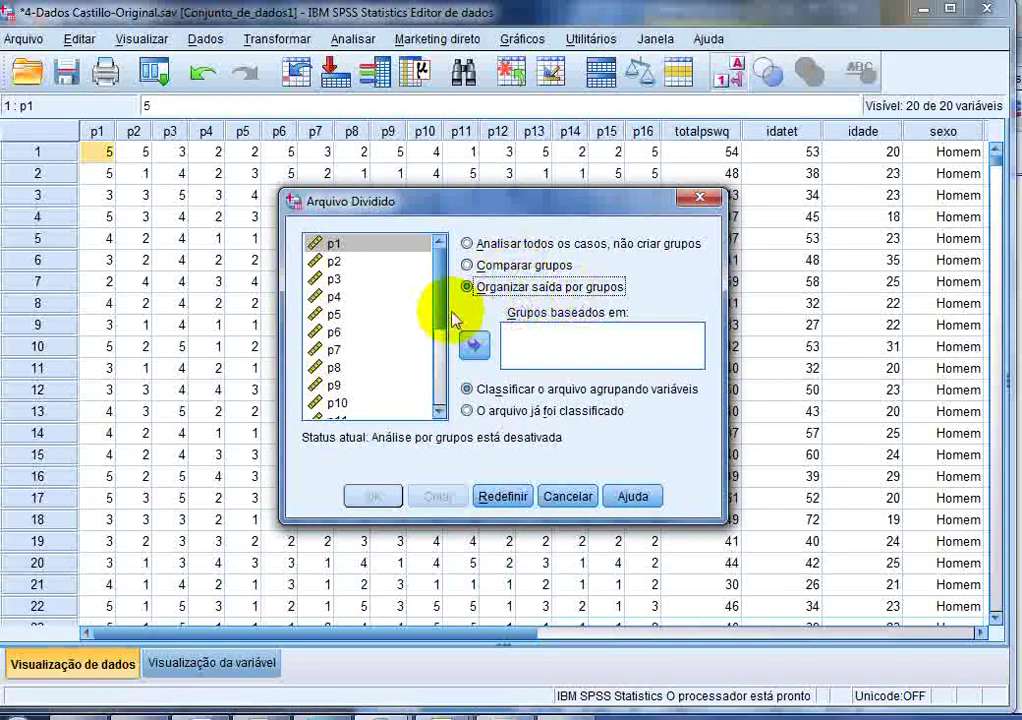
drag(440, 303, 431, 433)
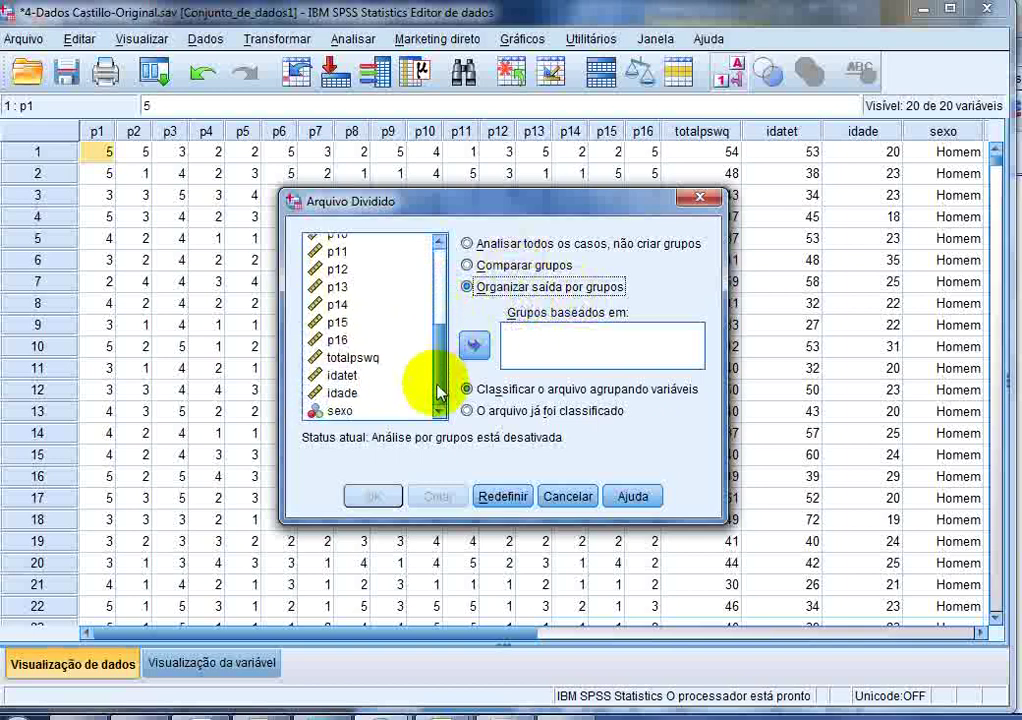
click(345, 411)
click(474, 347)
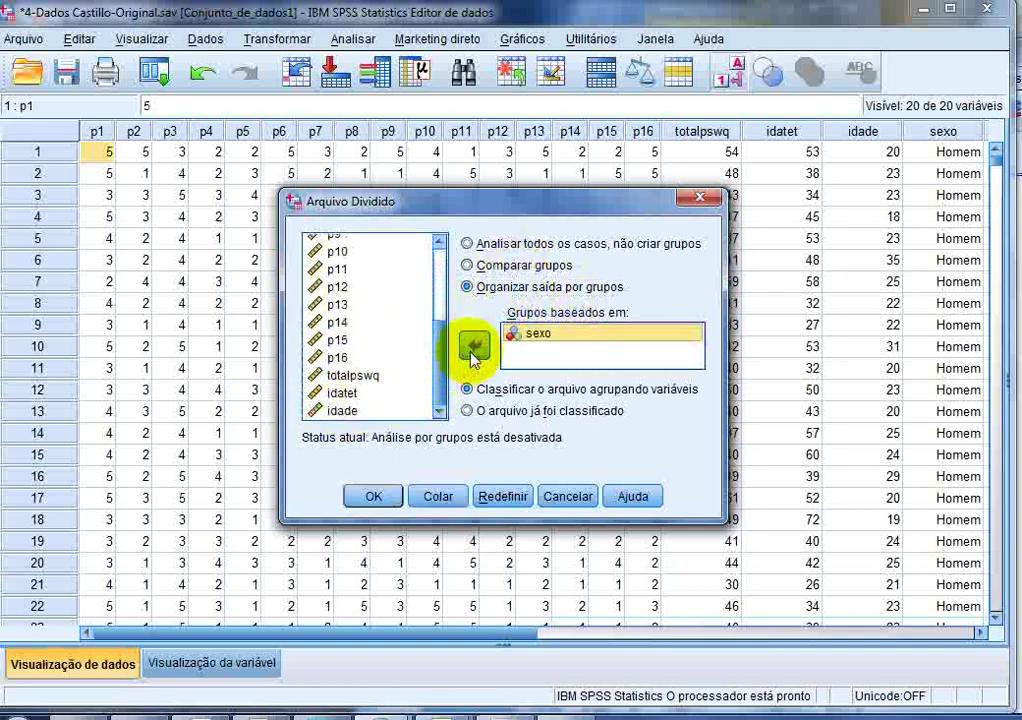
click(383, 497)
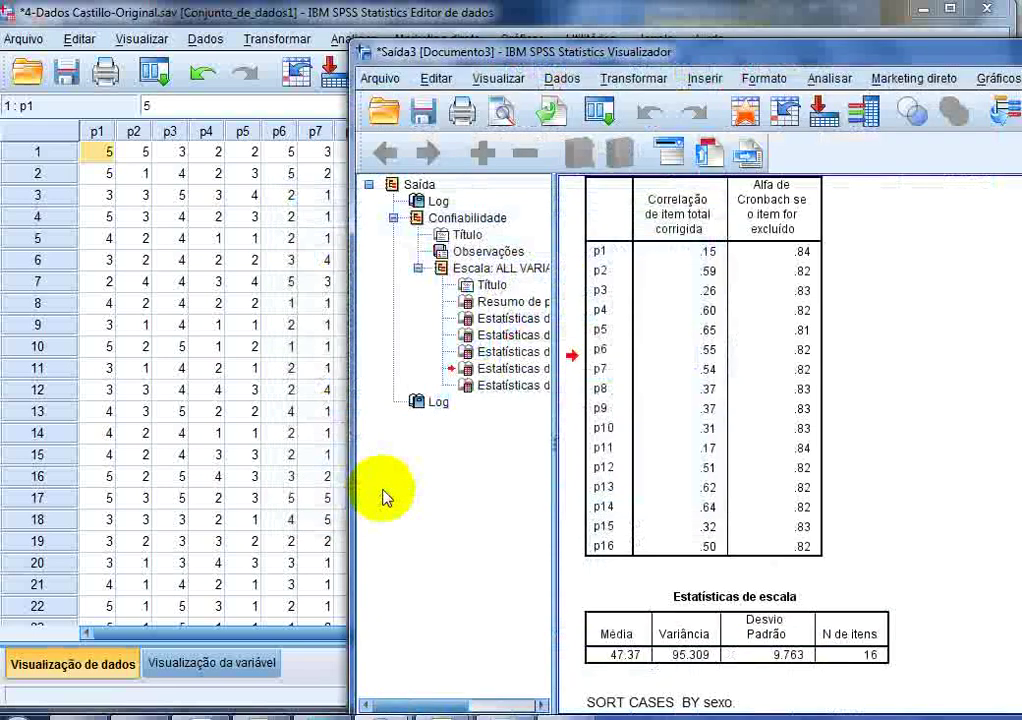
drag(645, 48, 547, 37)
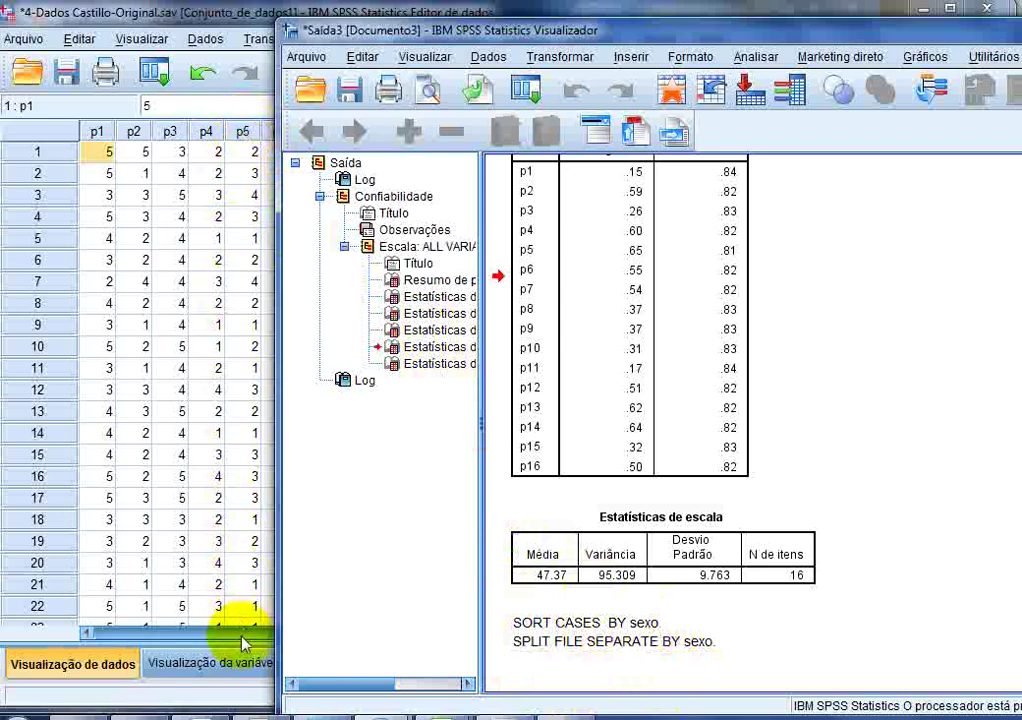
- Check the value labels defined for the sexo variable, and return to the data without changing them
click(252, 668)
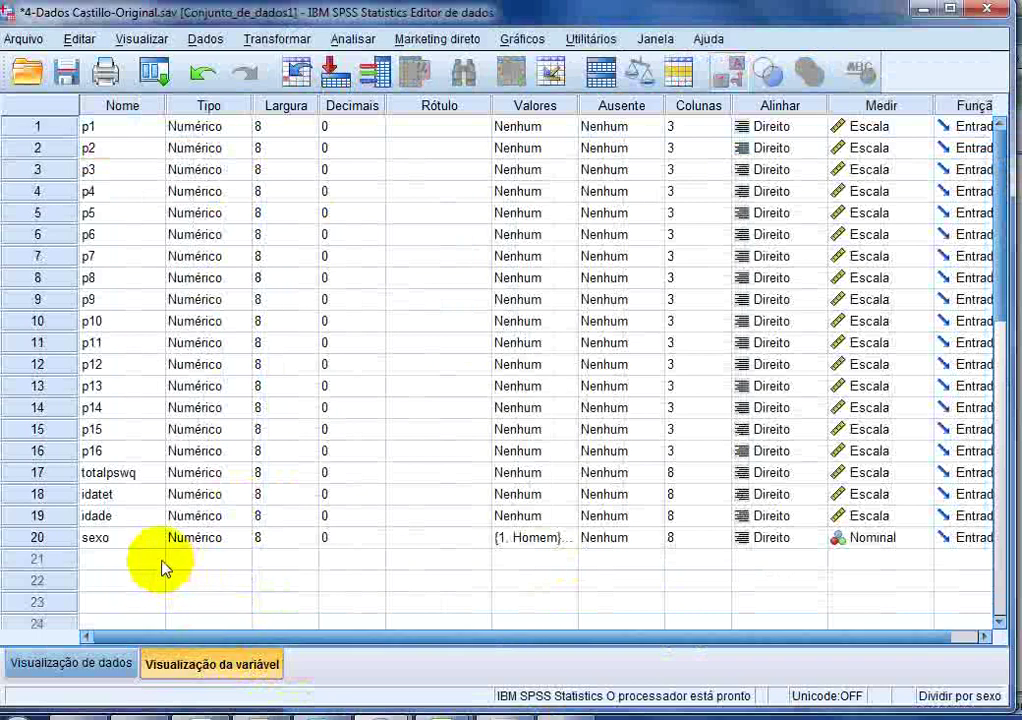
double_click(568, 546)
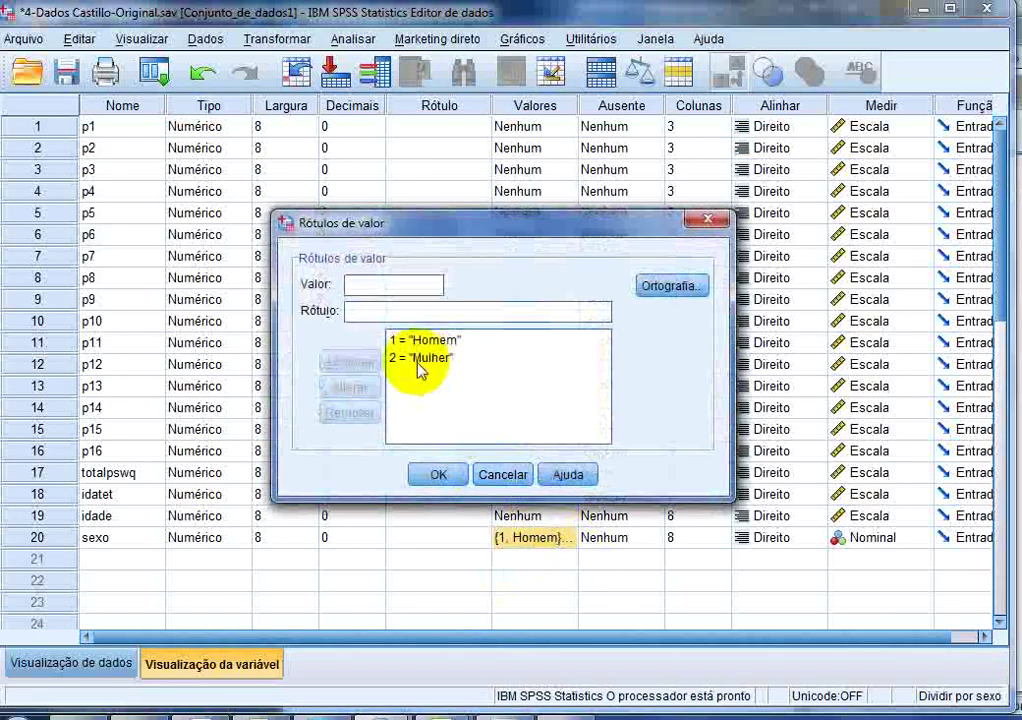
click(504, 474)
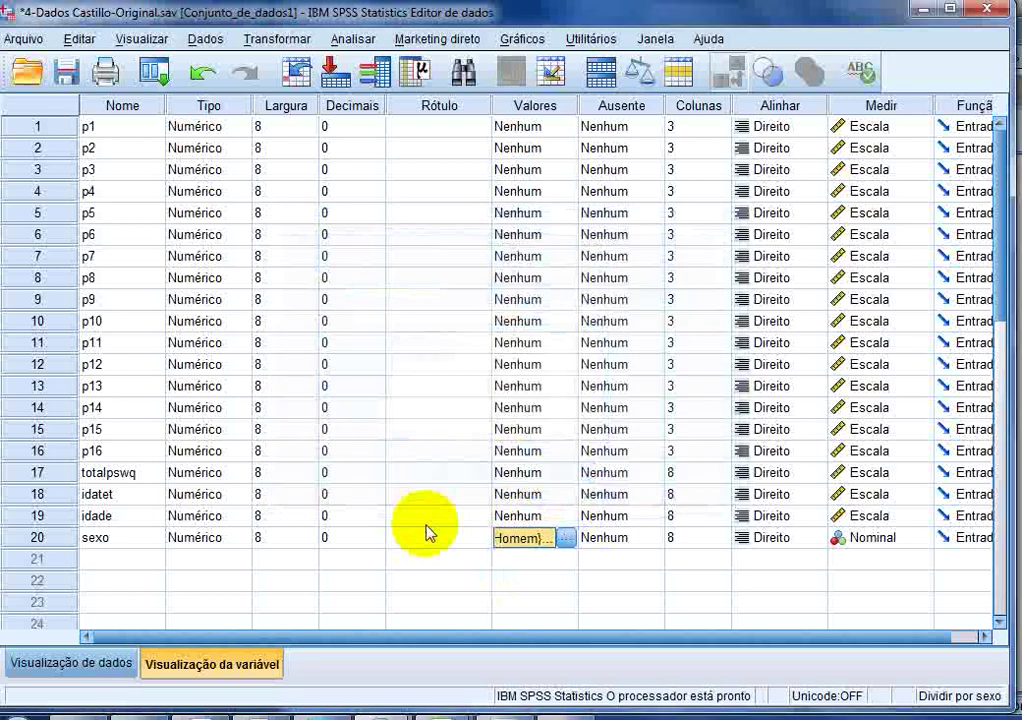
click(110, 661)
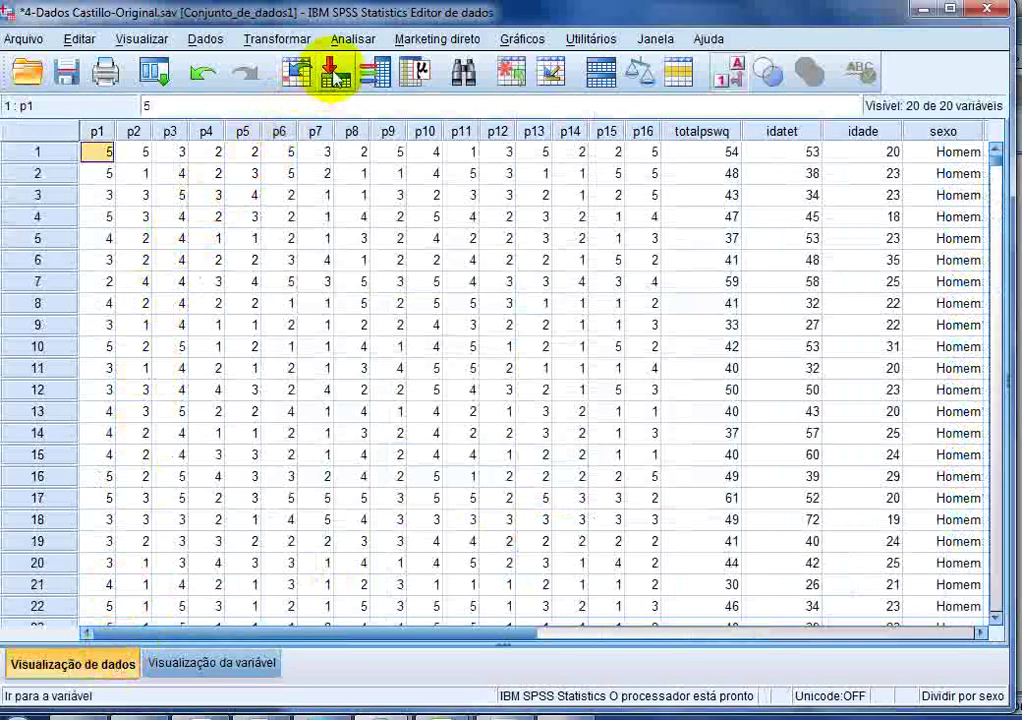
- Run the reliability analysis on p1 to p16 again with the Alfa model, keeping the selected item, scale and summary statistics
click(343, 42)
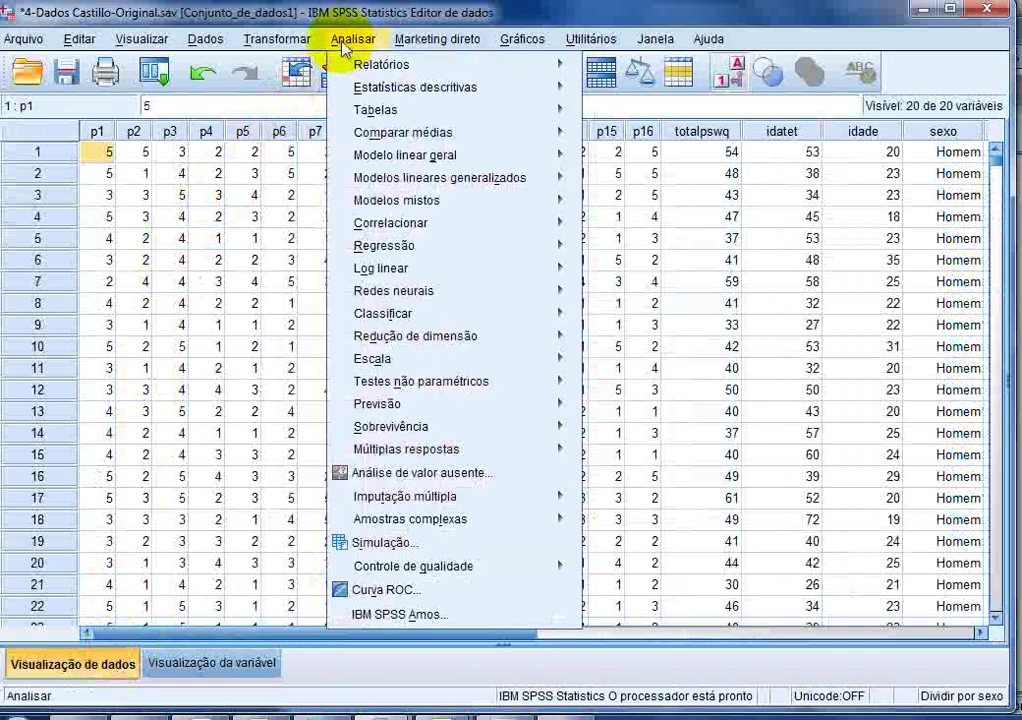
mouse_move(464, 366)
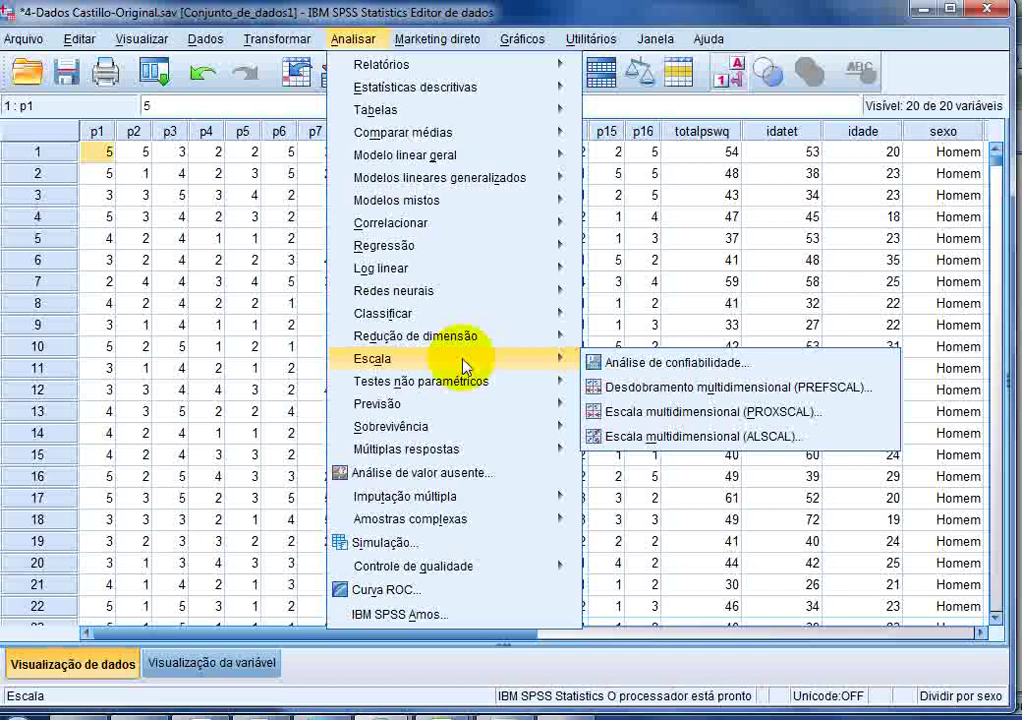
click(596, 362)
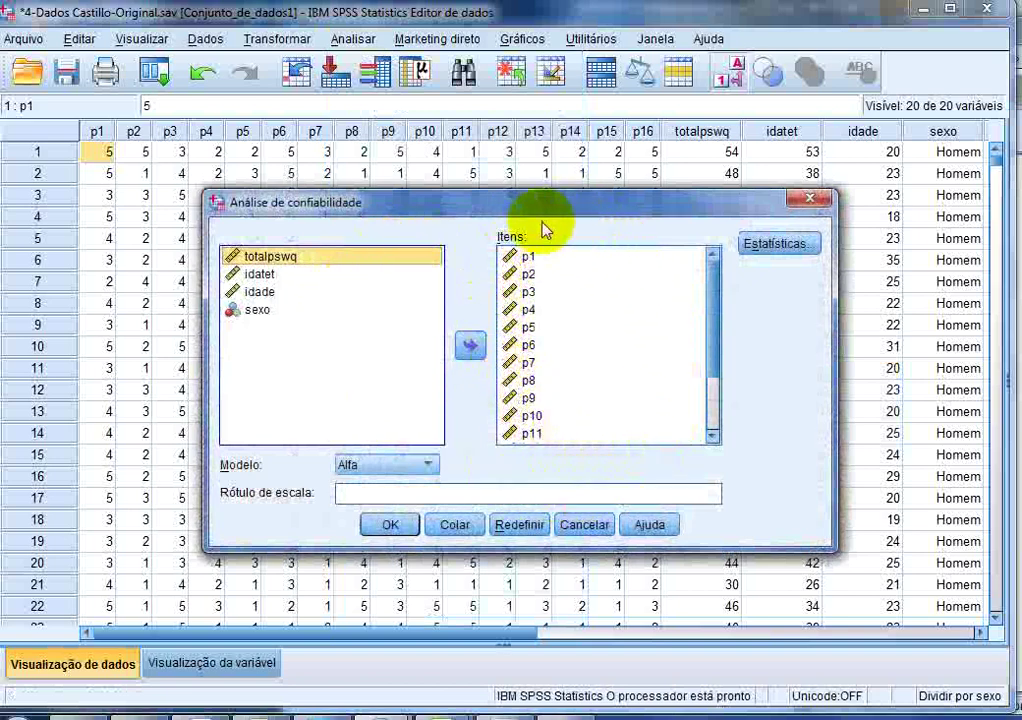
click(757, 250)
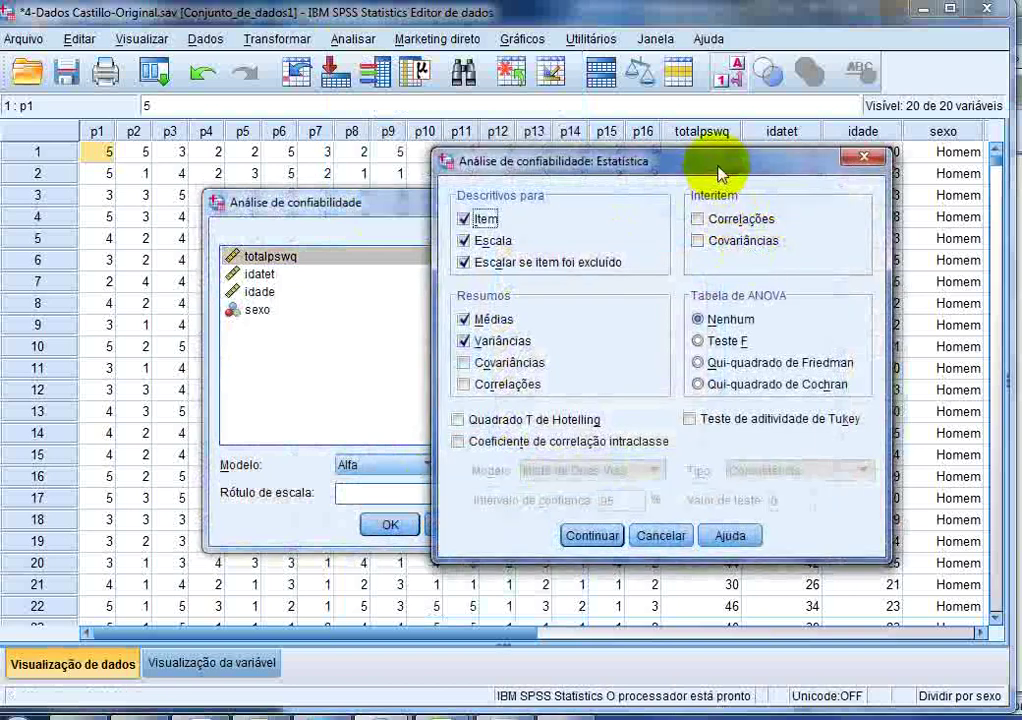
drag(718, 173, 675, 172)
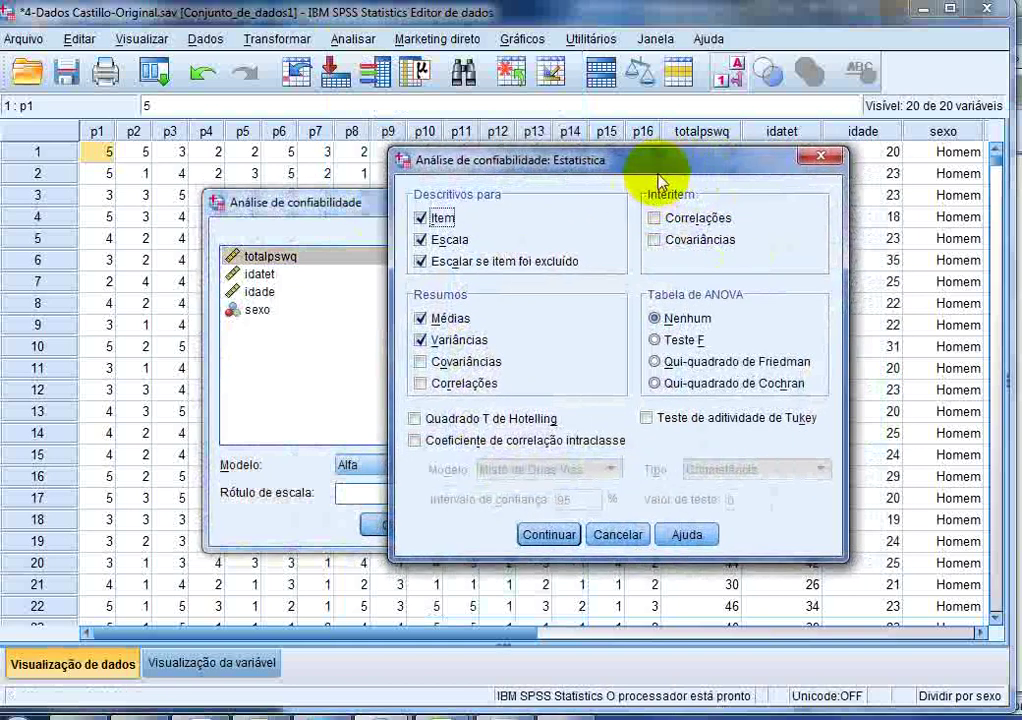
drag(600, 160, 574, 154)
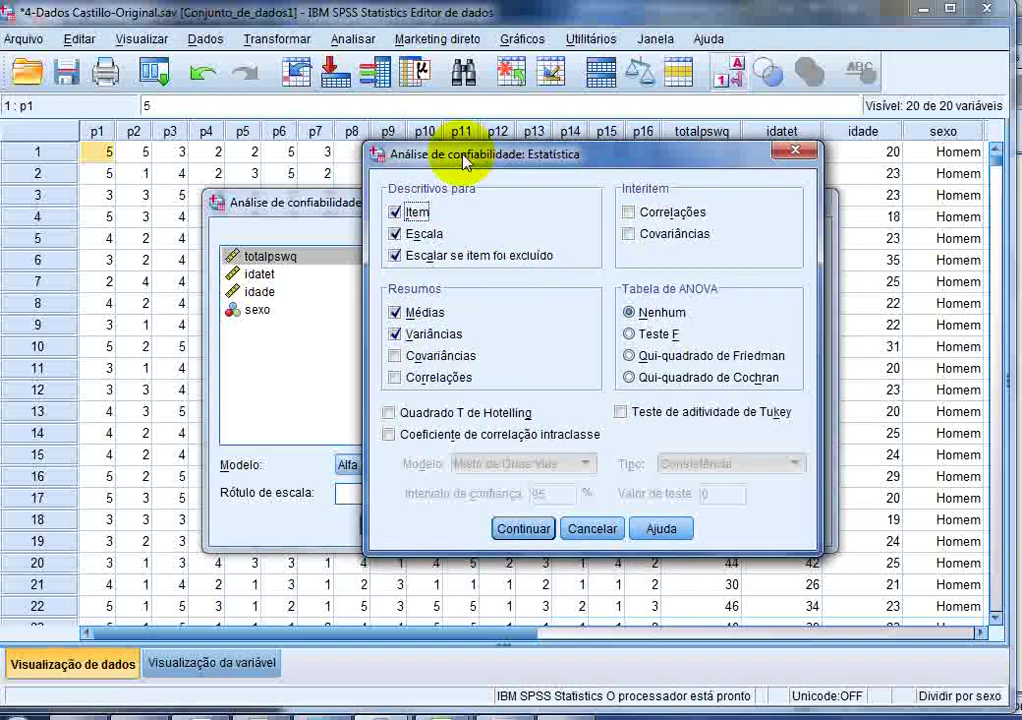
click(518, 528)
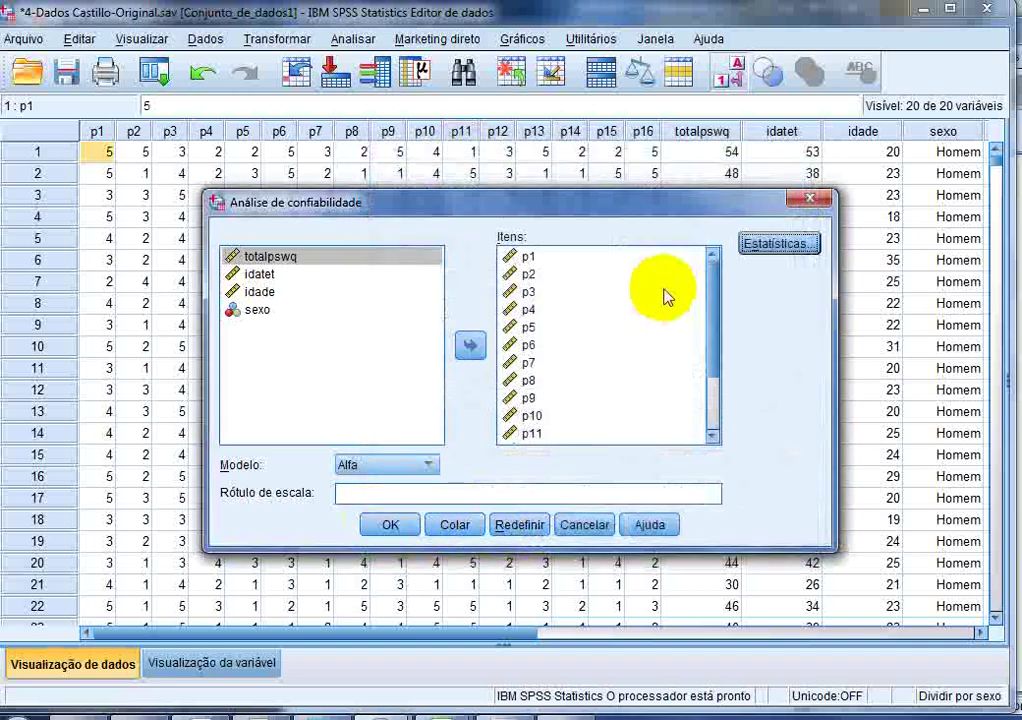
drag(714, 283, 711, 364)
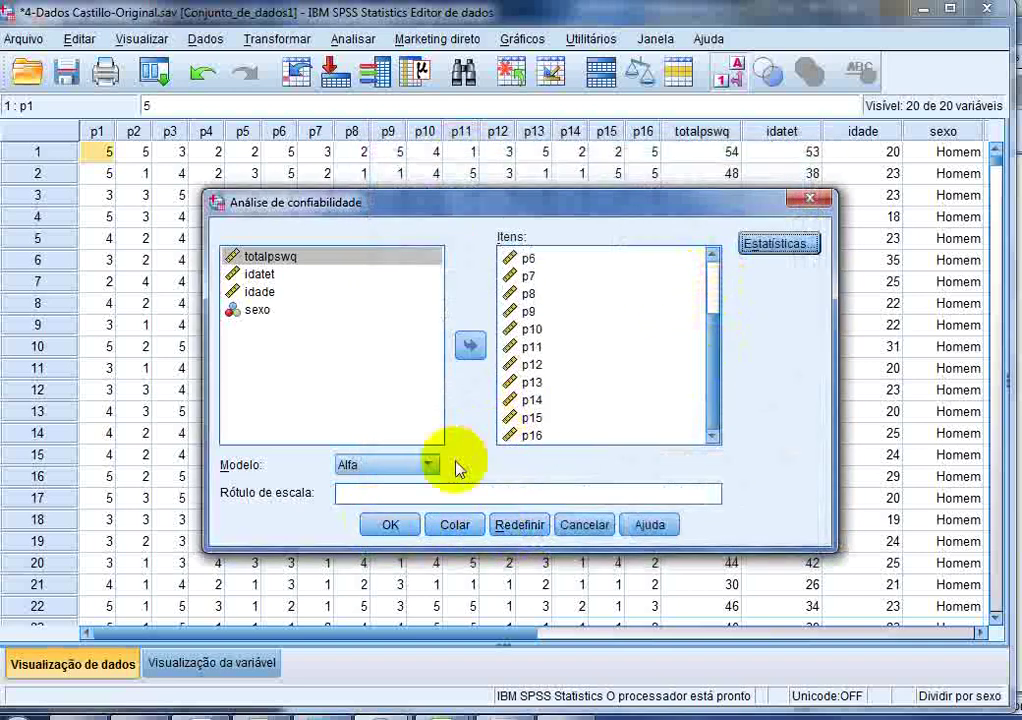
click(410, 523)
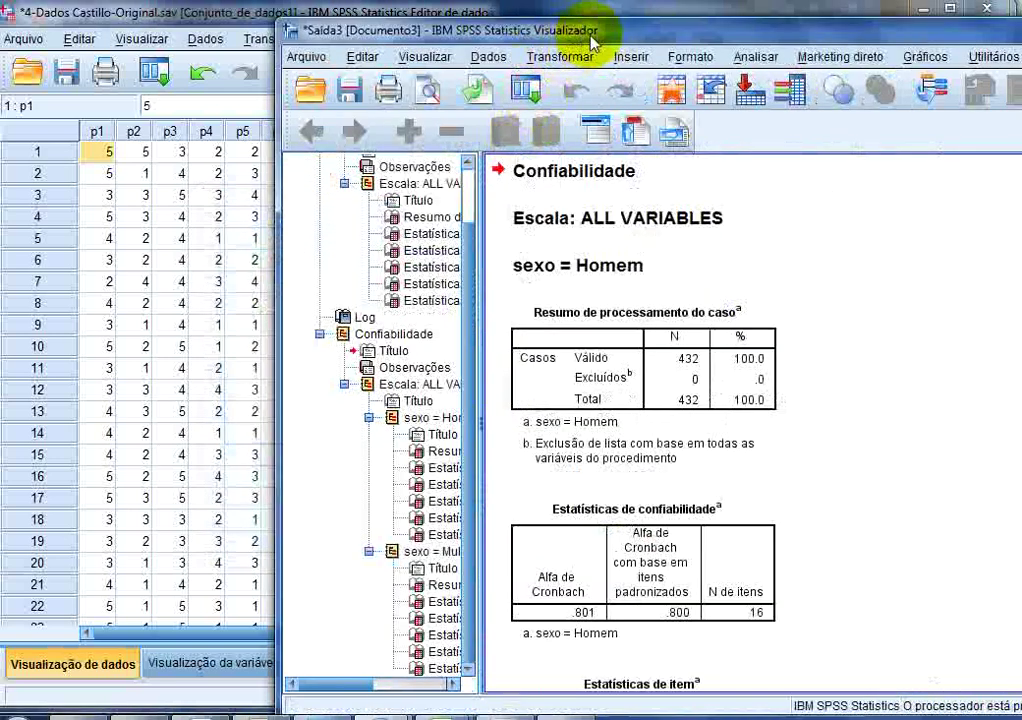
- Review the split output and compare the Estatísticas de confiabilidade tables for sexo = Homem and sexo = Mulher
drag(586, 34, 490, 35)
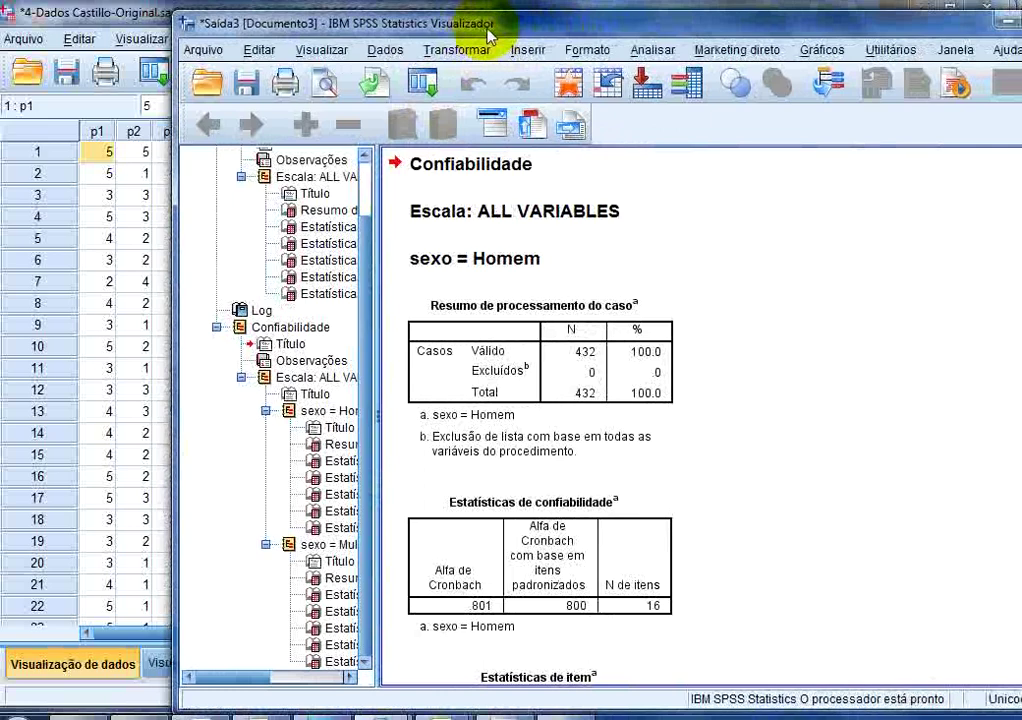
click(490, 263)
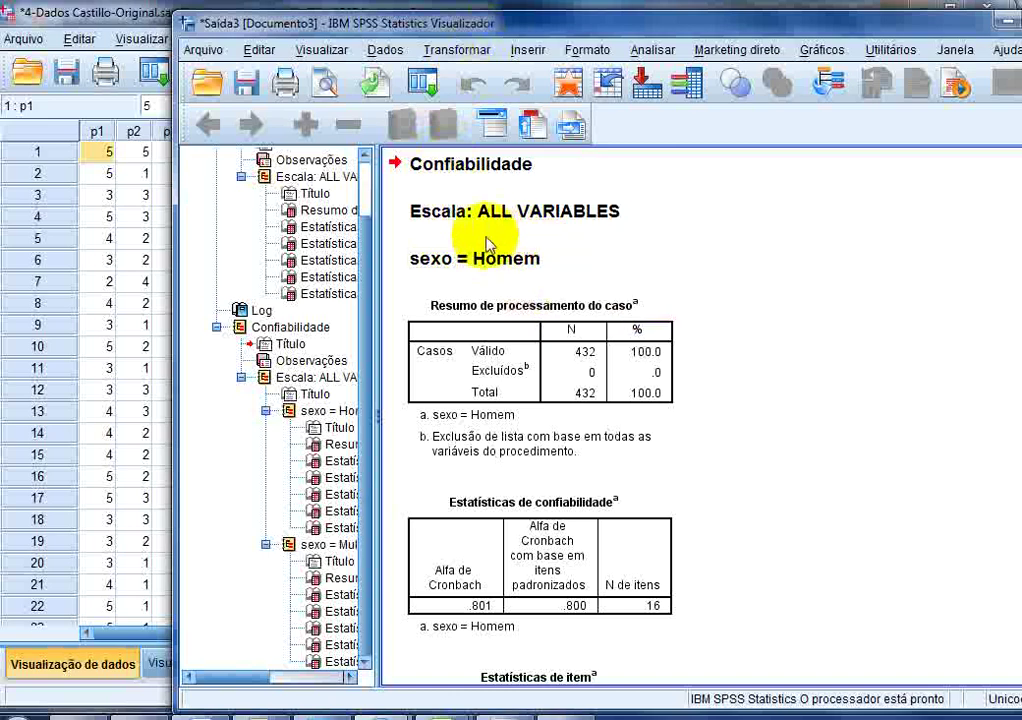
scroll(527, 285, down, 20)
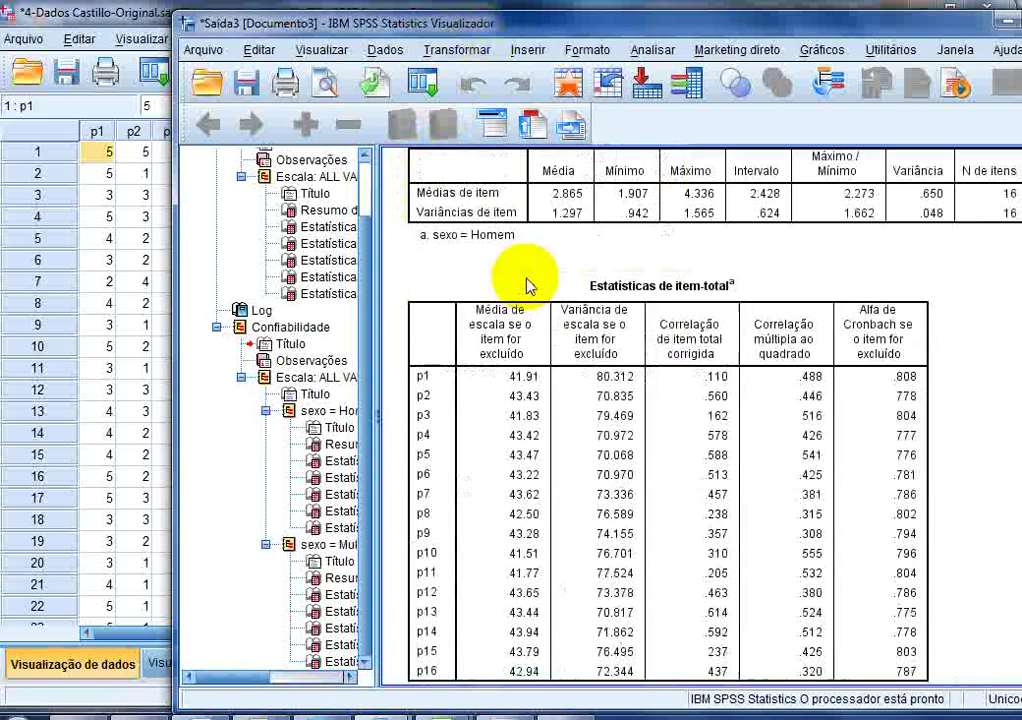
scroll(527, 285, down, 2)
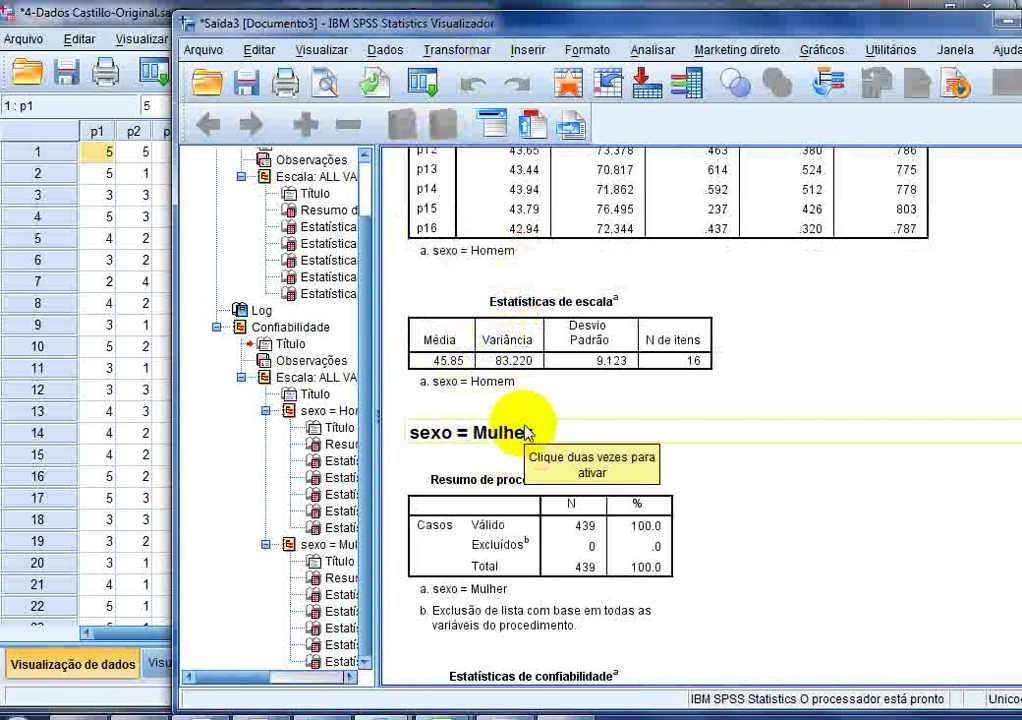
scroll(527, 433, up, 9)
scroll(527, 433, up, 14)
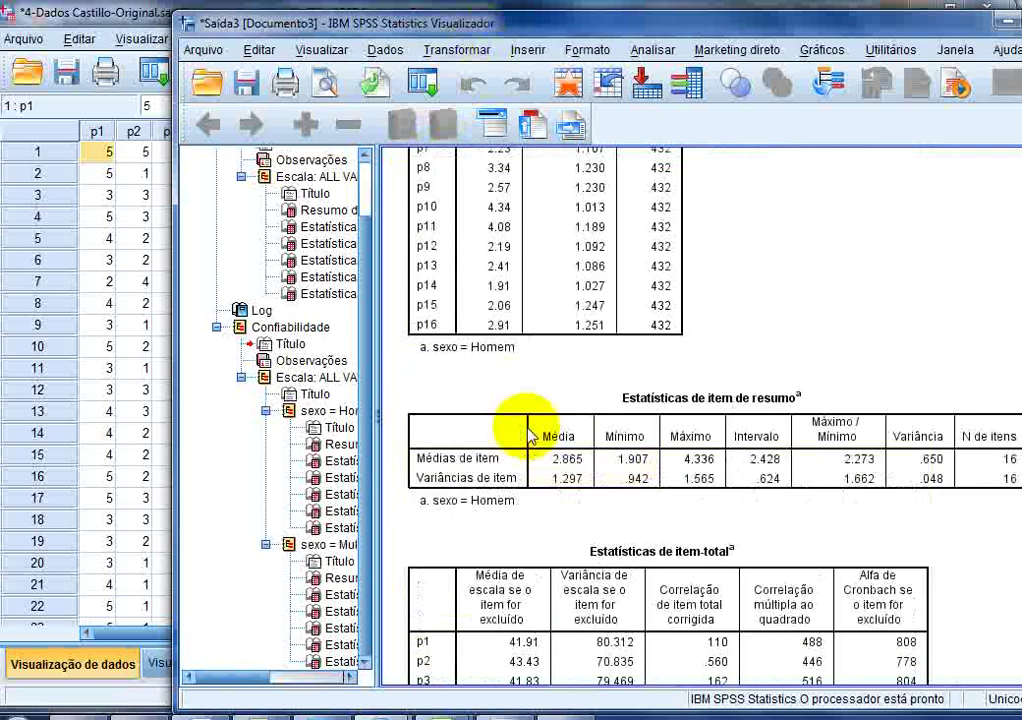
scroll(530, 436, up, 2)
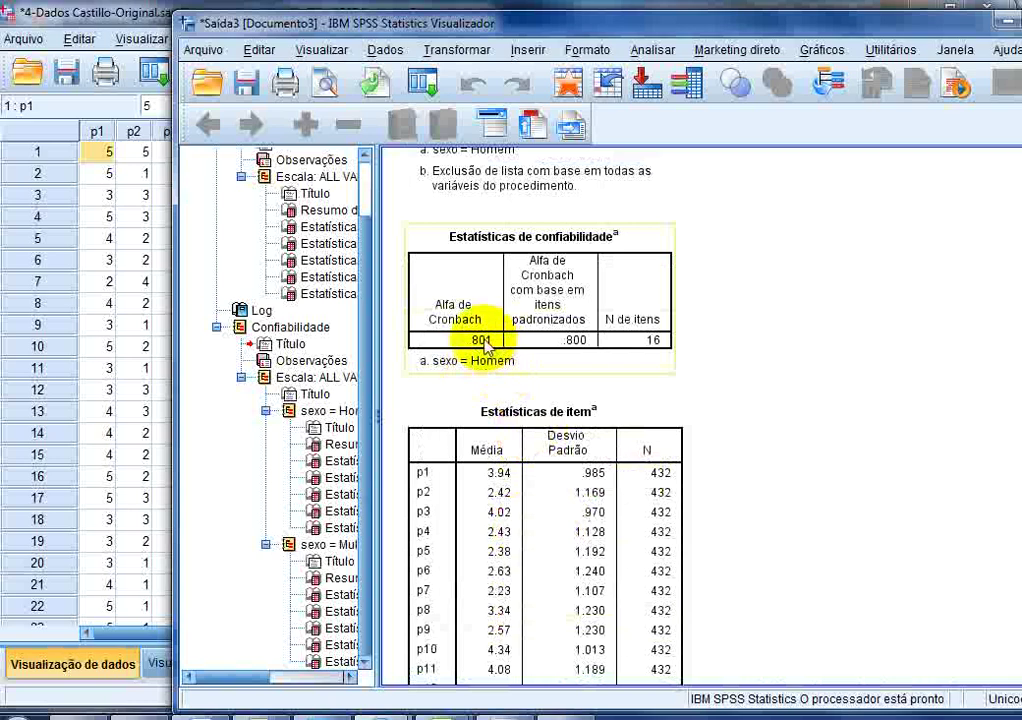
scroll(485, 345, down, 20)
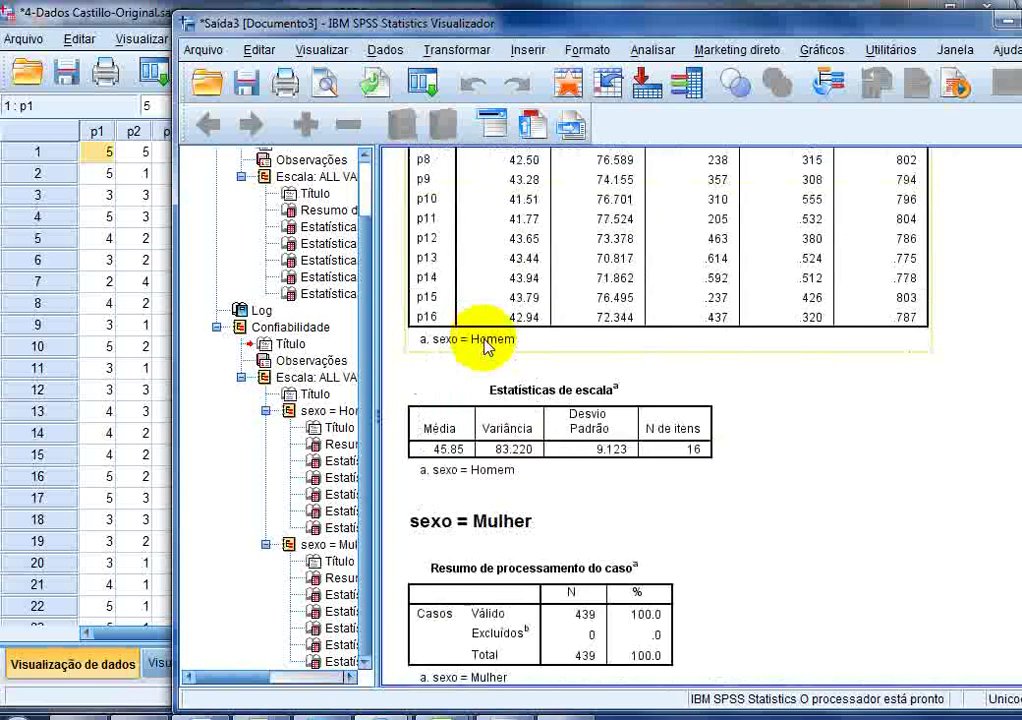
scroll(485, 345, down, 5)
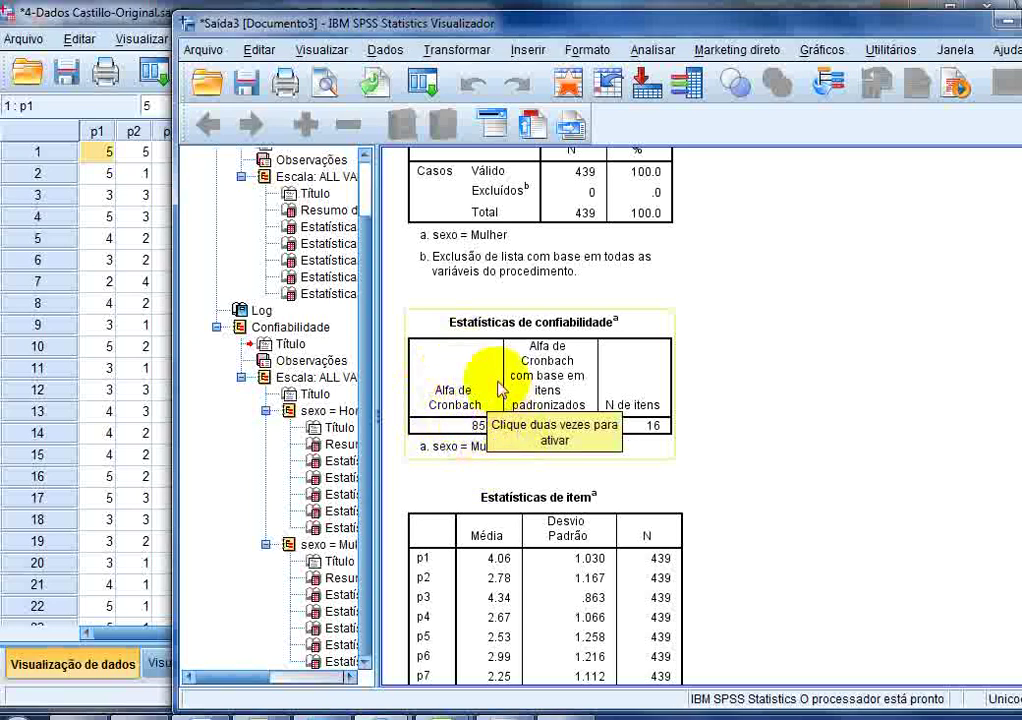
scroll(480, 390, up, 10)
scroll(480, 300, up, 3)
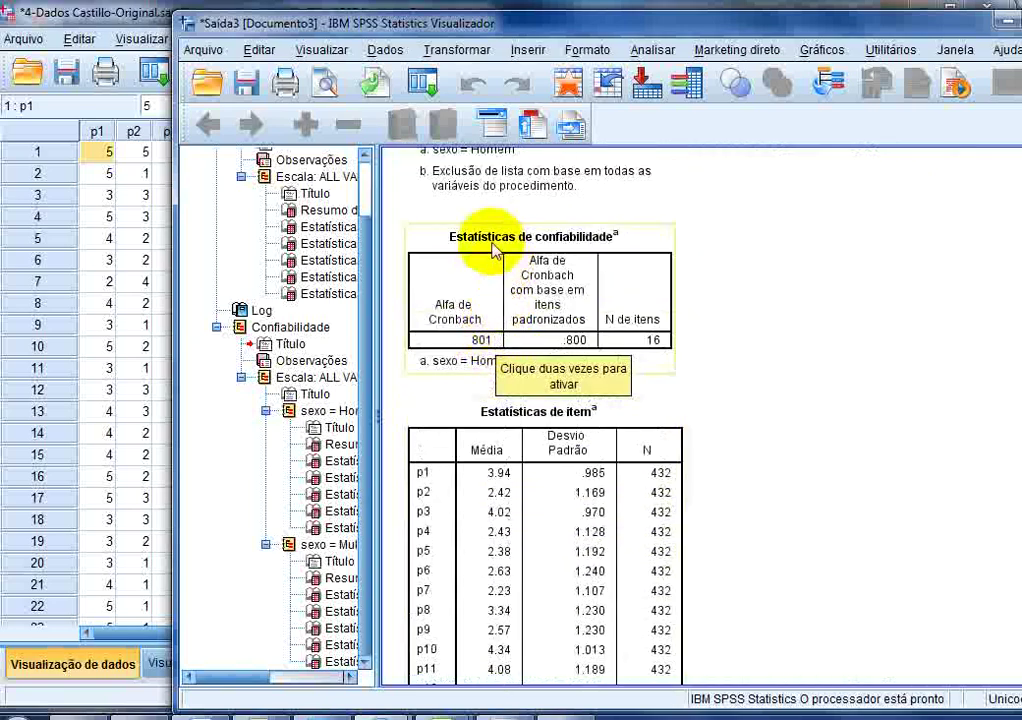
- Examine the Estatísticas de item de resumo tables for Homem and Mulher, and bring the start of the output outline into view
scroll(529, 354, down, 8)
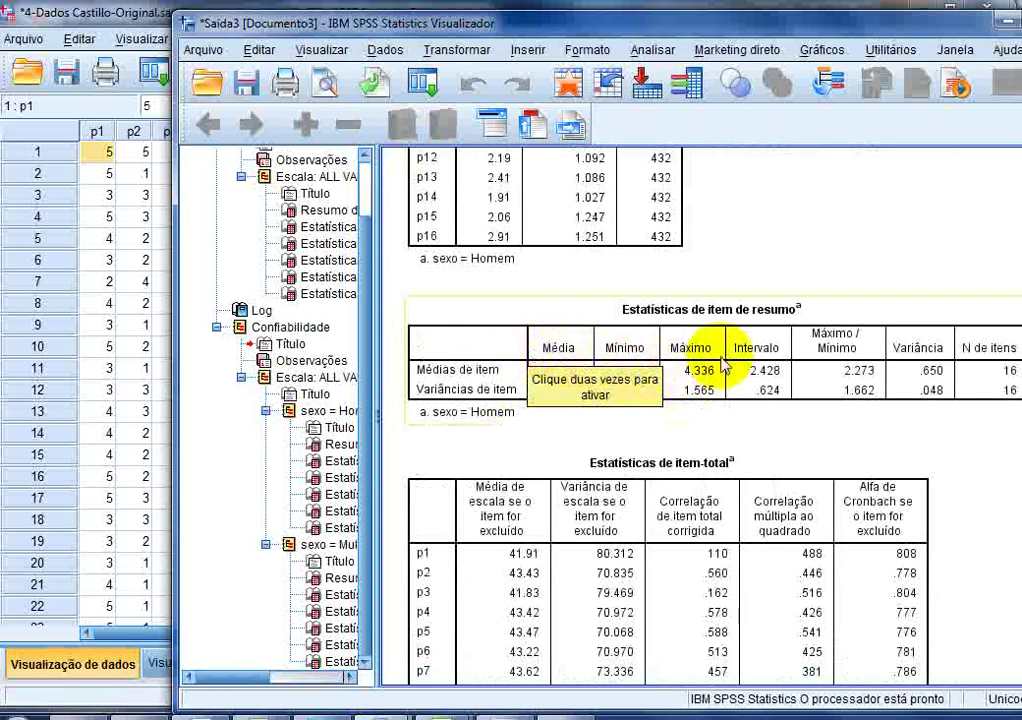
click(582, 408)
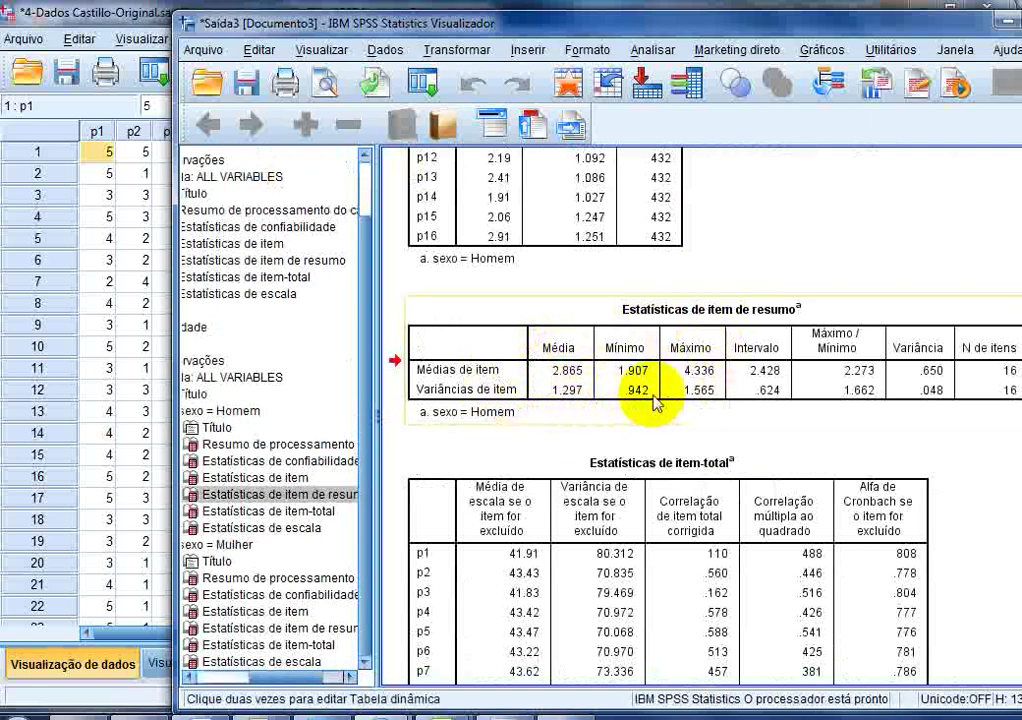
scroll(655, 403, down, 10)
scroll(655, 403, down, 10)
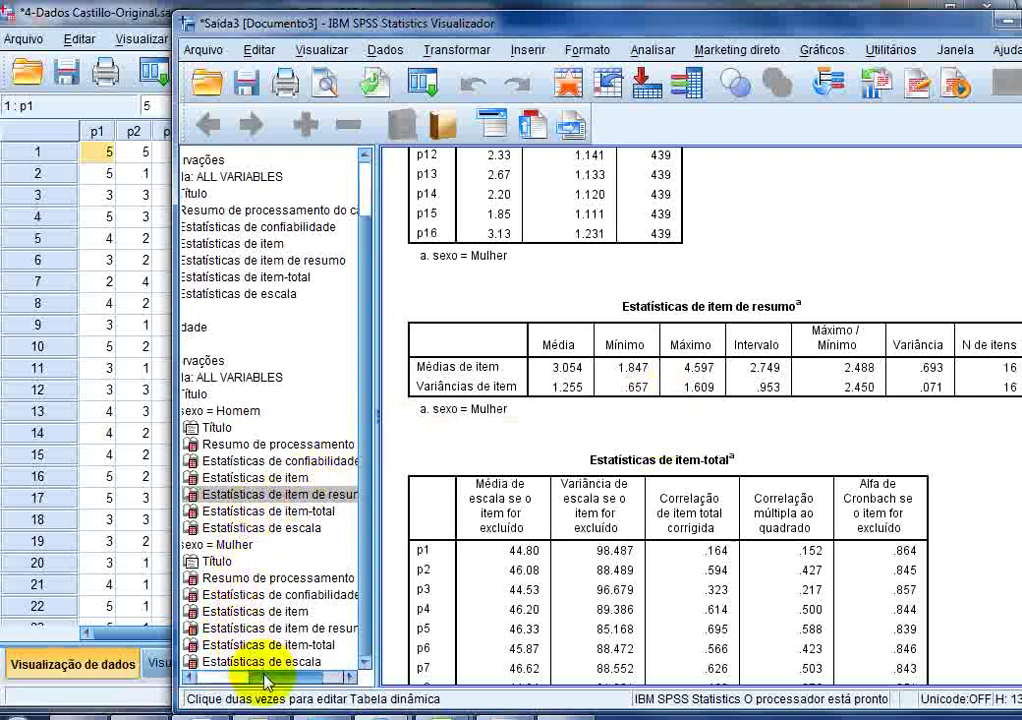
drag(260, 676, 232, 680)
scroll(365, 300, up, 2)
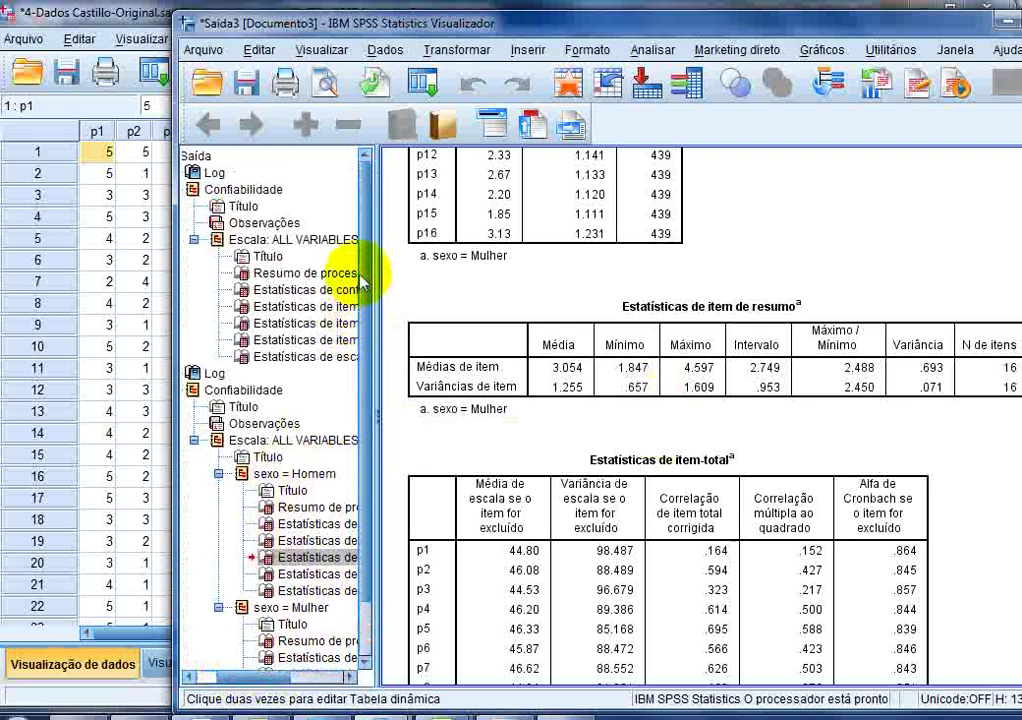
- Turn off the file split by sexo so that all cases are analysed without creating groups
scroll(365, 290, down, 2)
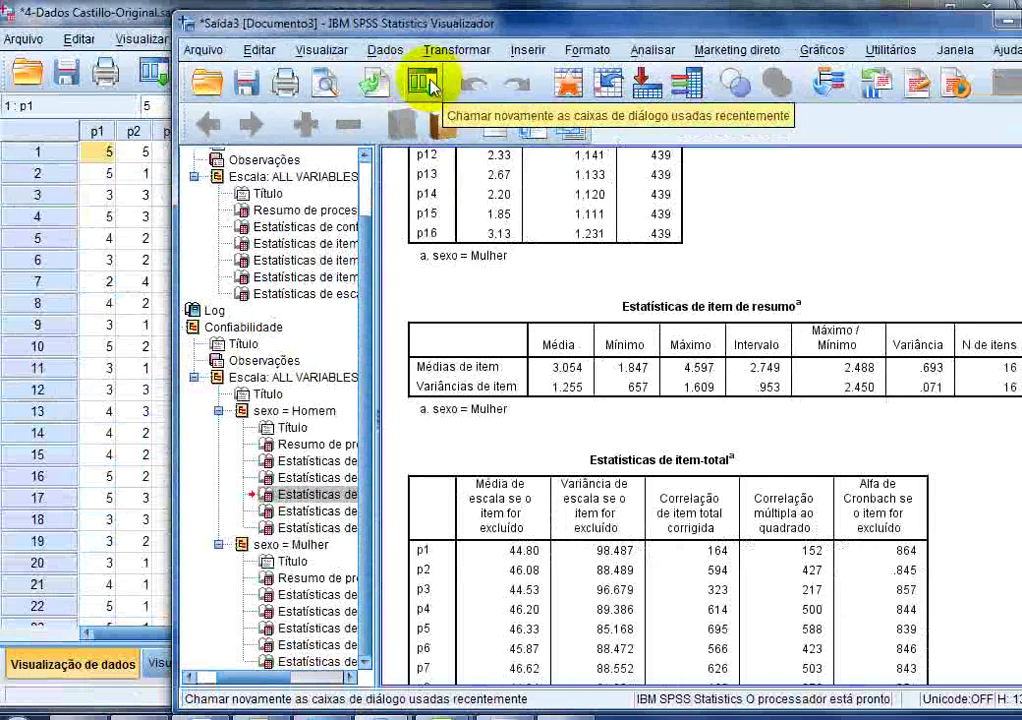
click(426, 86)
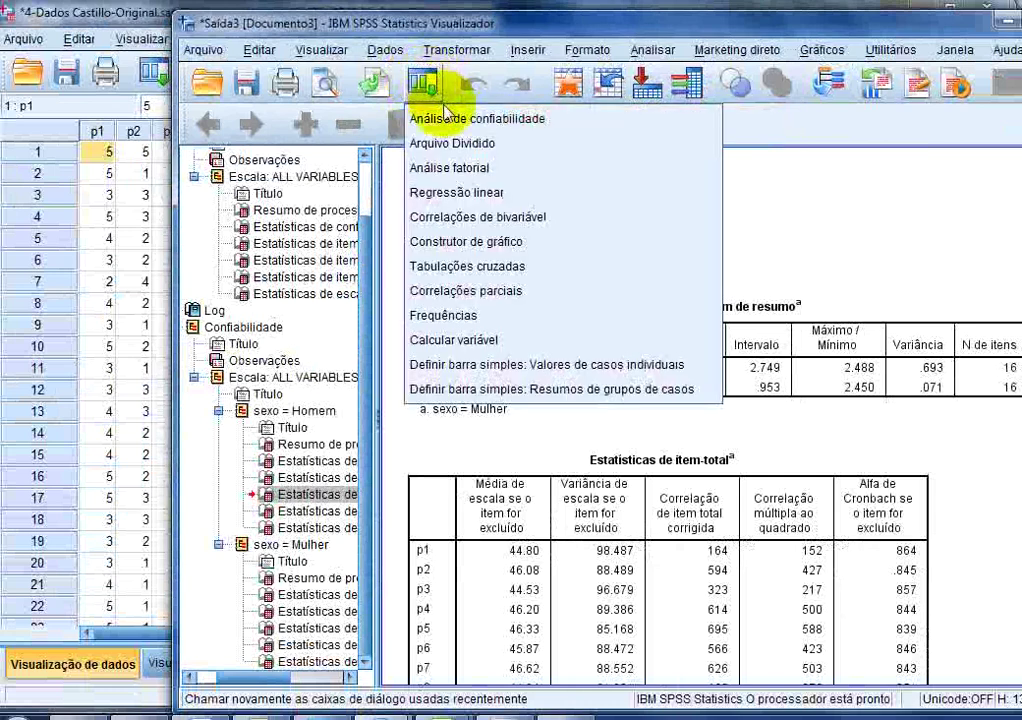
click(454, 145)
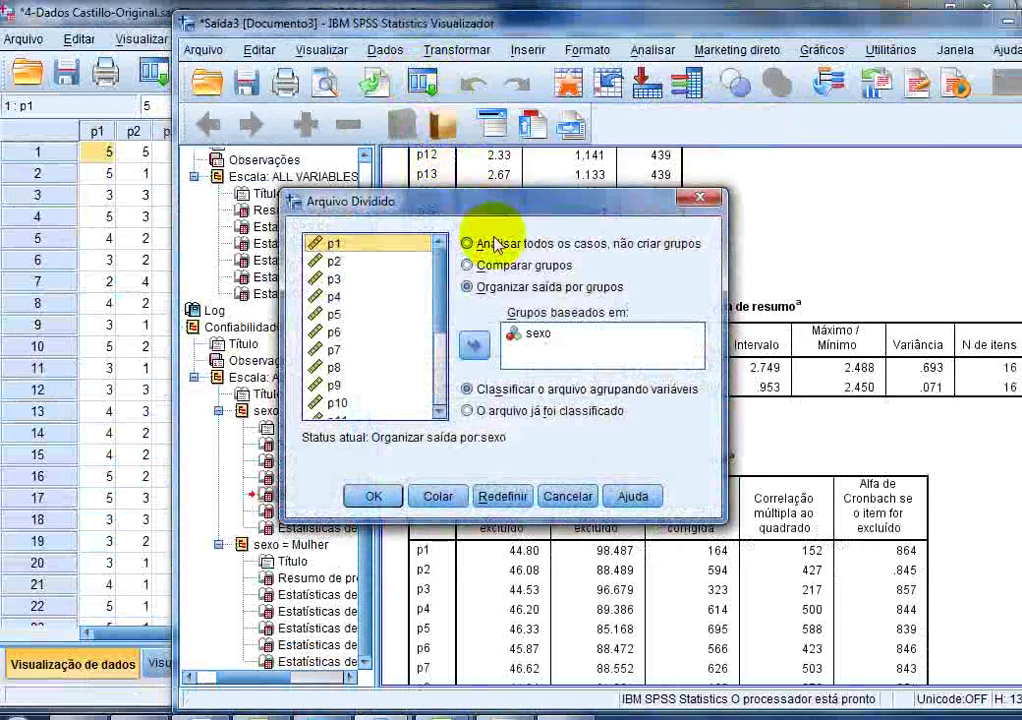
click(497, 246)
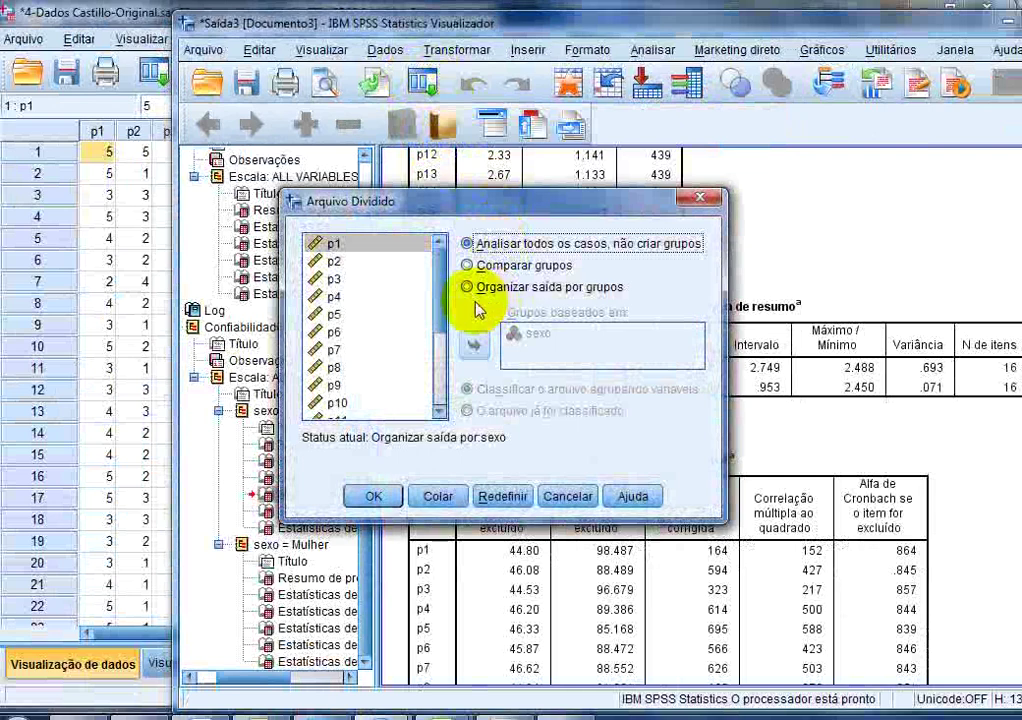
click(389, 496)
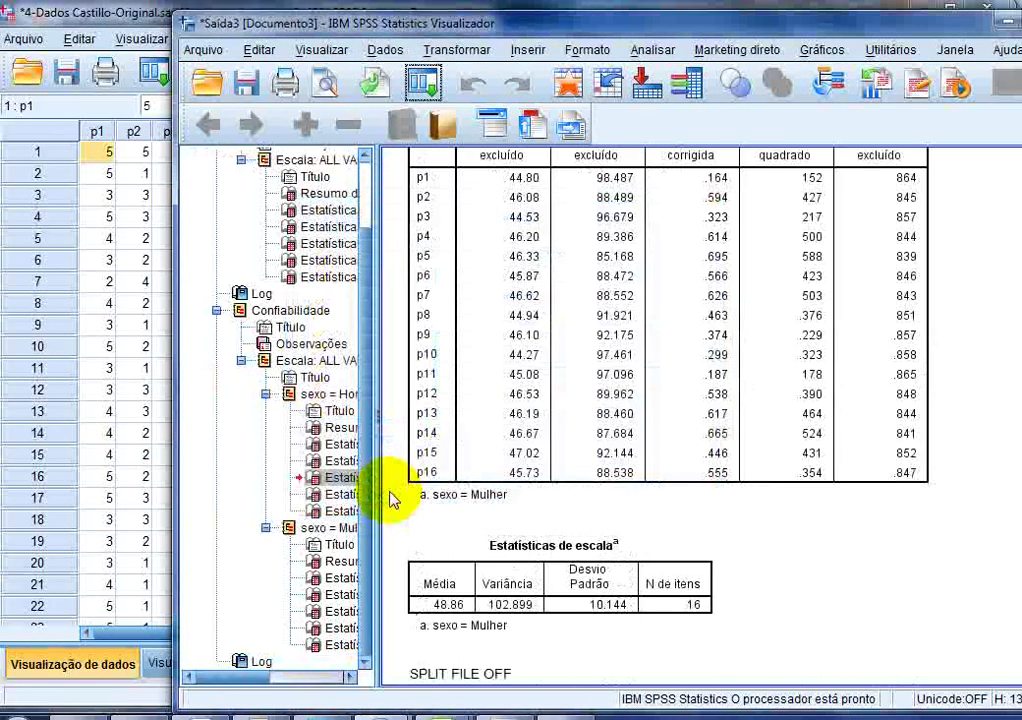
- Switch to the data editor and view sexo as numeric codes, restoring the value labels at the end
click(133, 20)
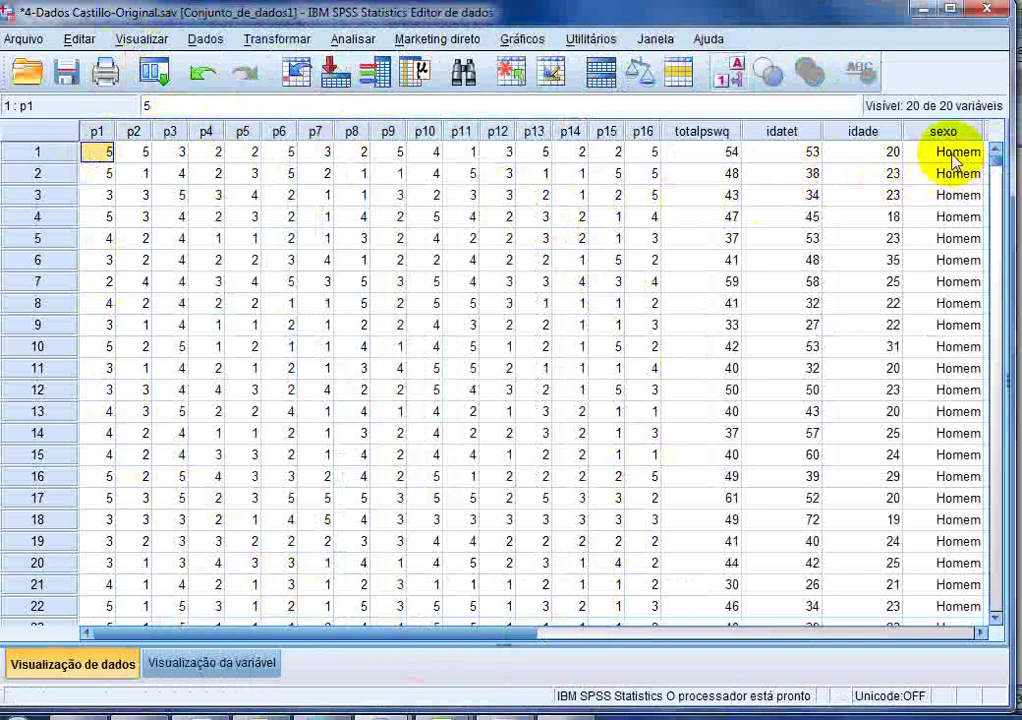
click(728, 80)
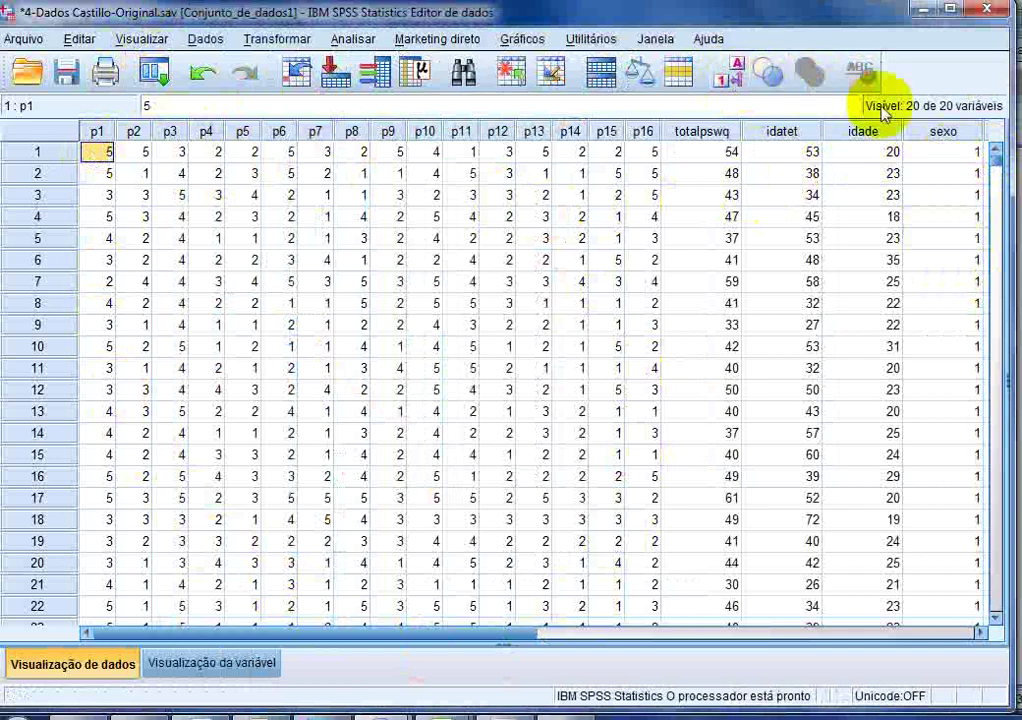
click(728, 75)
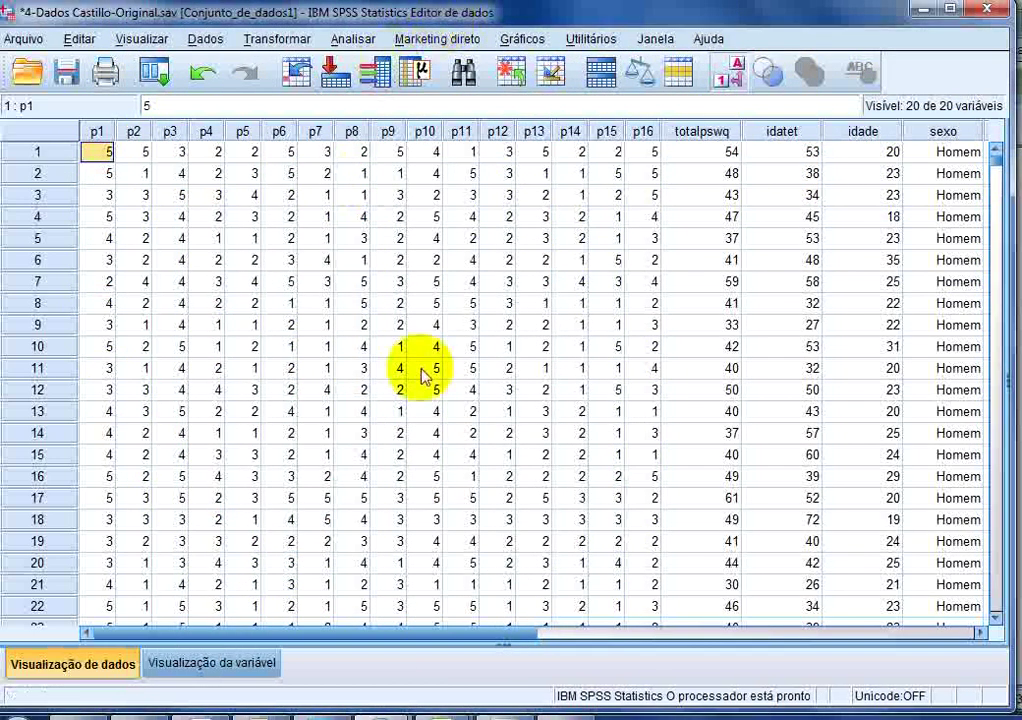
- Review the first case's p2 to p16 answers and examine the item 1 row of the article's Table 1 in Adobe Reader
drag(406, 633, 434, 629)
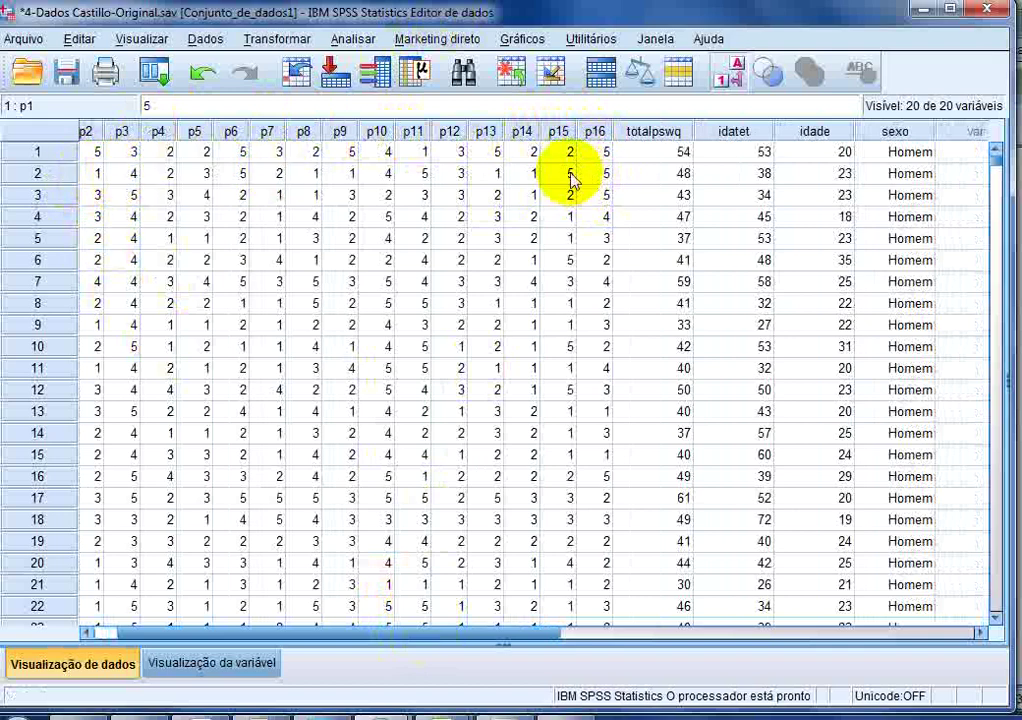
drag(93, 152, 598, 162)
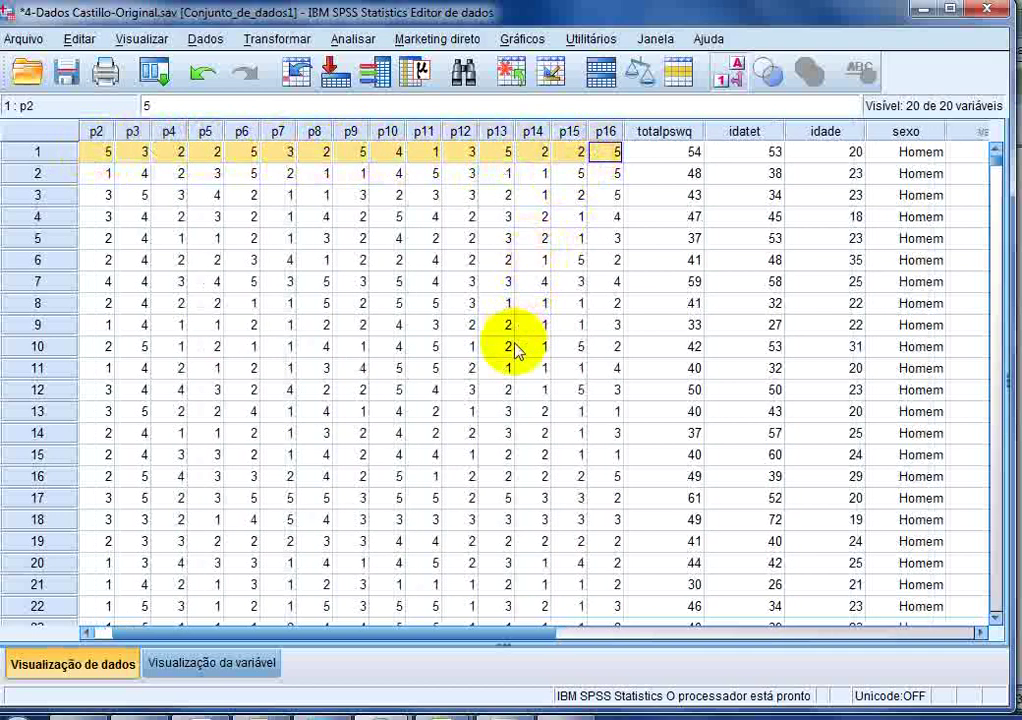
click(510, 712)
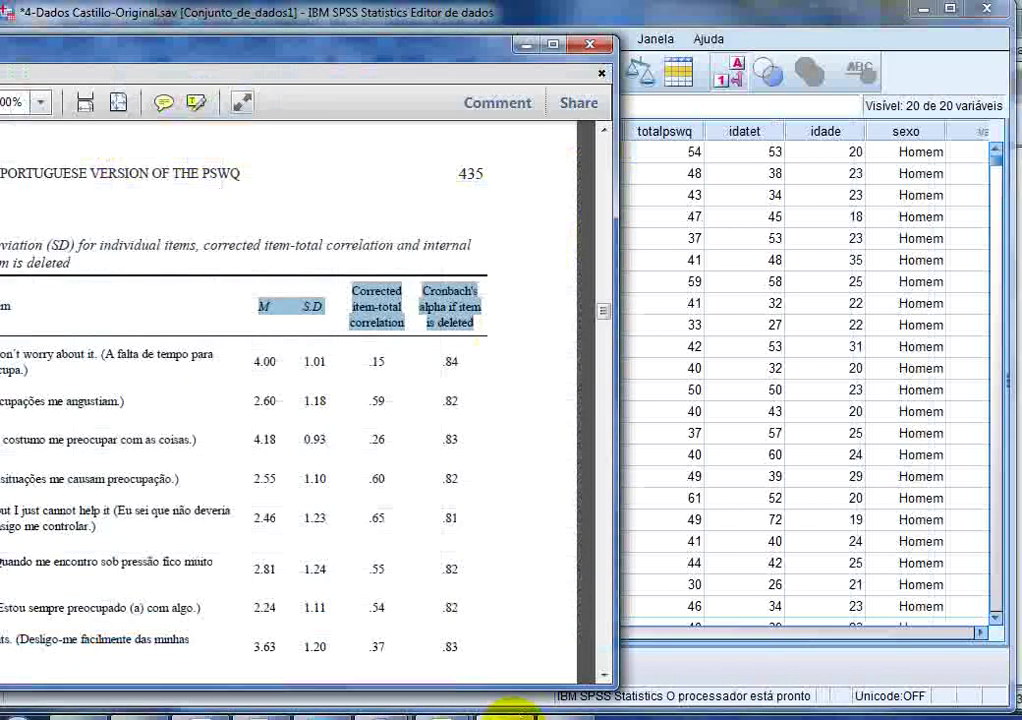
drag(256, 50, 552, 36)
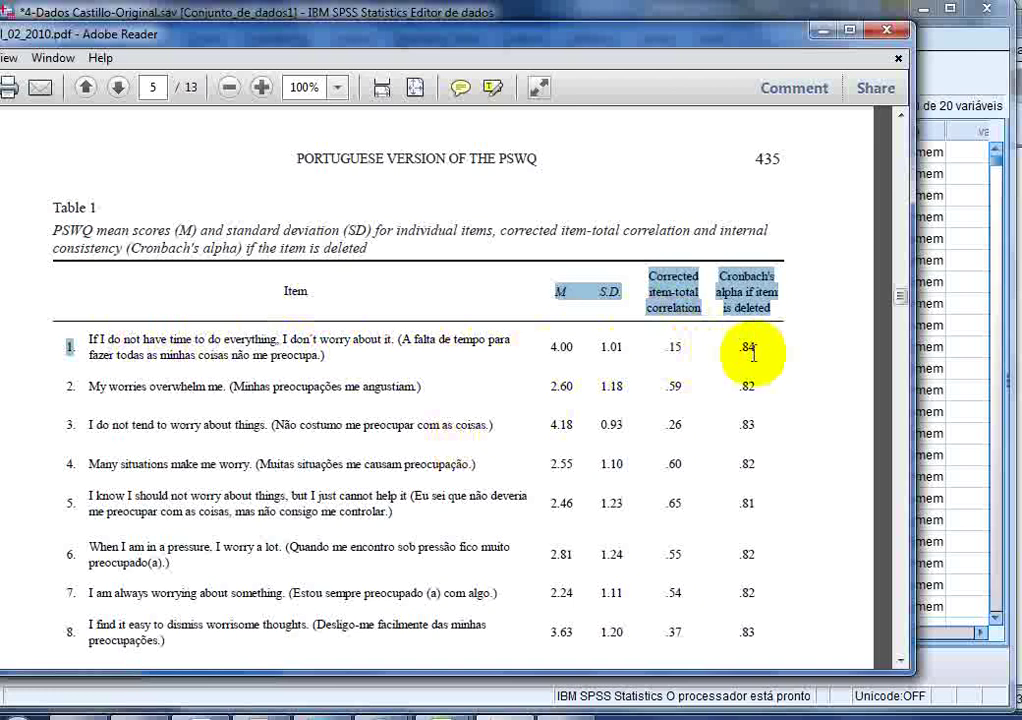
drag(748, 347, 83, 327)
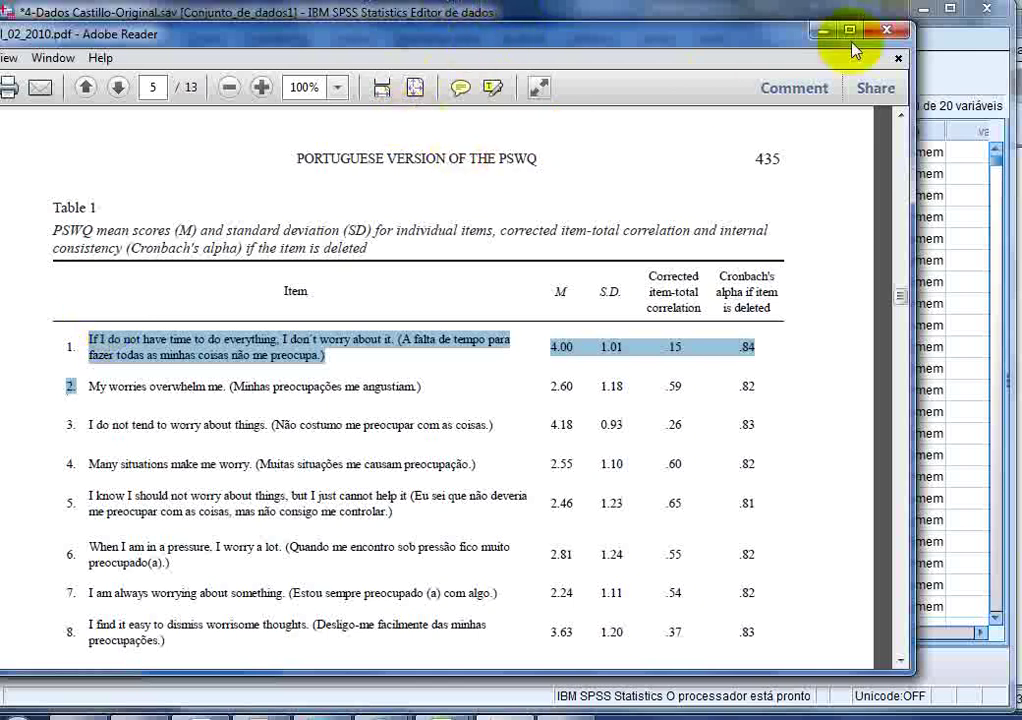
click(822, 30)
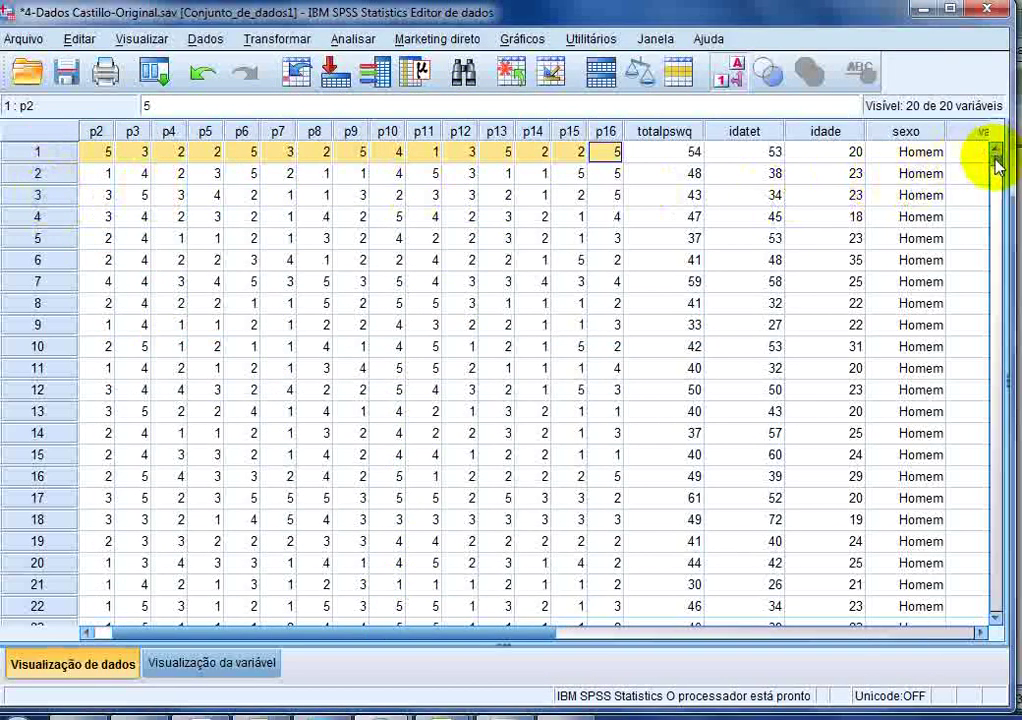
- Set up a Descritivos analysis with totalpswq as its only variable
mouse_move(996, 163)
mouse_down()
mouse_move(986, 533)
mouse_move(997, 604)
mouse_move(997, 483)
mouse_move(981, 410)
mouse_move(997, 292)
mouse_move(985, 212)
mouse_move(995, 145)
mouse_up()
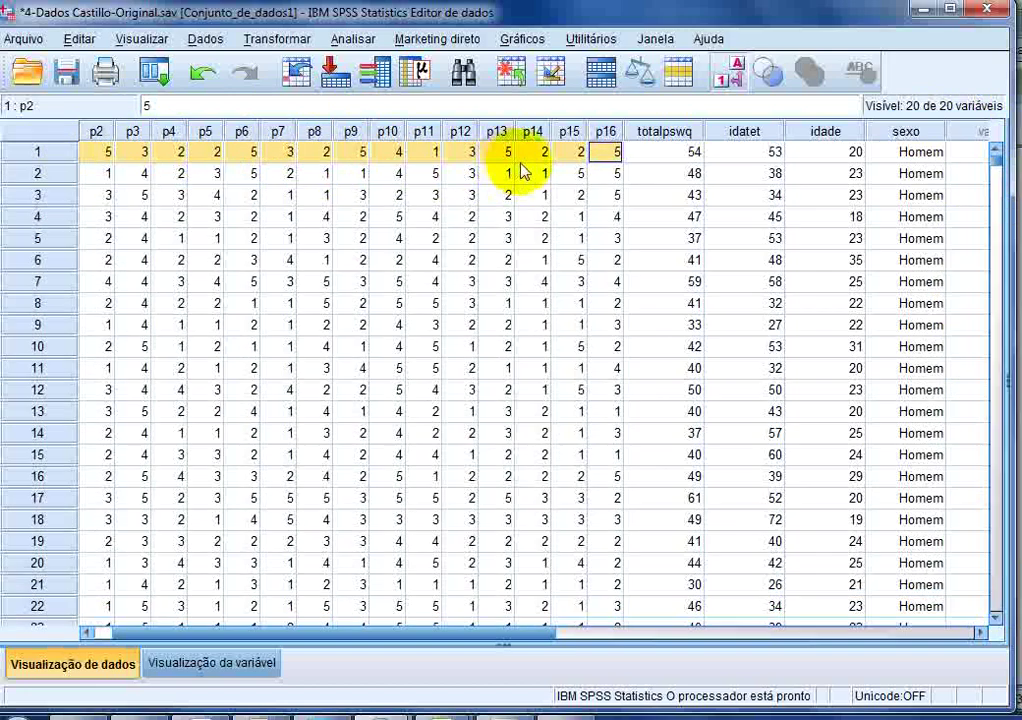
click(655, 132)
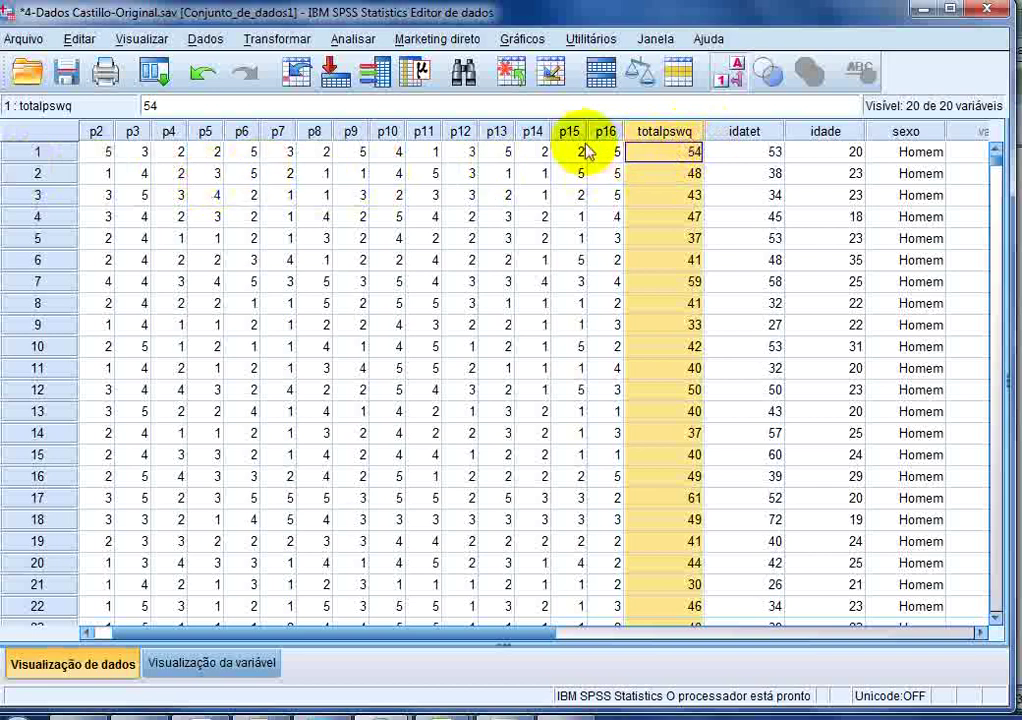
click(366, 46)
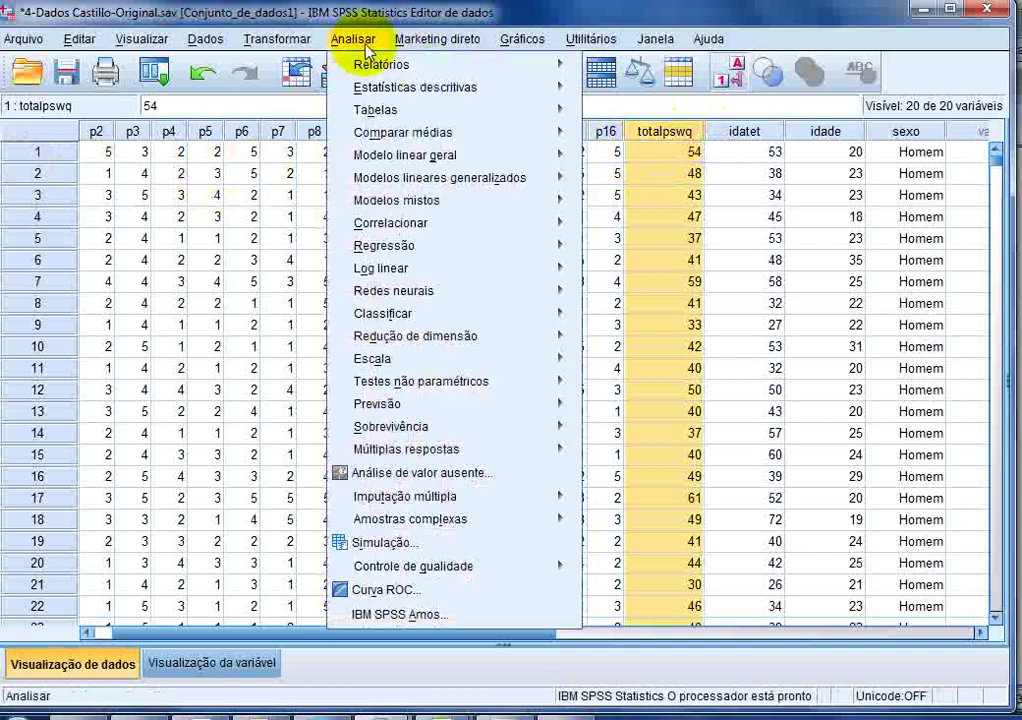
mouse_move(445, 96)
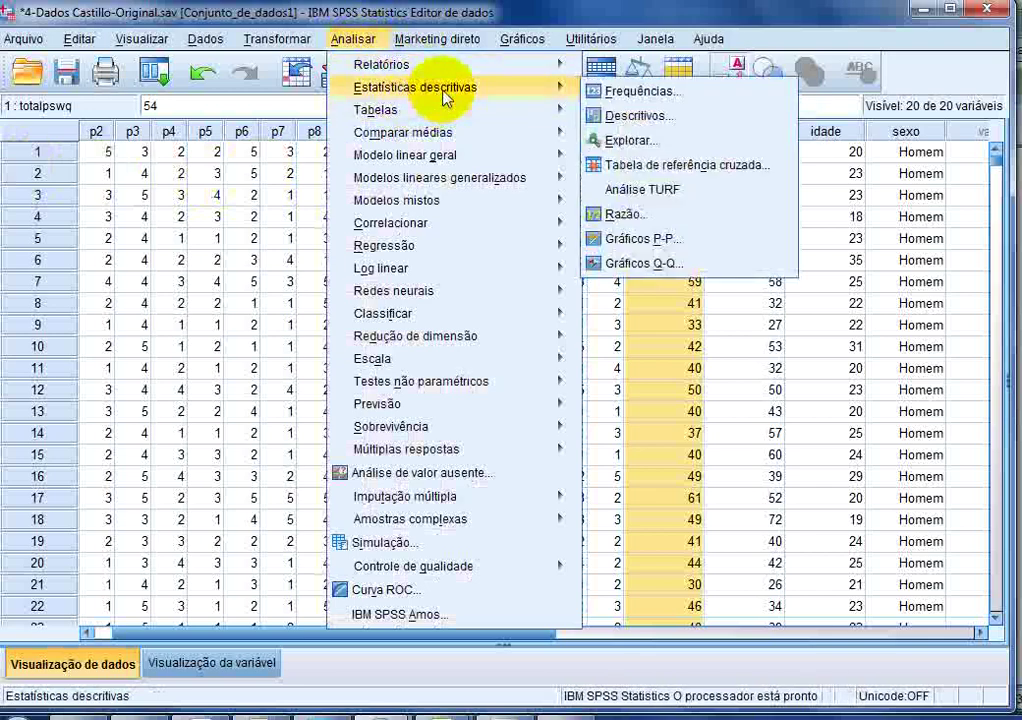
click(612, 116)
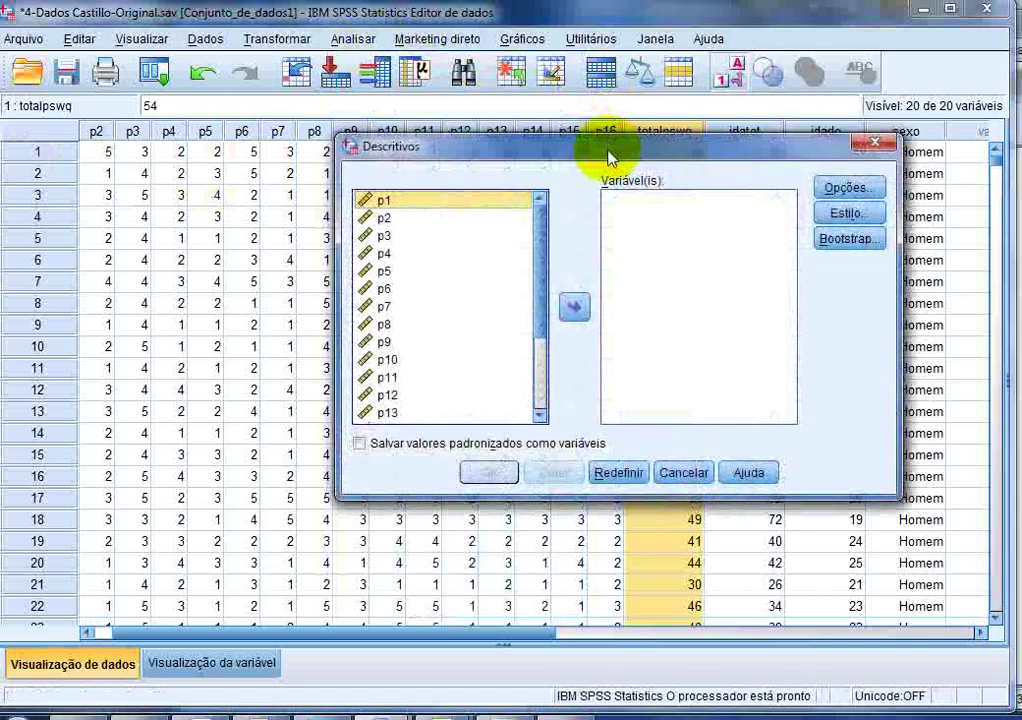
drag(611, 155, 517, 161)
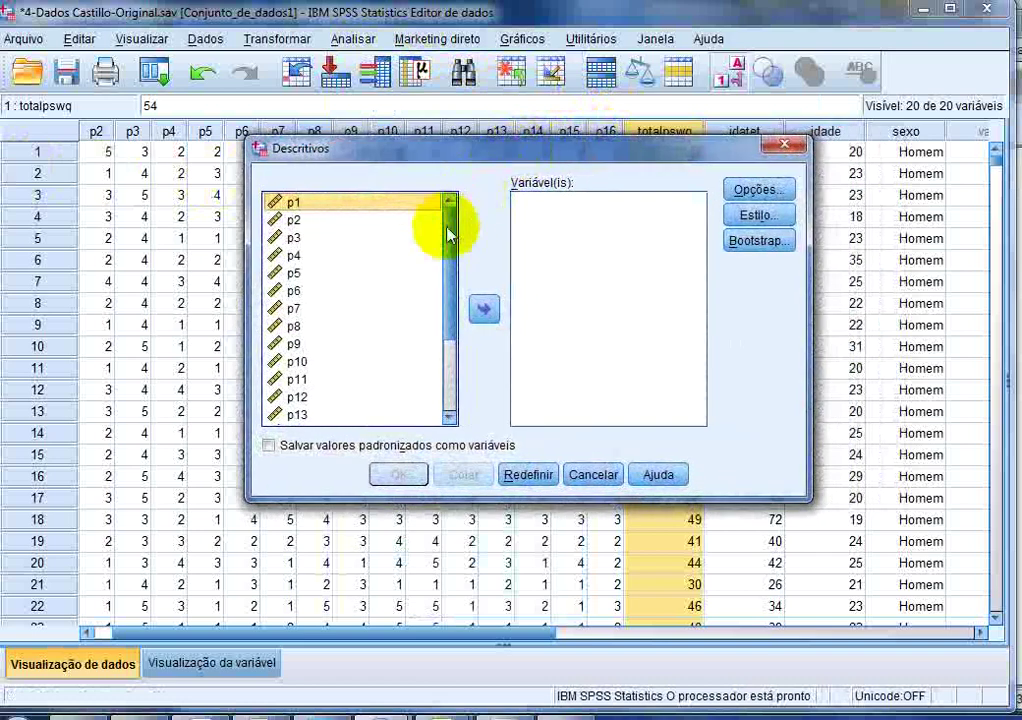
drag(447, 233, 440, 312)
click(305, 368)
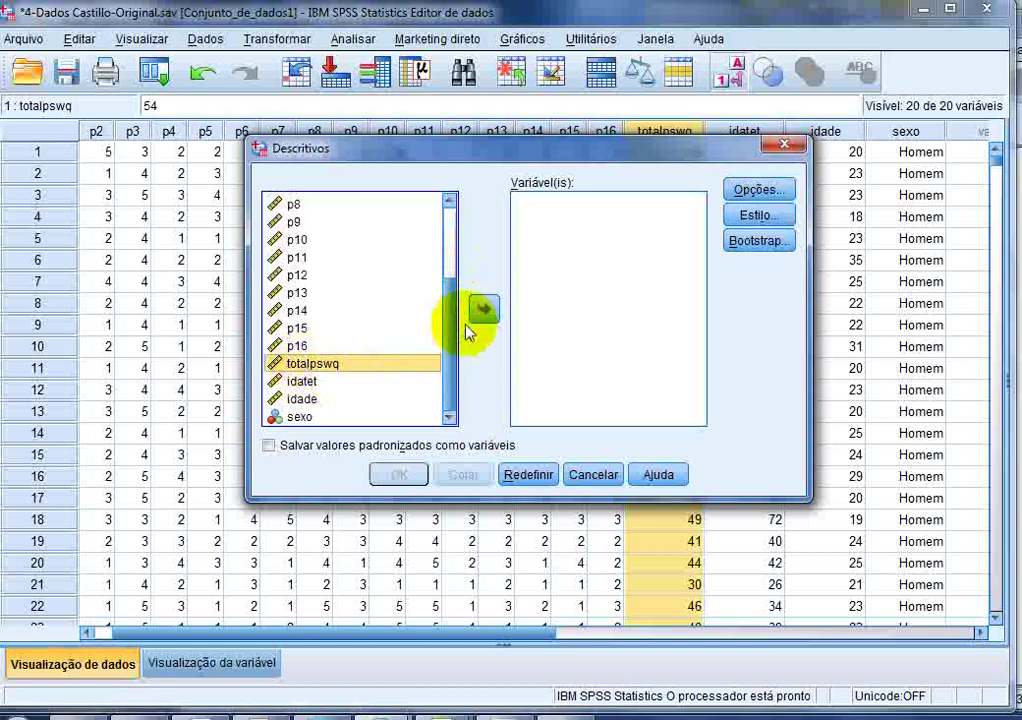
click(483, 309)
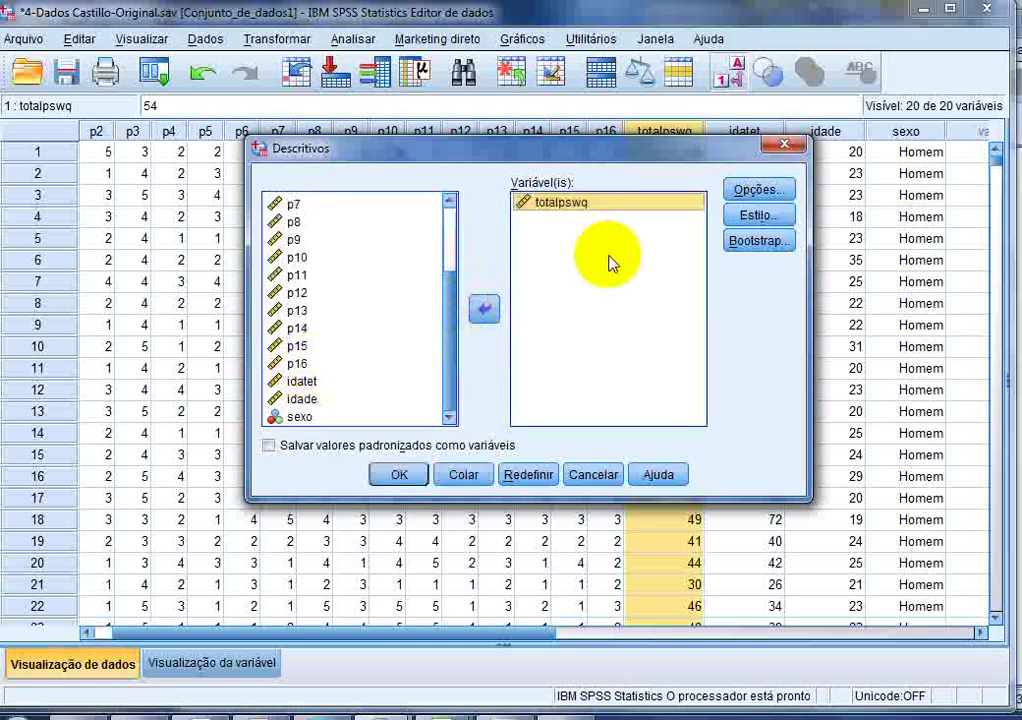
- Run the descriptives with mean, standard deviation, minimum and maximum kept, and show the Estatísticas descritivas table in the output
click(745, 190)
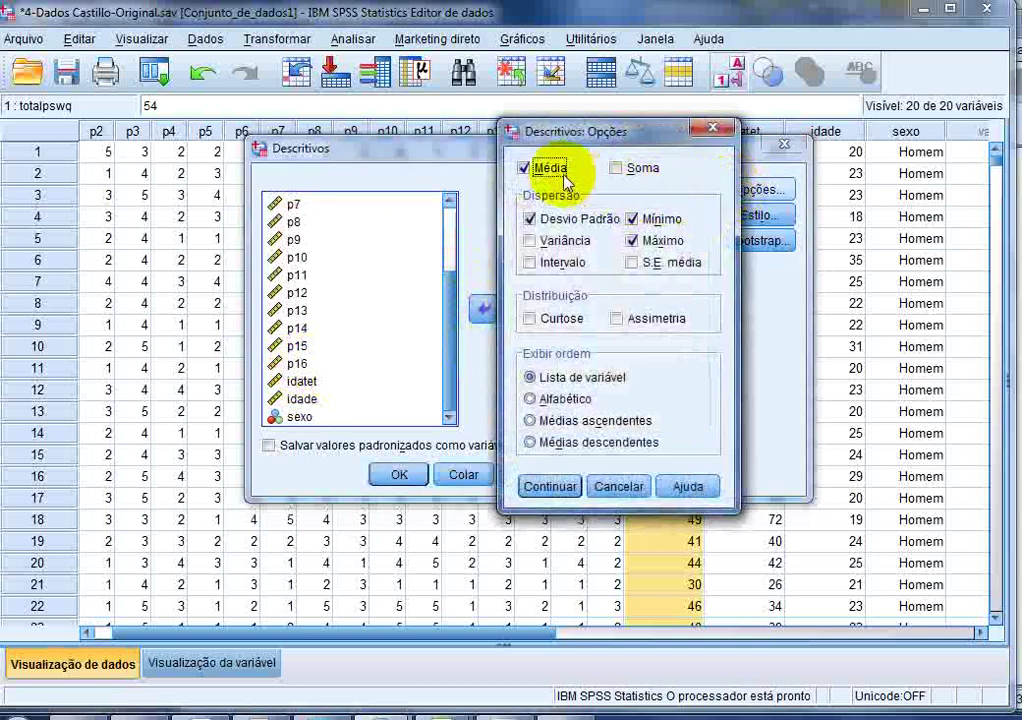
click(546, 486)
click(392, 473)
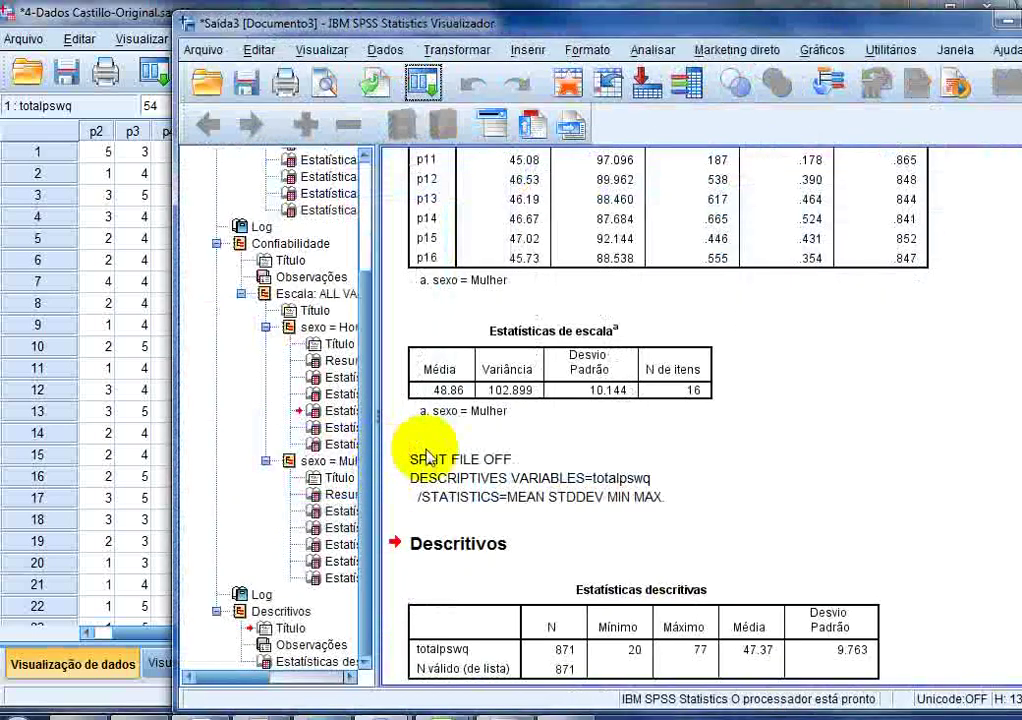
click(611, 597)
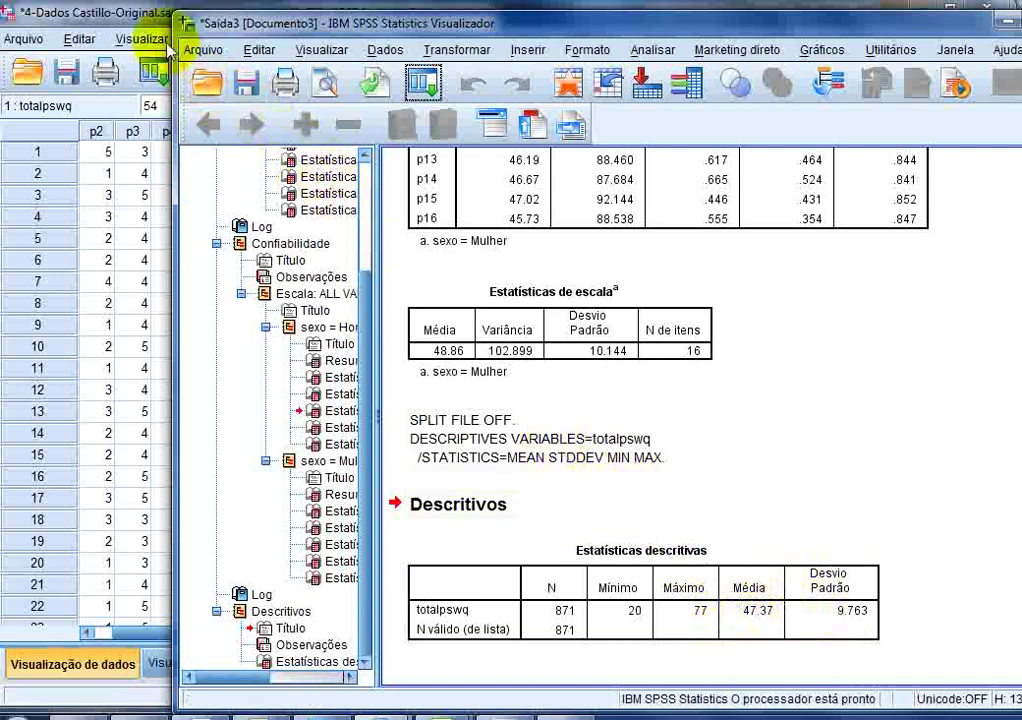
- Set up a Médias comparison with totalpswq as the dependent variable and sexo as the independent variable
click(648, 50)
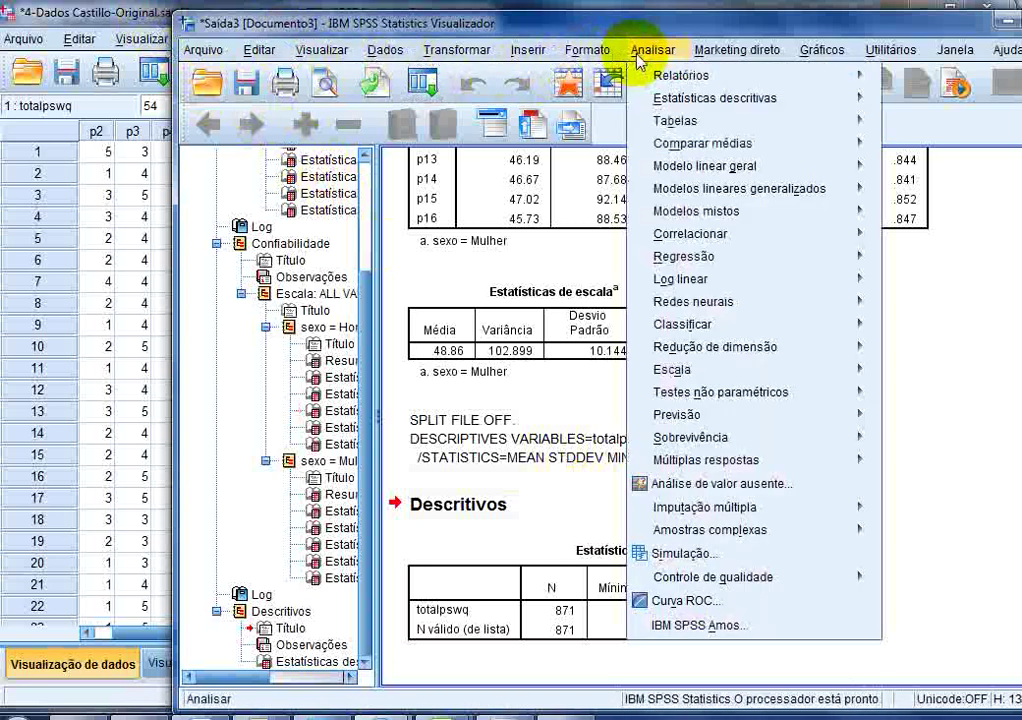
mouse_move(757, 155)
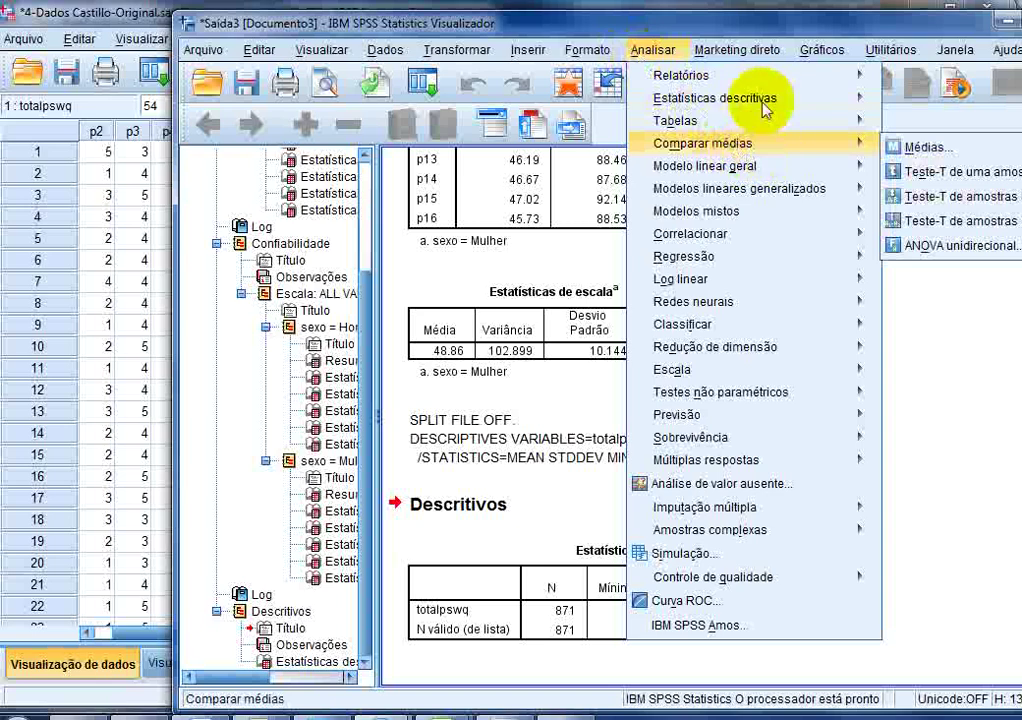
drag(725, 29, 684, 33)
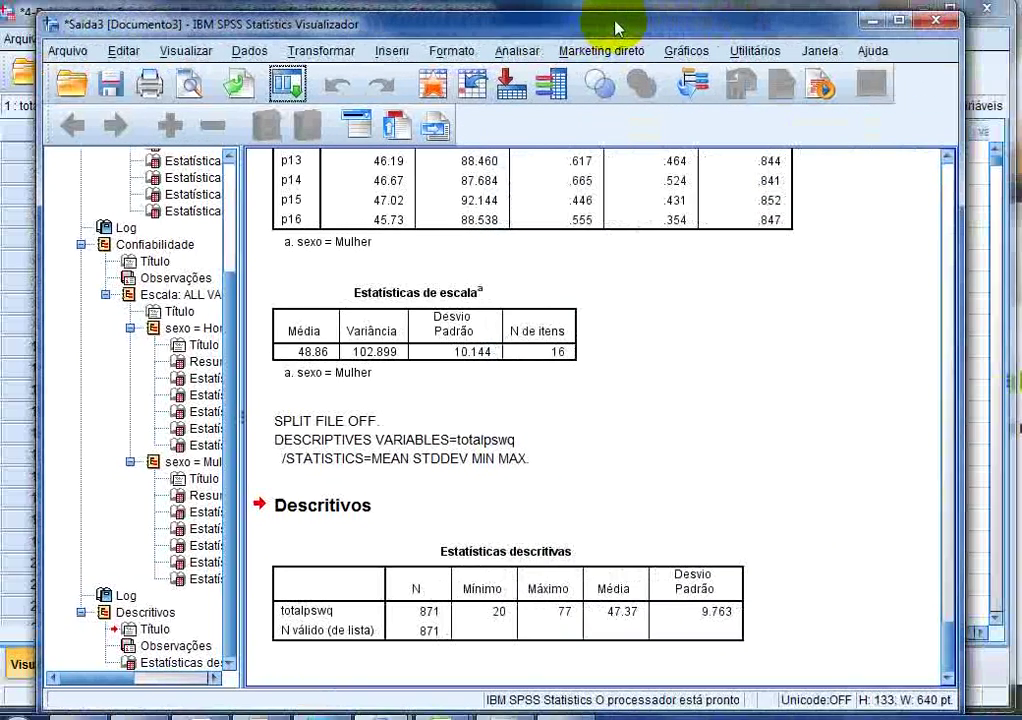
click(512, 51)
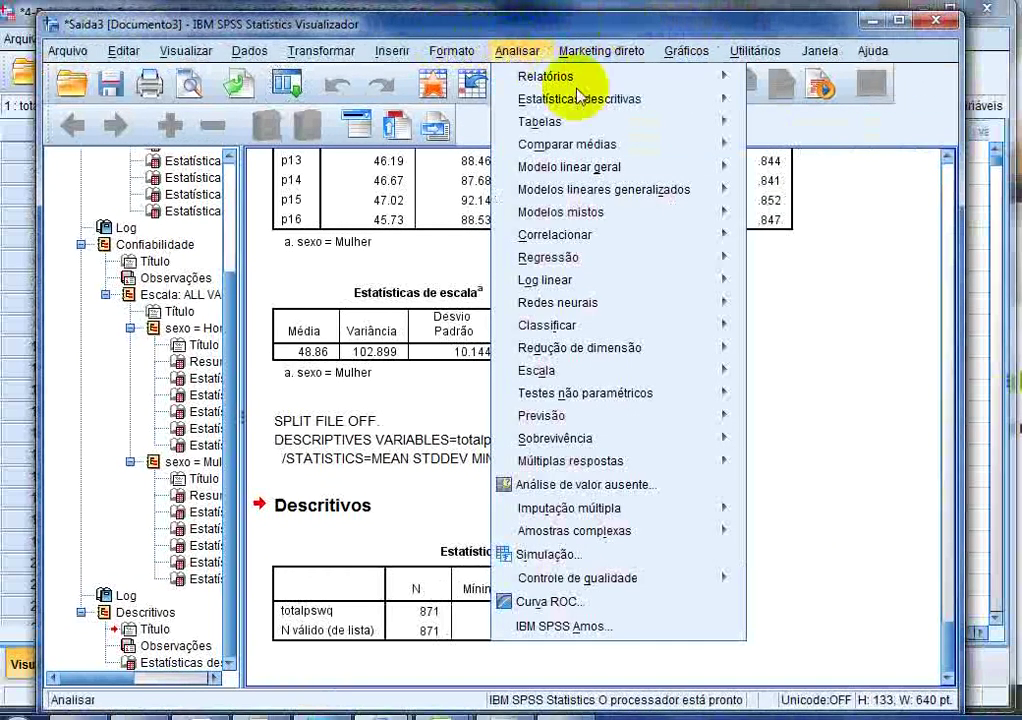
mouse_move(655, 146)
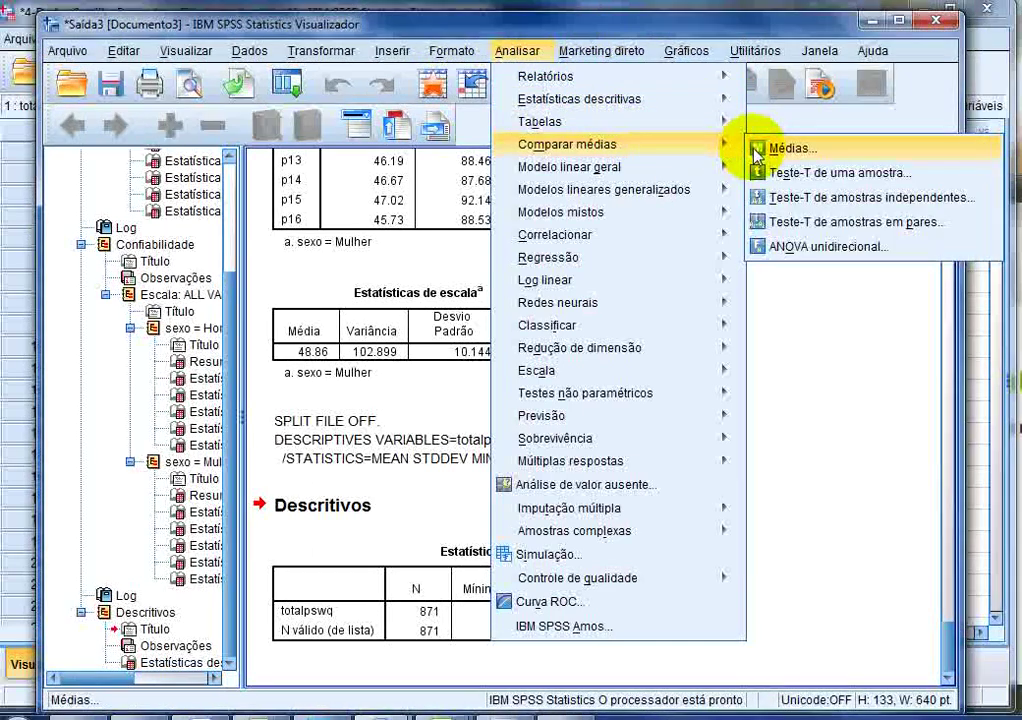
click(757, 151)
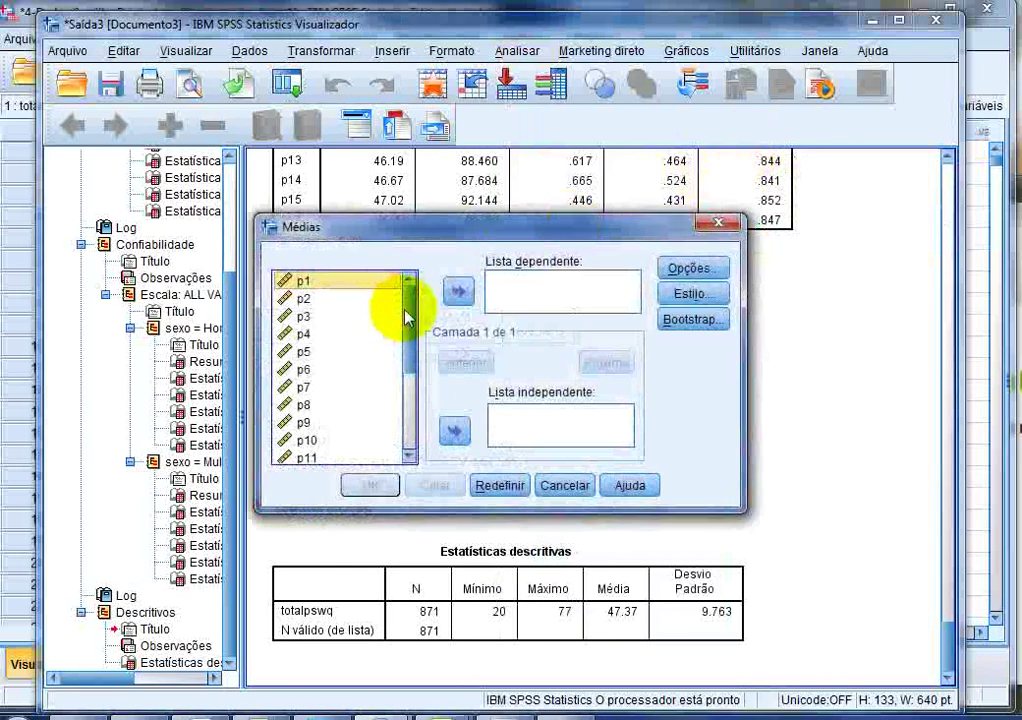
drag(412, 319, 415, 408)
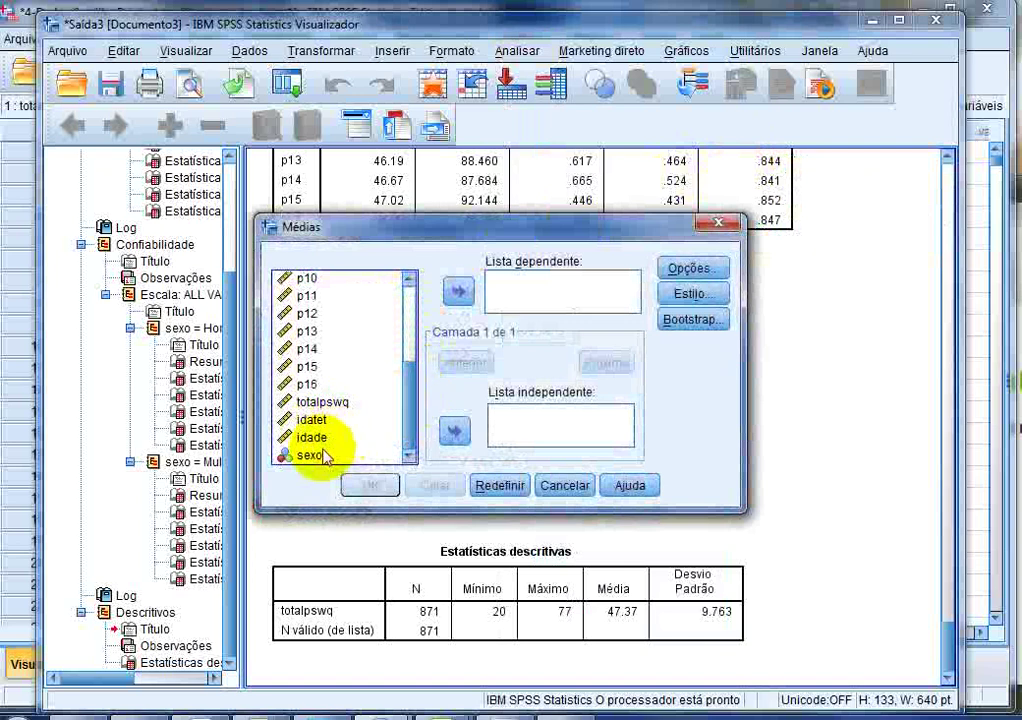
click(326, 401)
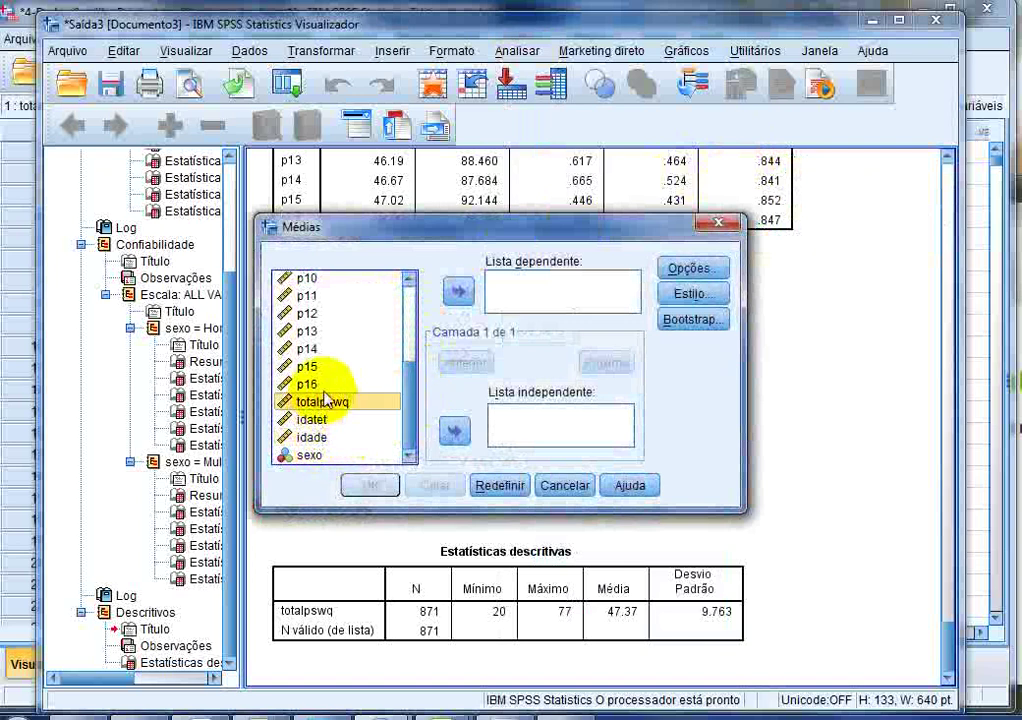
click(457, 291)
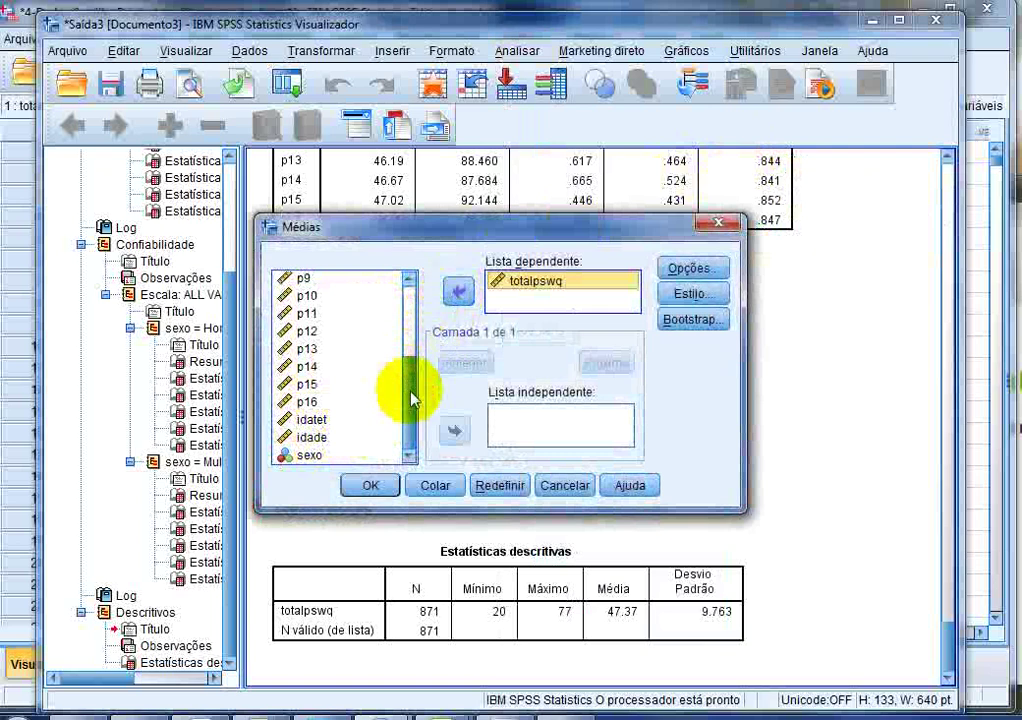
click(285, 455)
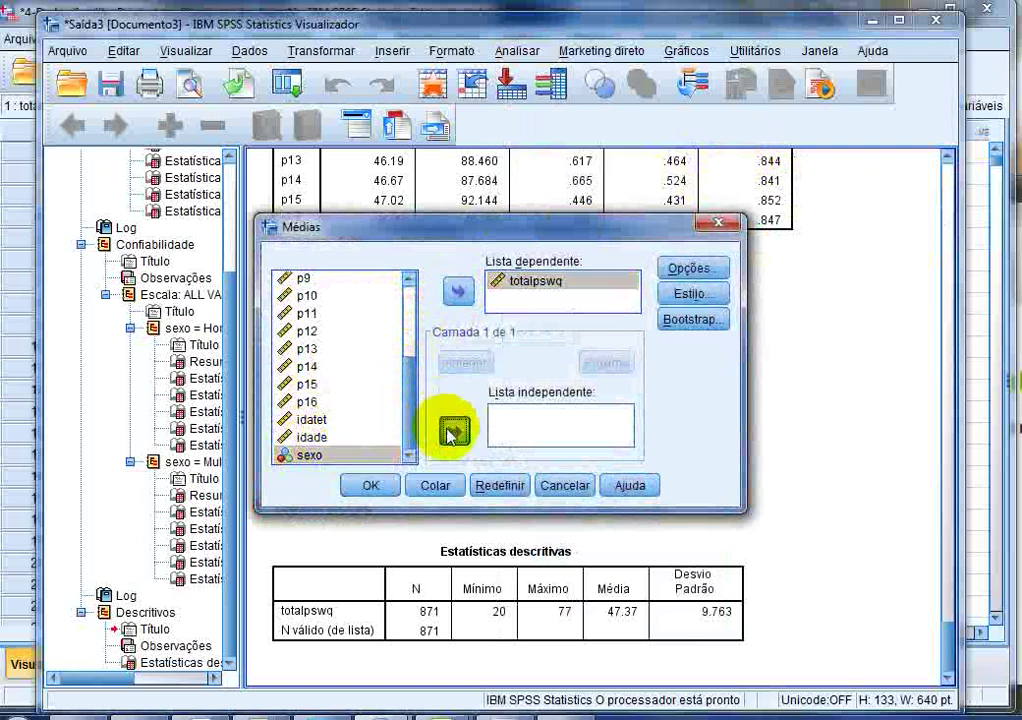
click(452, 428)
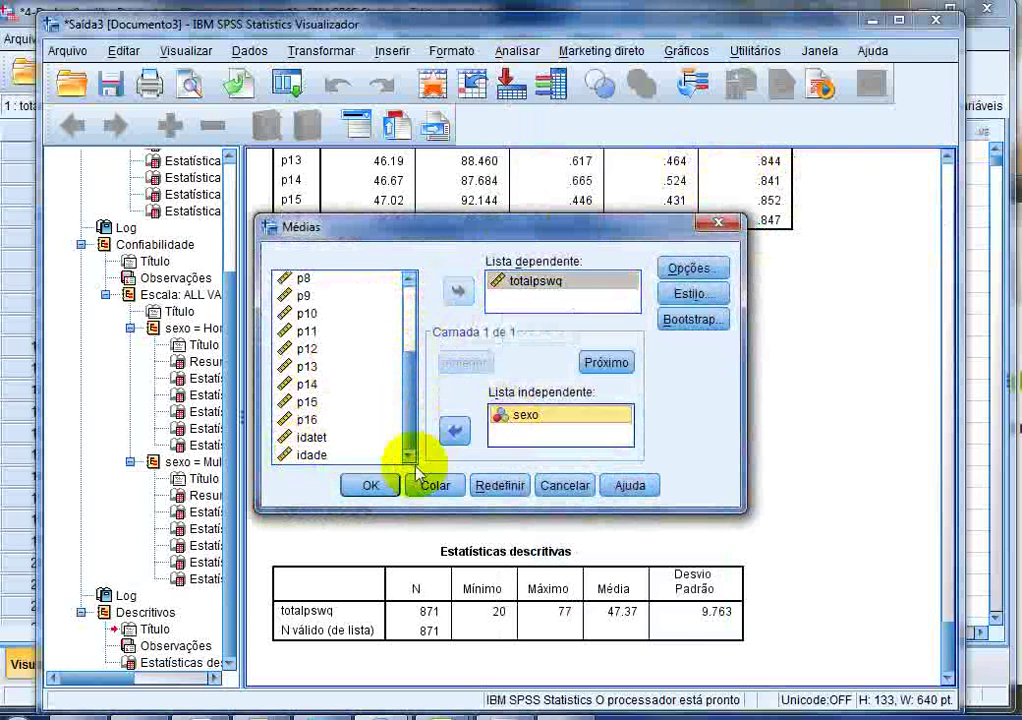
- Run the means comparison, keeping Média, Número de casos and Desvio padrão as the cell statistics
click(688, 268)
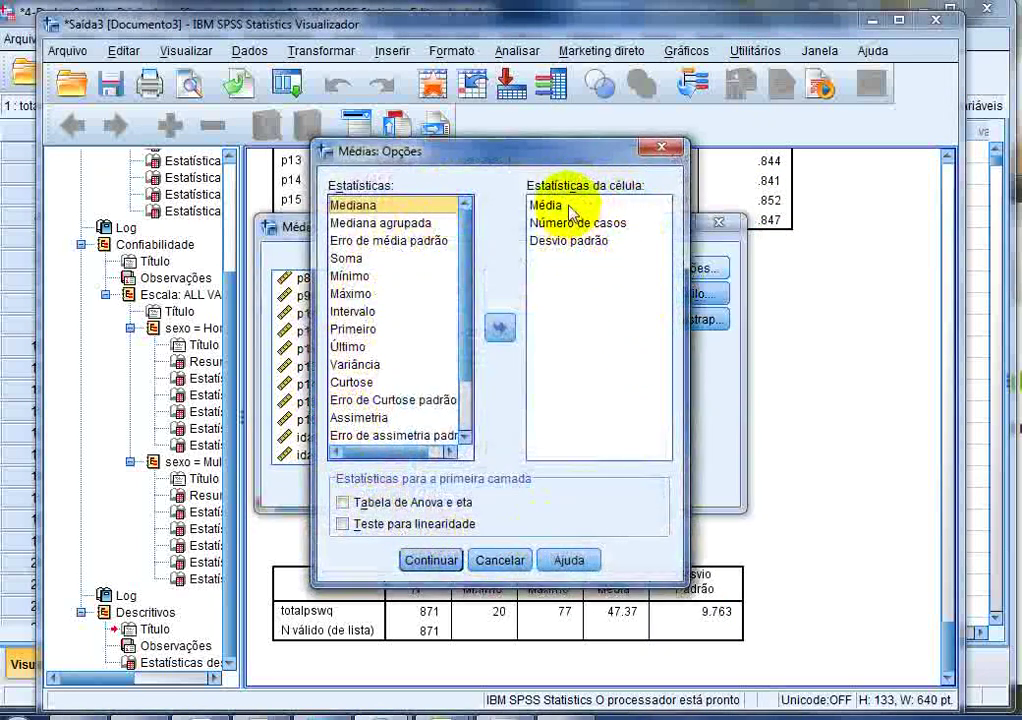
click(497, 558)
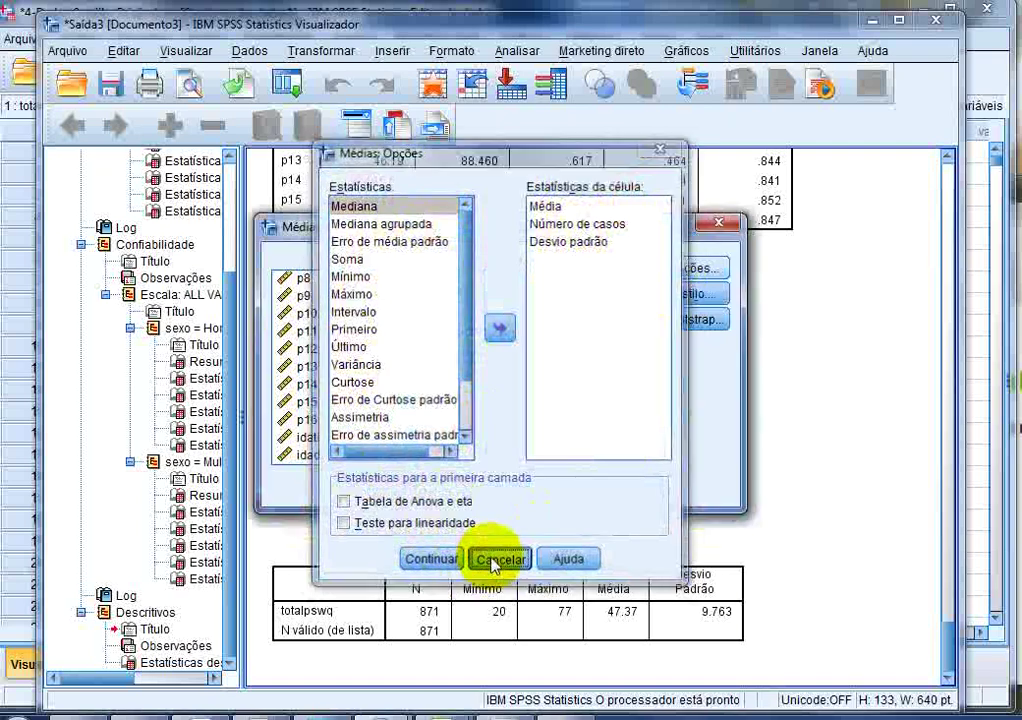
click(374, 485)
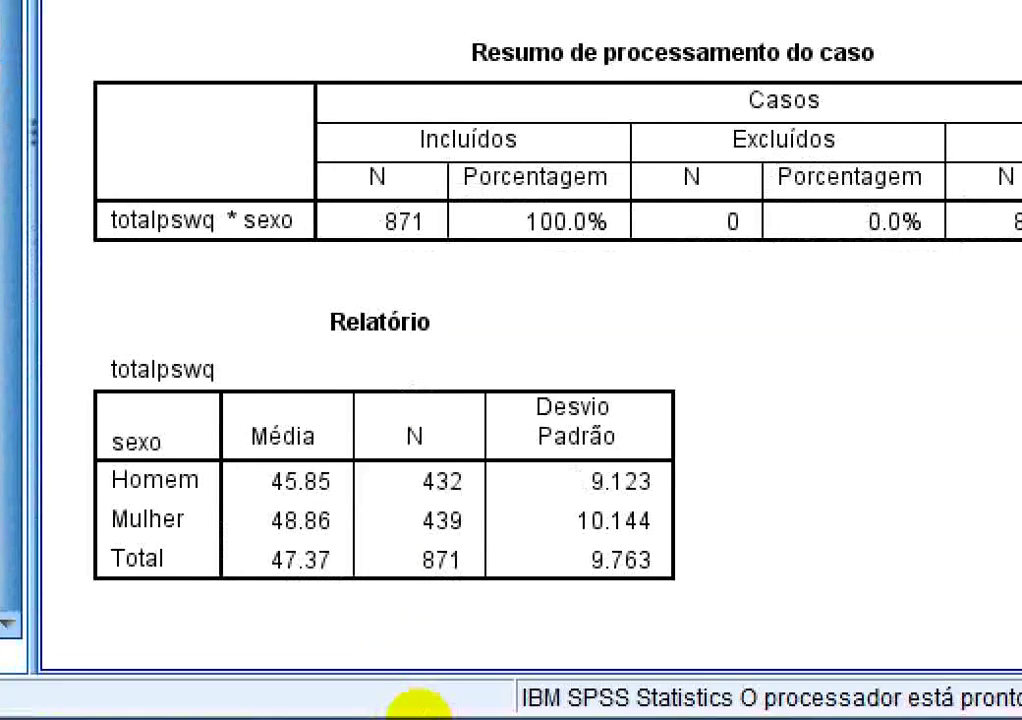
- Examine the Mulher row of the Relatório table and select the idatet column in the data editor
click(390, 558)
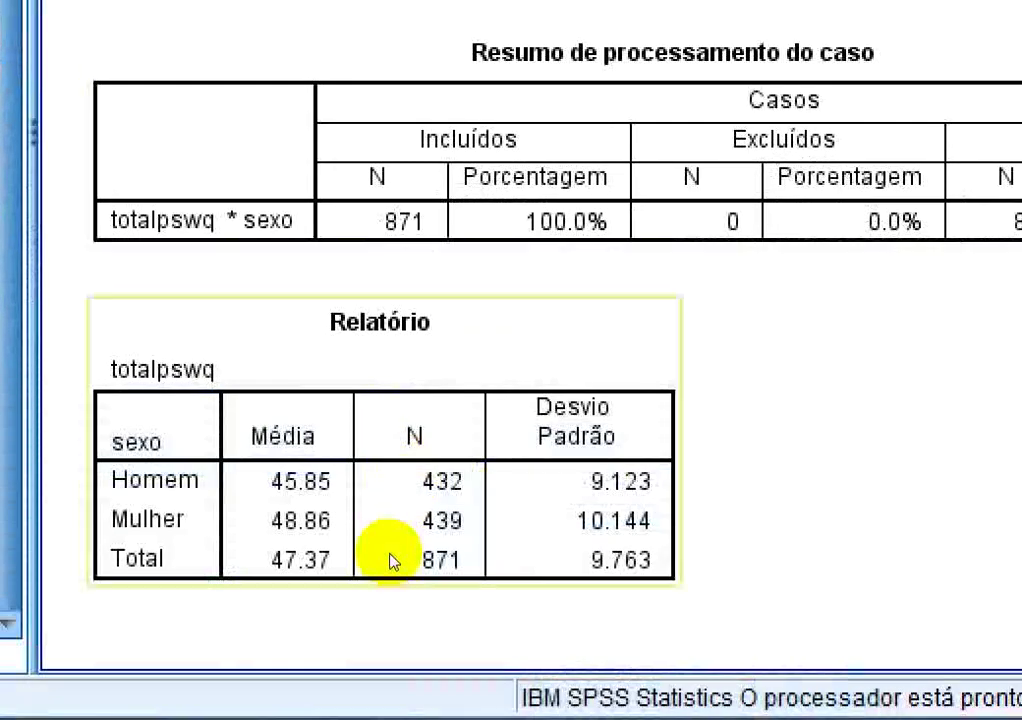
double_click(333, 617)
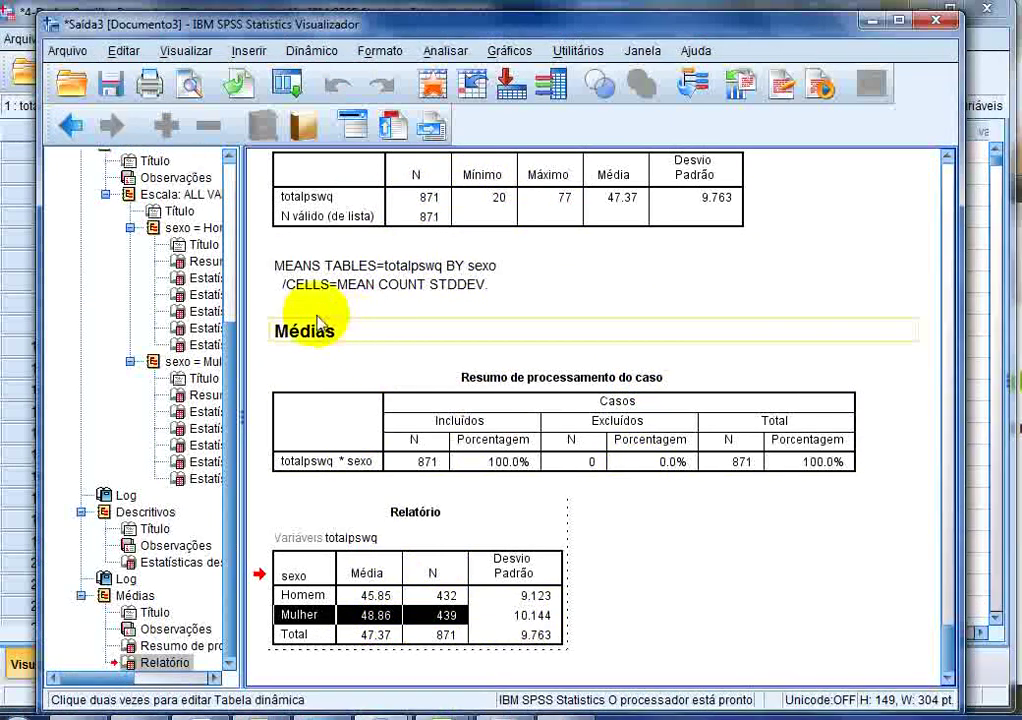
click(28, 10)
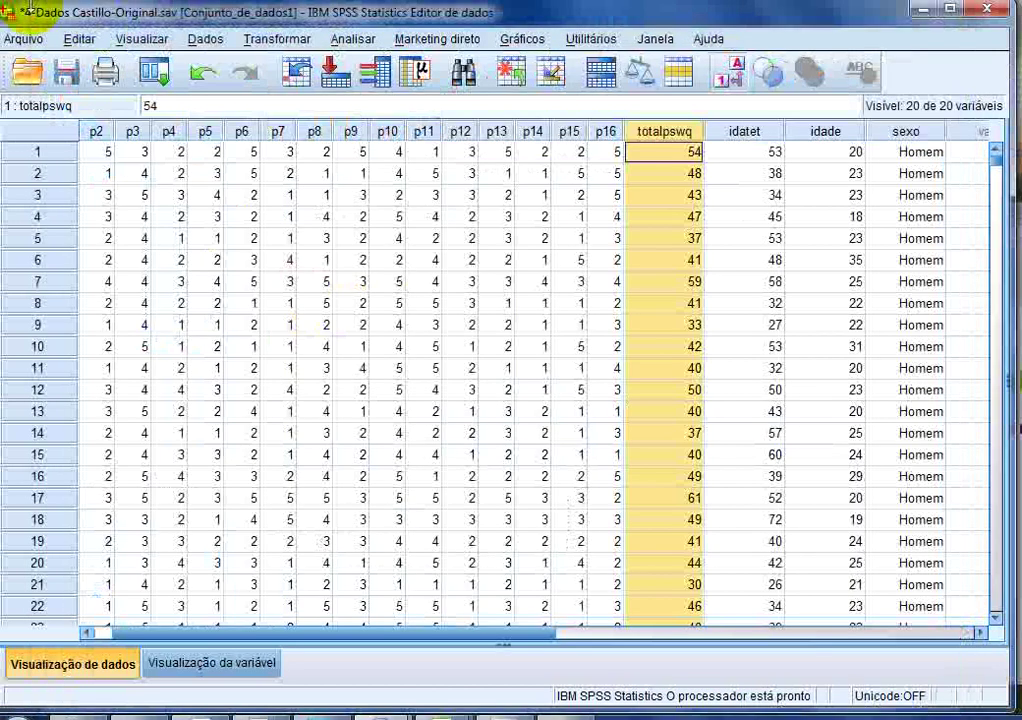
click(744, 132)
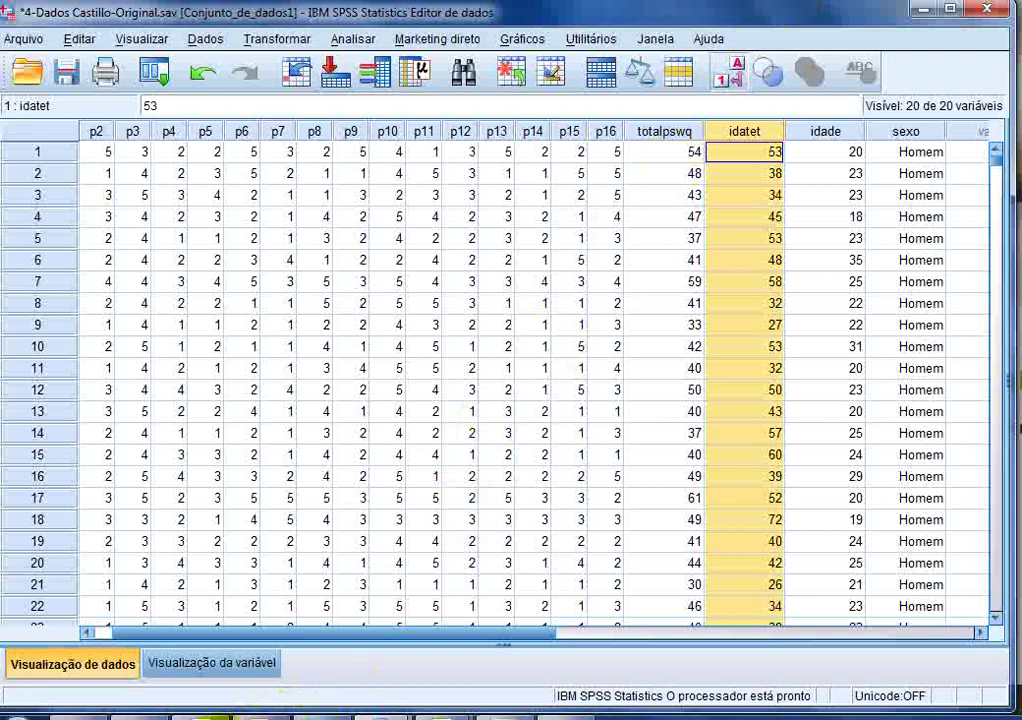
- Switch to the Word document and find the PONTOS FUNDAMENTAIS section after the exploratory factor analysis steps
click(220, 714)
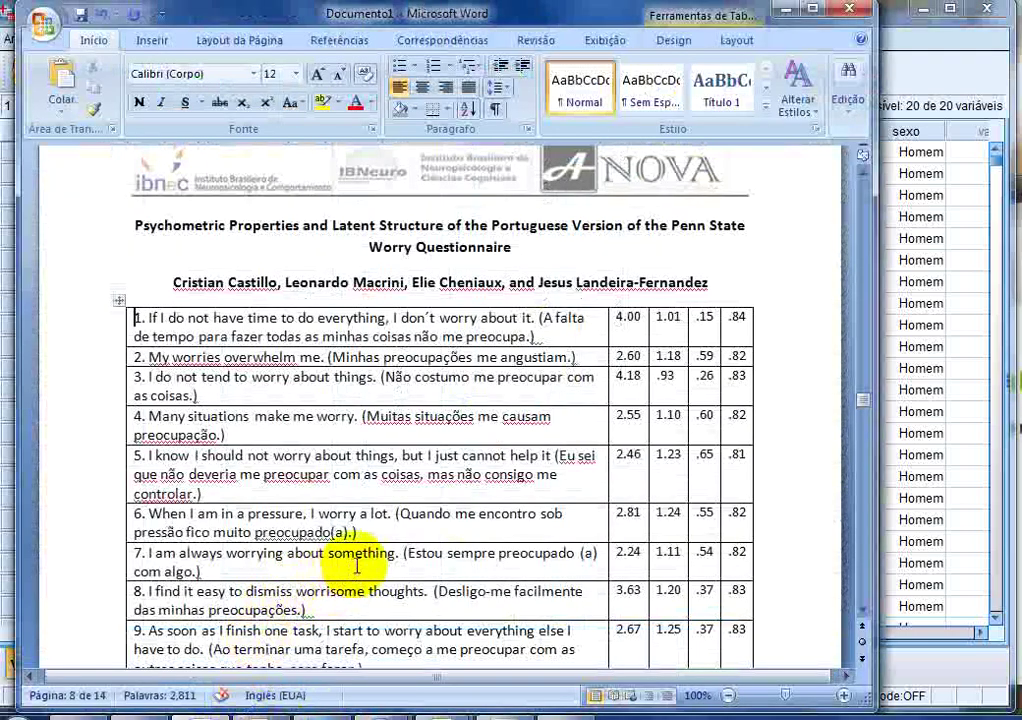
scroll(357, 565, down, 15)
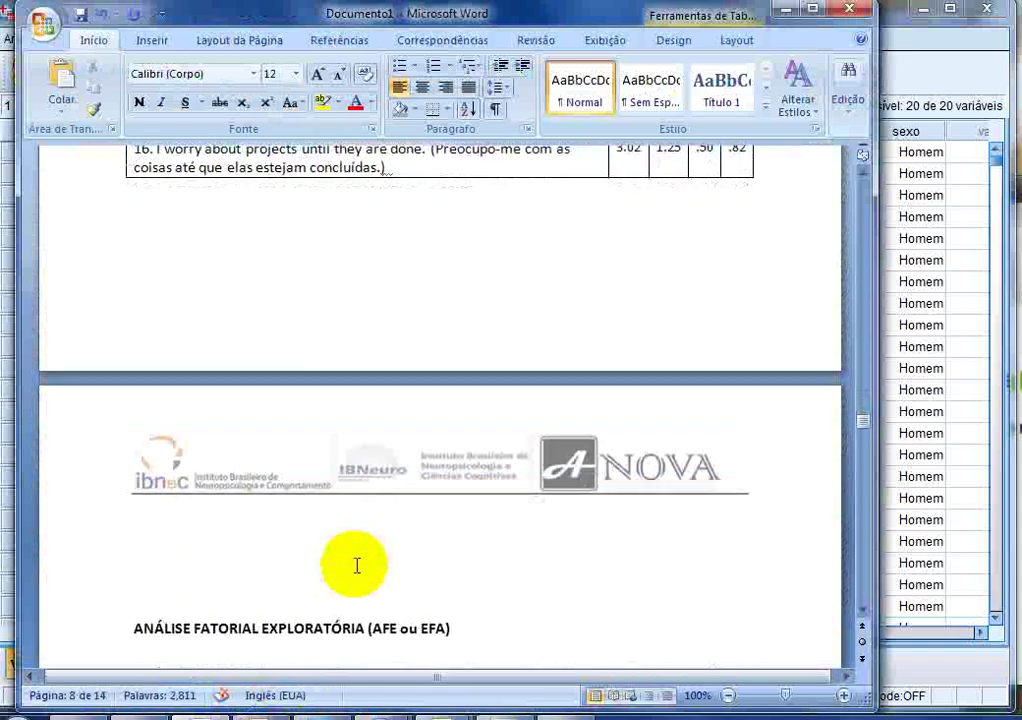
scroll(357, 565, up, 4)
scroll(357, 565, down, 9)
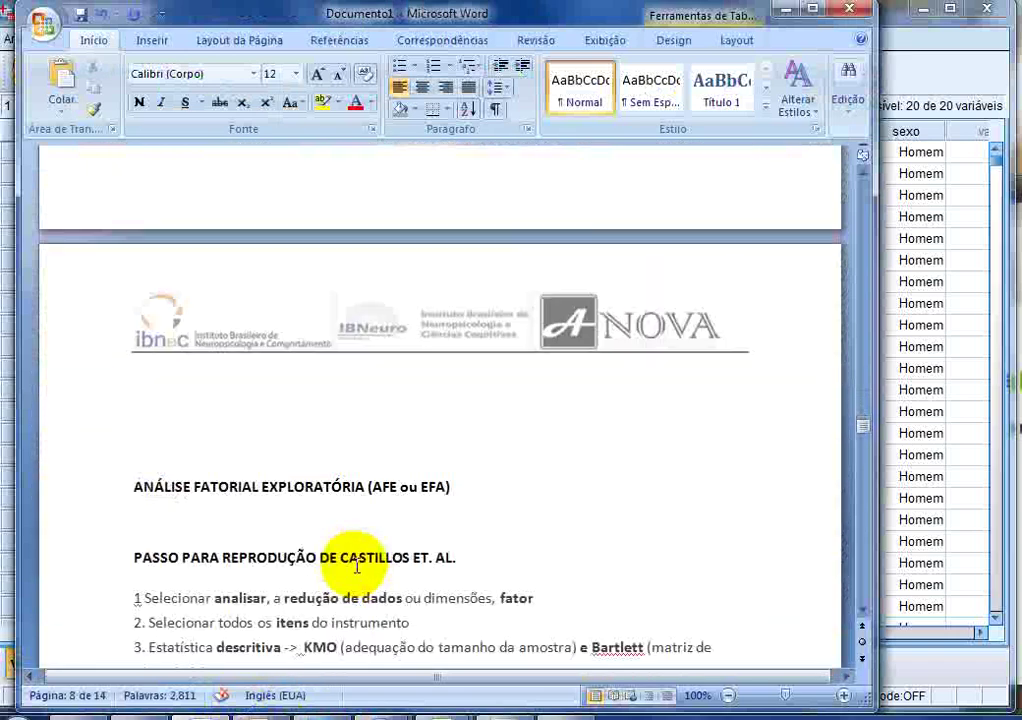
scroll(357, 565, down, 14)
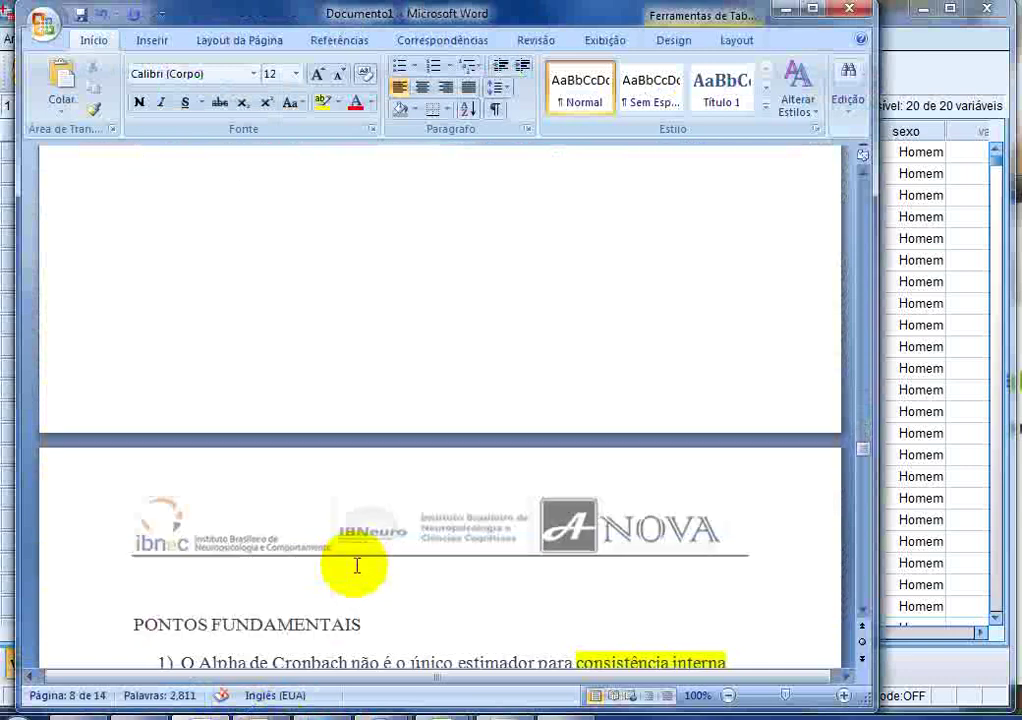
scroll(357, 565, down, 2)
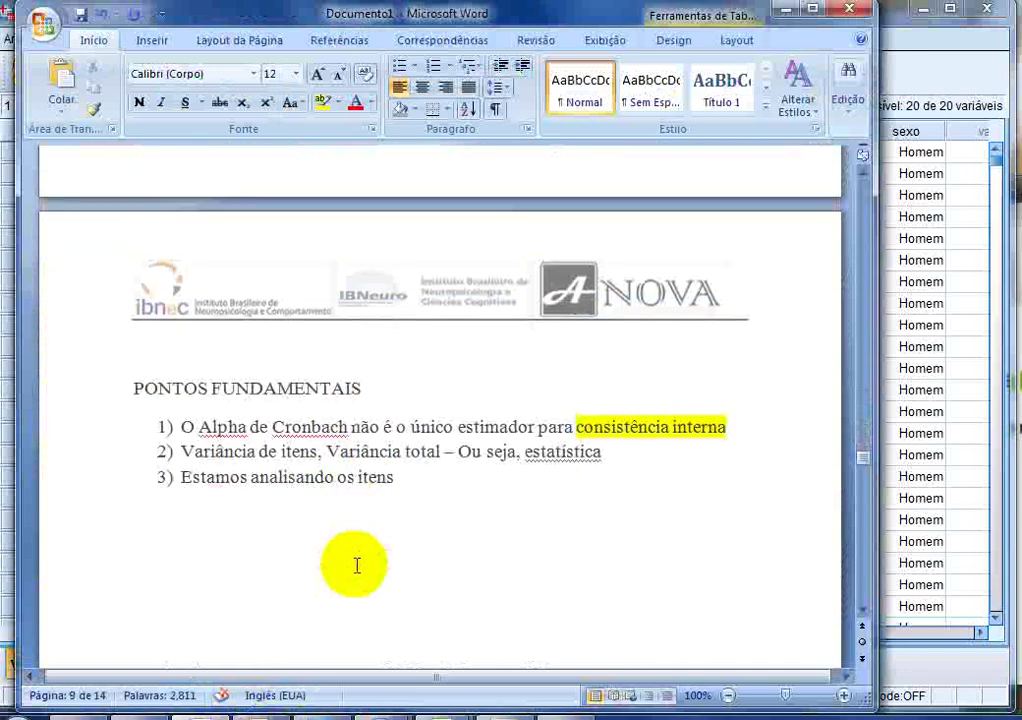
scroll(357, 565, down, 1)
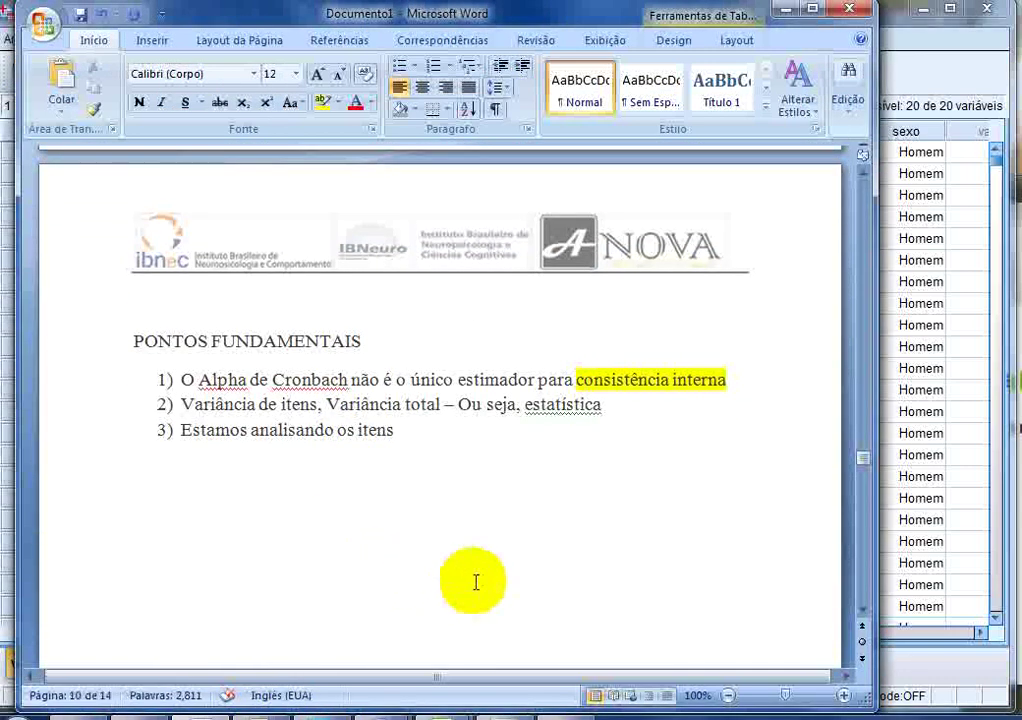